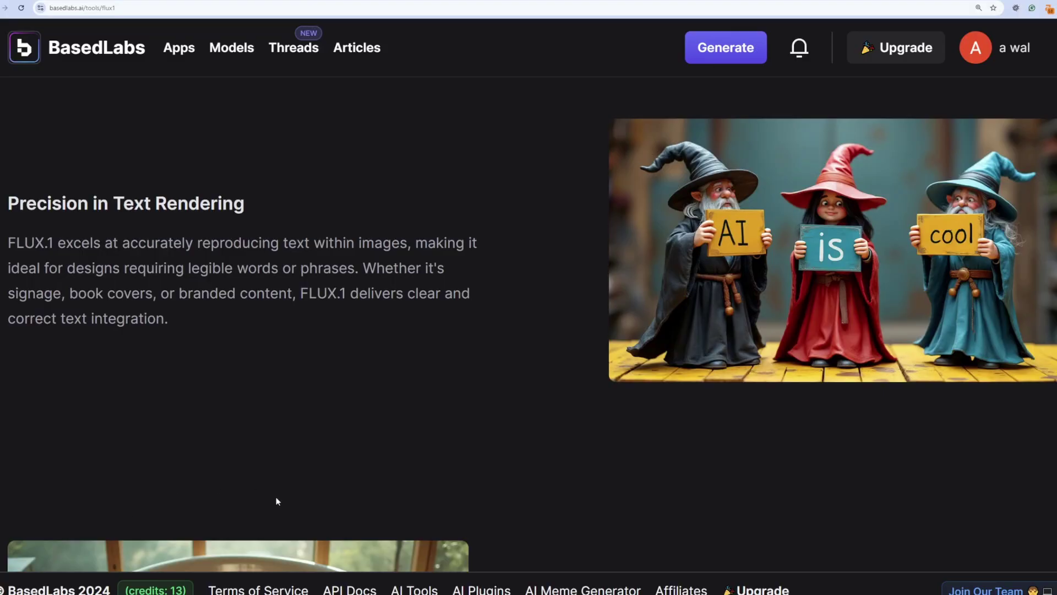
# Scroll through the currently open web page.
pyautogui.scroll(-5, 314, 379)
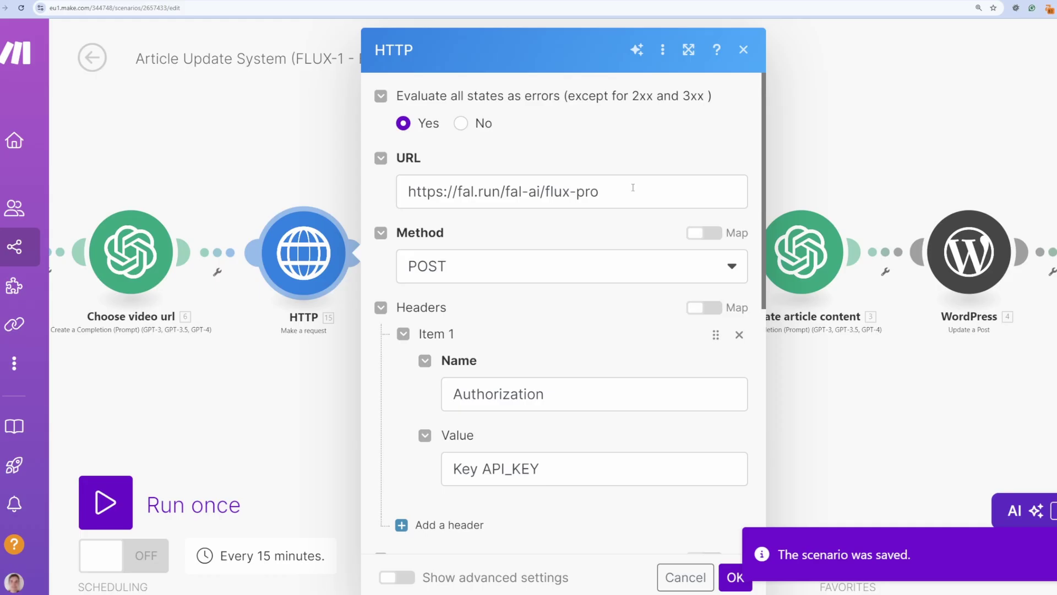
pyautogui.moveTo(629, 190); pyautogui.dragTo(384, 185)
pyautogui.scroll(-5, 566, 252)
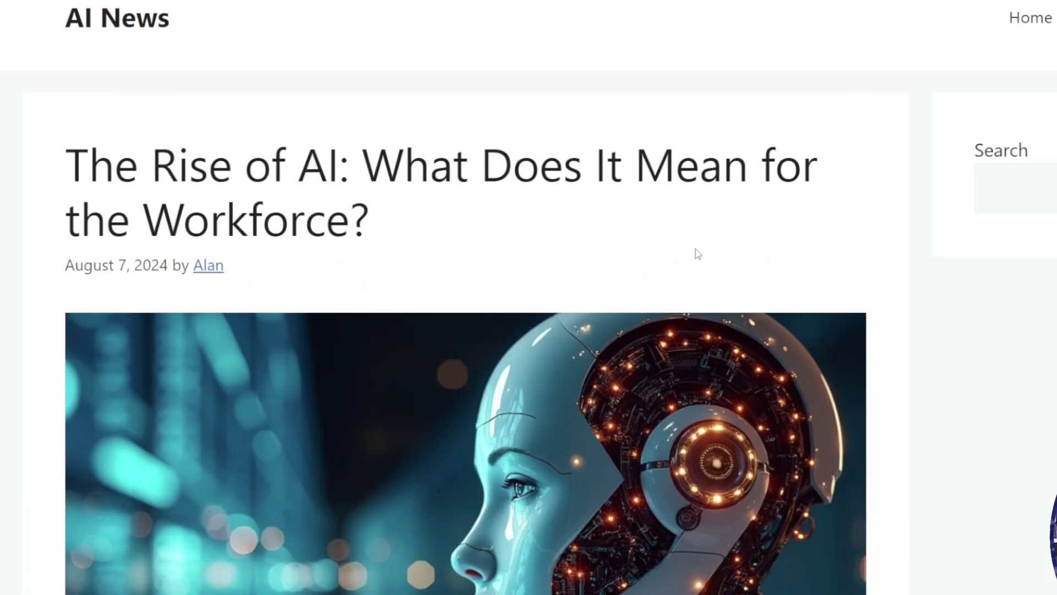
pyautogui.scroll(-4, 697, 253)
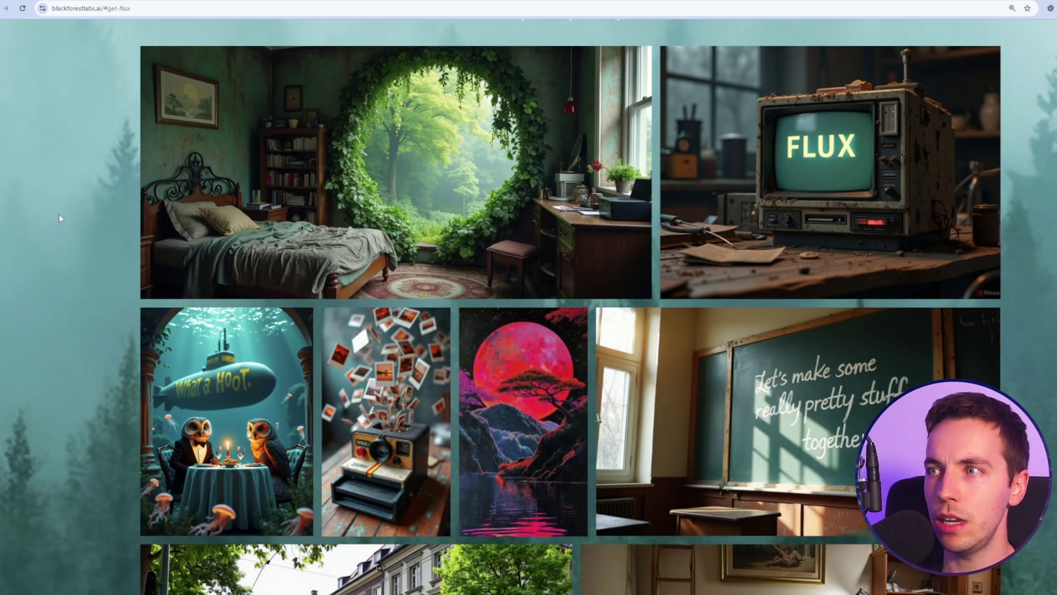
pyautogui.scroll(-7, 84, 201)
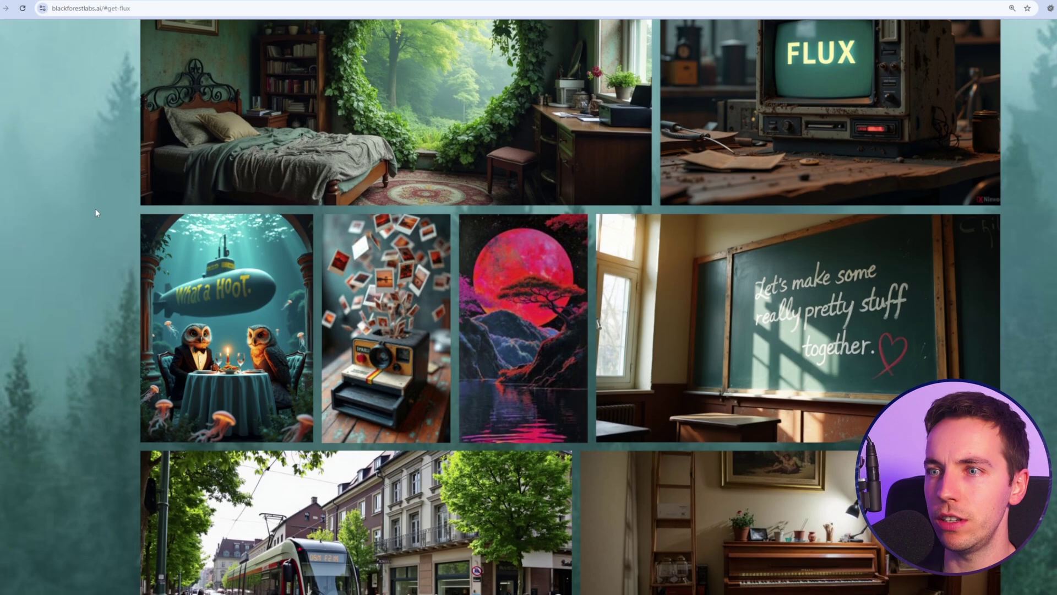
pyautogui.scroll(-4, 118, 212)
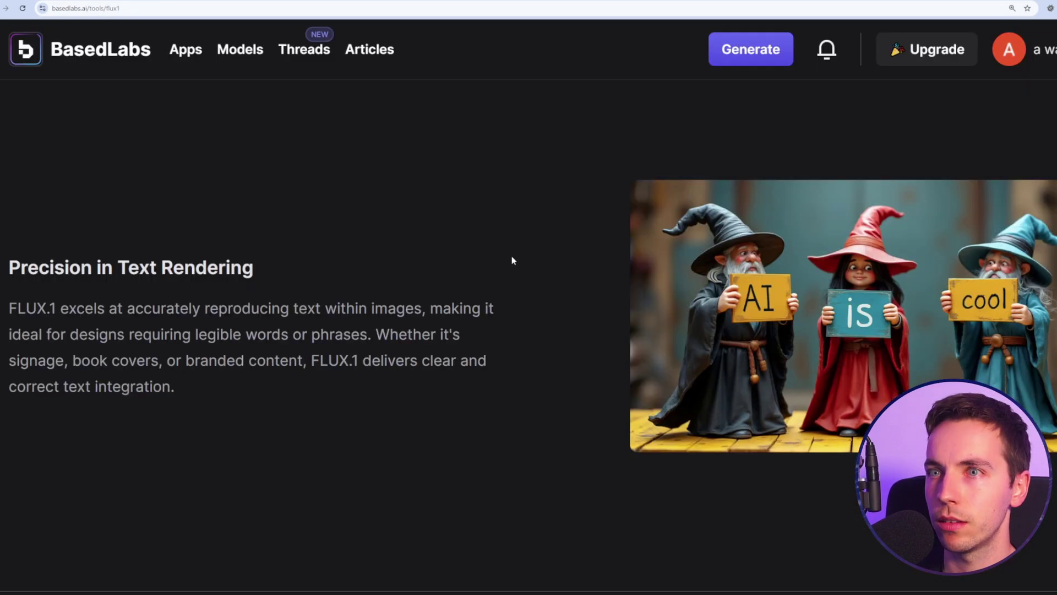
pyautogui.scroll(-1, 502, 253)
pyautogui.scroll(-8, 584, 309)
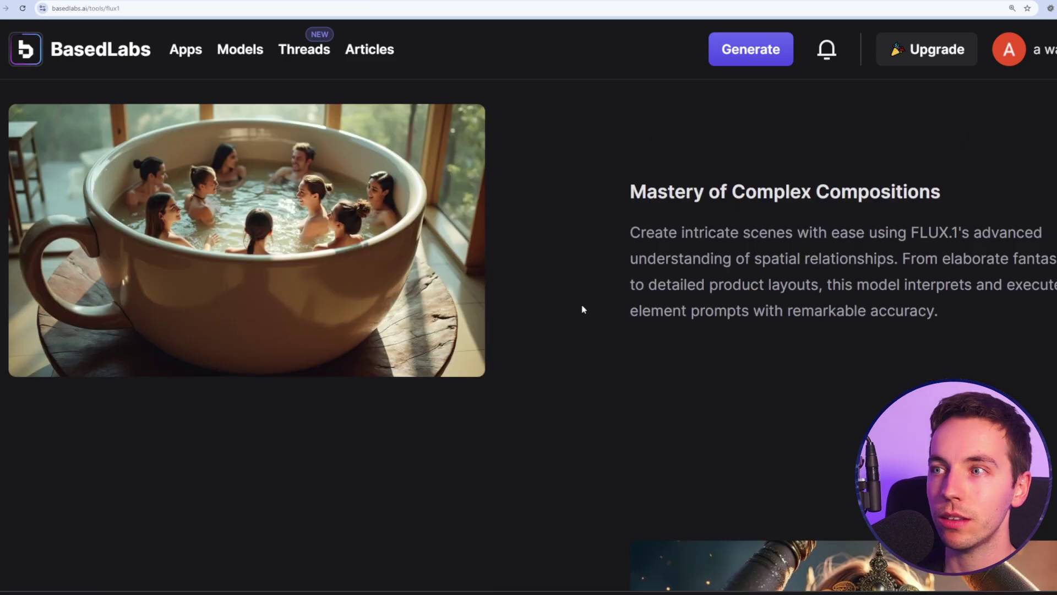
pyautogui.scroll(1, 607, 303)
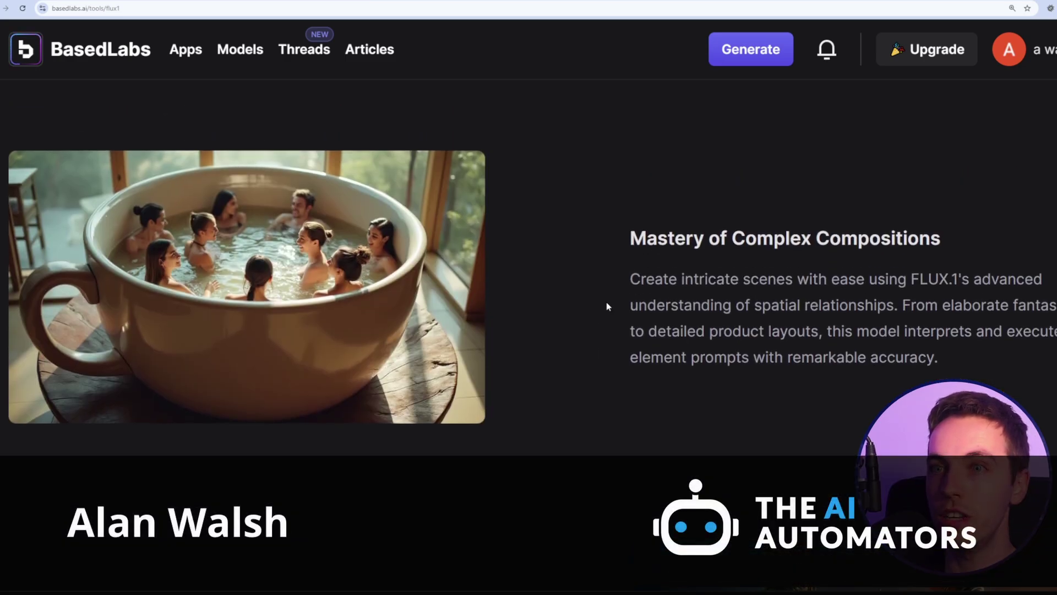
pyautogui.scroll(-7, 392, 260)
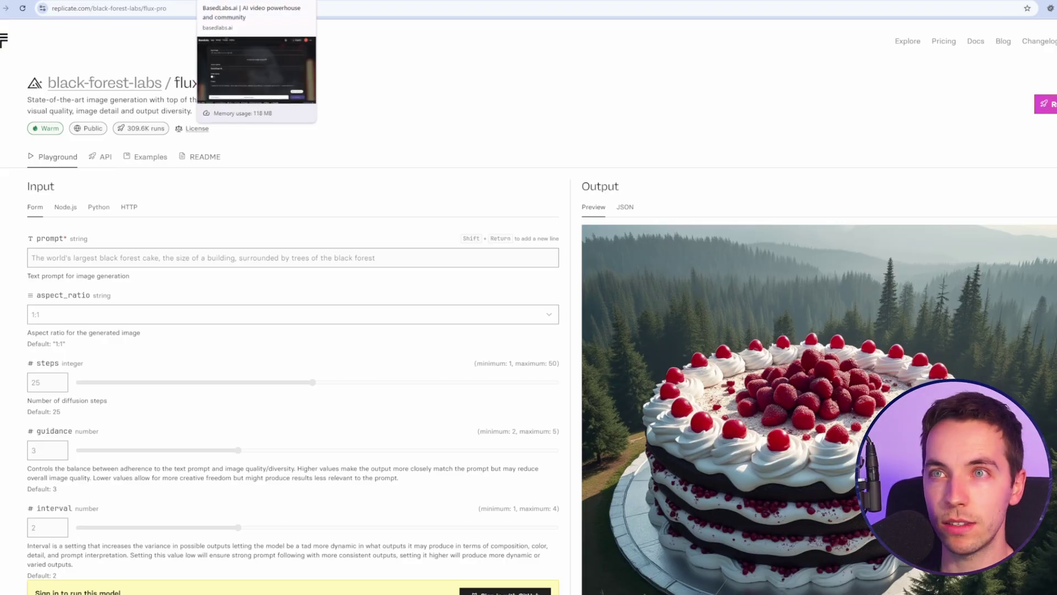
# On the Black Forest Labs tab, read the FLUX.1 [pro], [dev] and [schnell] descriptions.
pyautogui.click(230, 2)
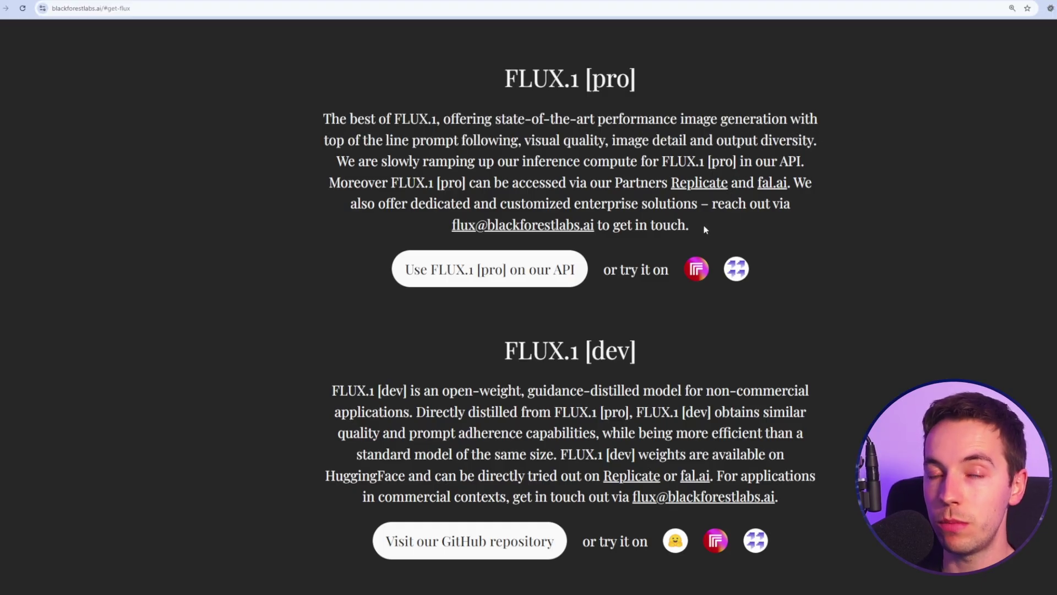
pyautogui.moveTo(707, 234); pyautogui.dragTo(564, 115)
pyautogui.scroll(-3, 677, 110)
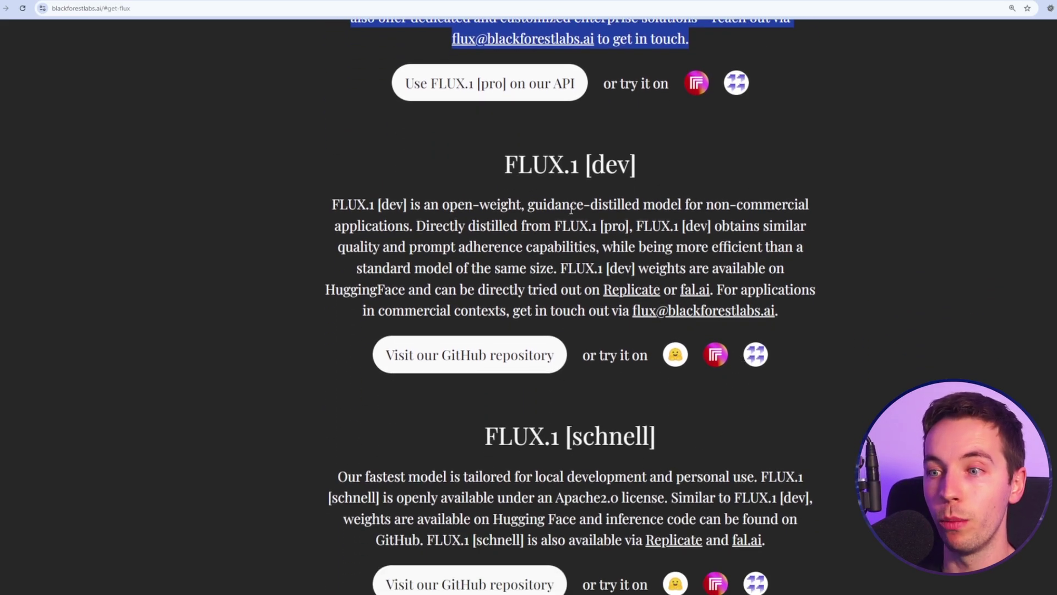
pyautogui.doubleClick(609, 436)
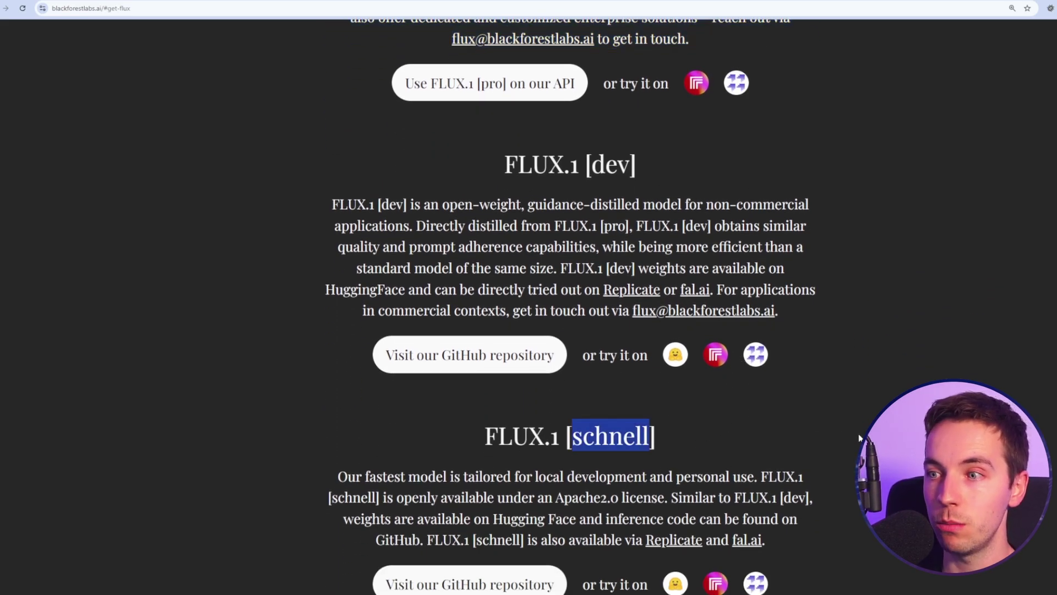
pyautogui.click(850, 416)
pyautogui.scroll(1, 826, 385)
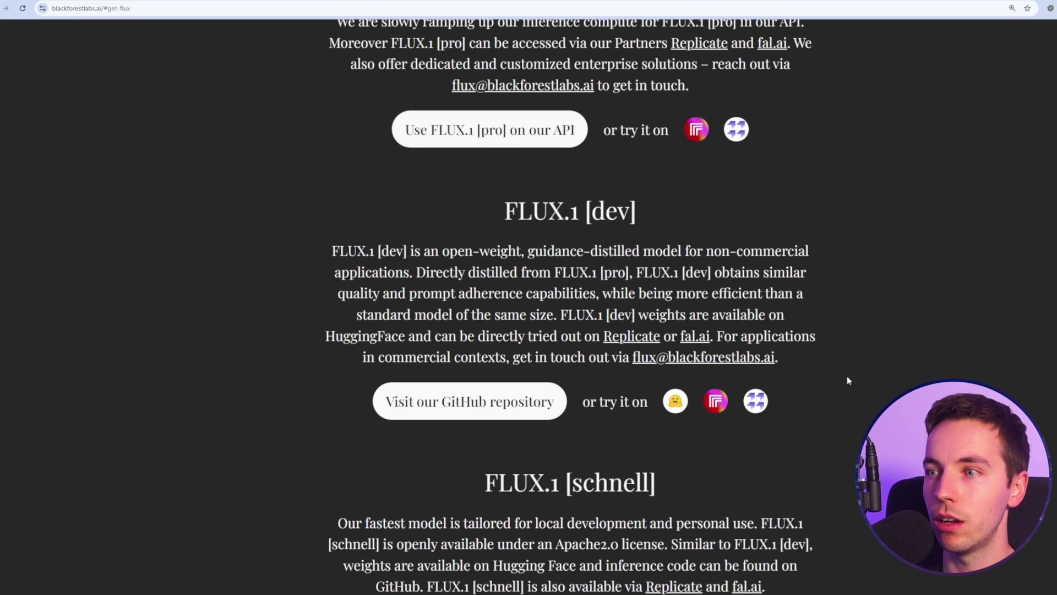
pyautogui.scroll(-1, 831, 358)
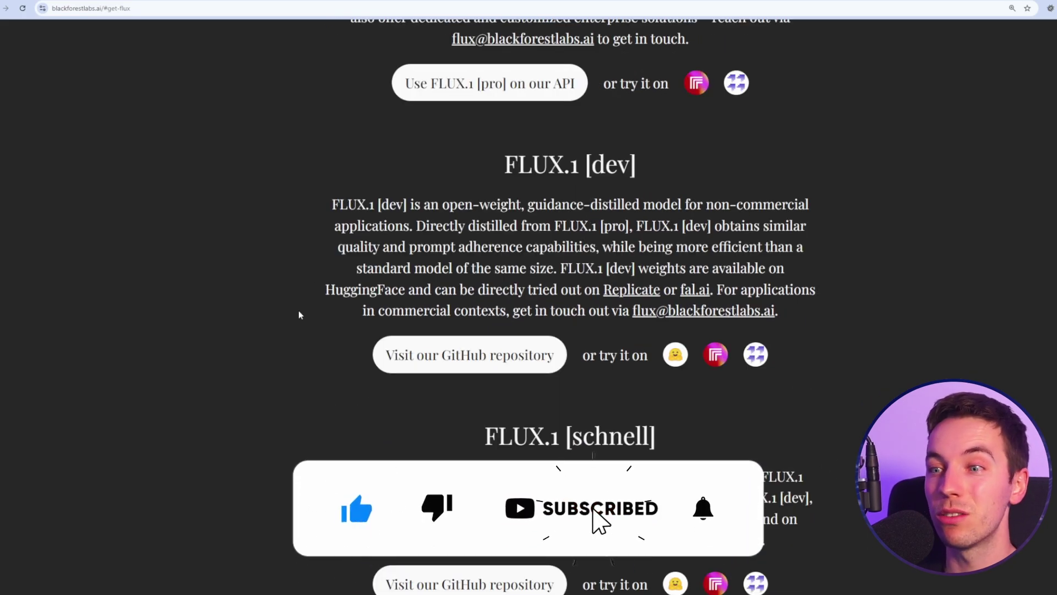
pyautogui.scroll(4, 699, 420)
pyautogui.scroll(1, 700, 419)
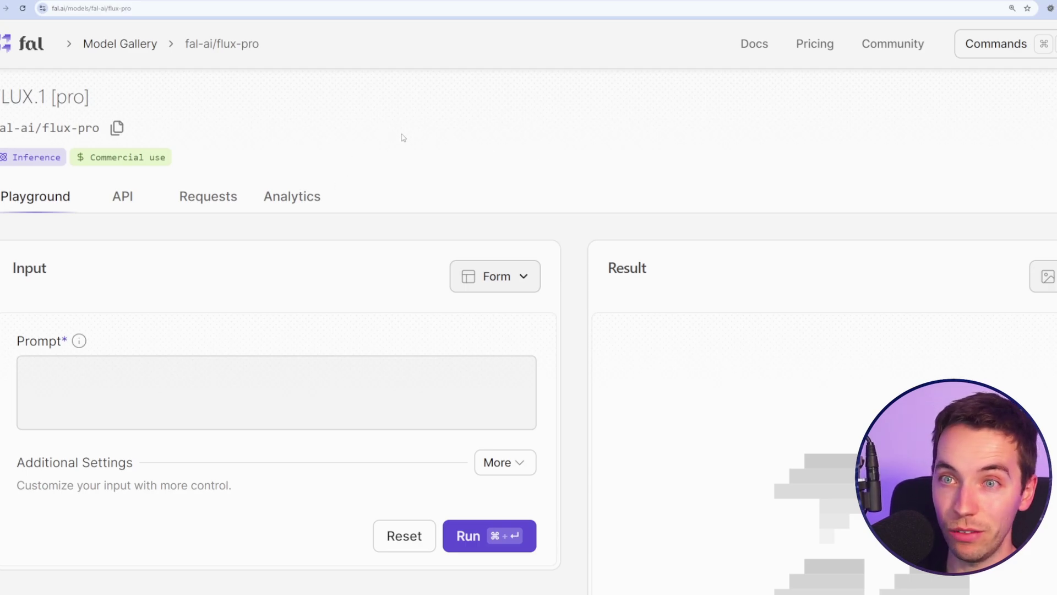
# Zoom the fal-ai/flux-pro playground to 300% and focus its empty Prompt box.
pyautogui.scroll(-3, 496, 149)
pyautogui.scroll(3, 245, 292)
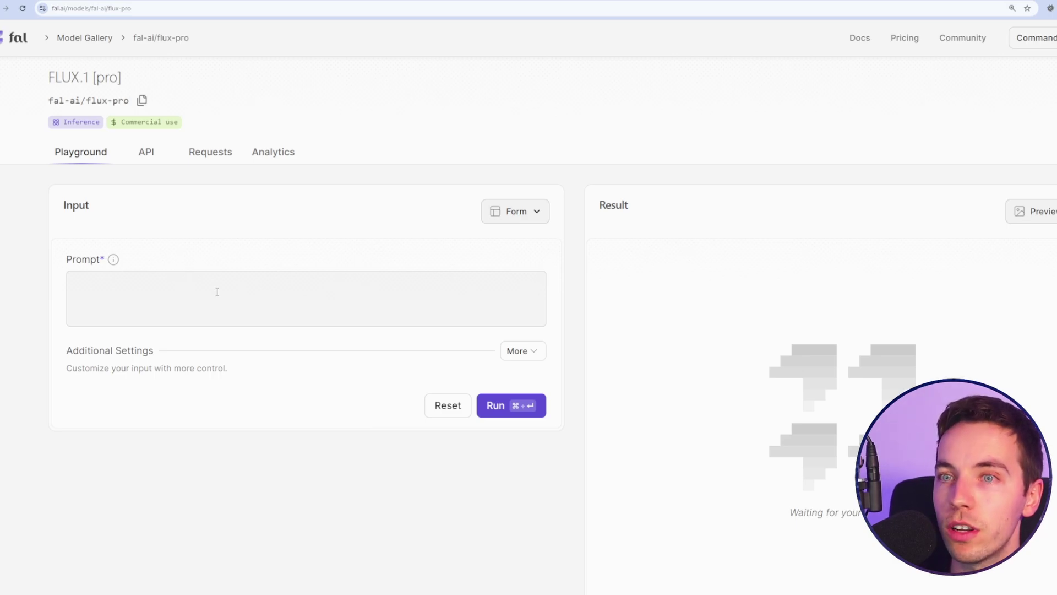
pyautogui.hotkey('ctrl', '+')
pyautogui.hotkey('ctrl', '+')
pyautogui.hotkey('ctrl', '+')
pyautogui.hotkey('ctrl', '+')
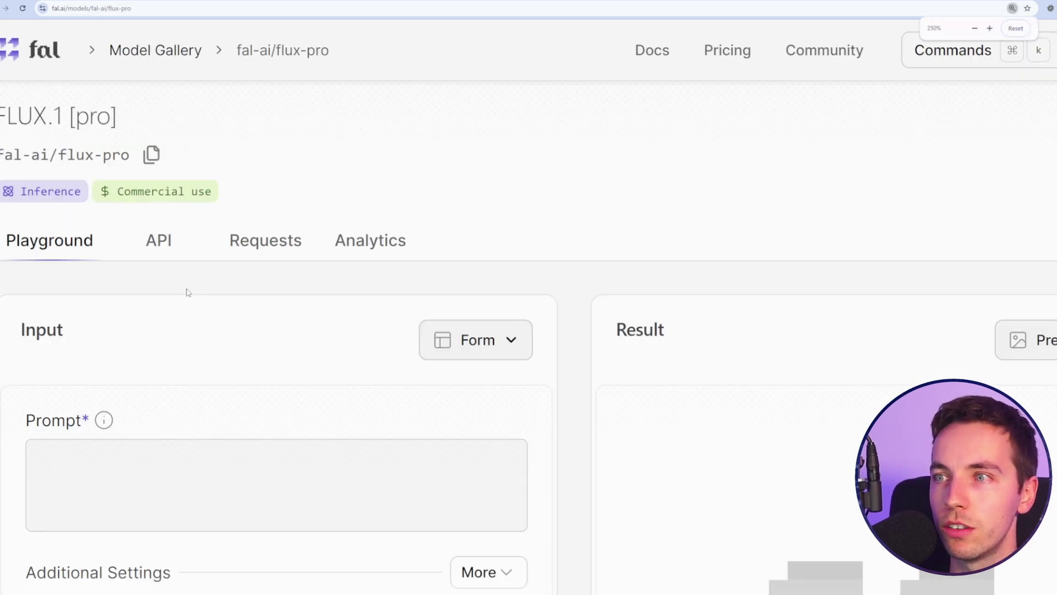
pyautogui.scroll(-6, 182, 292)
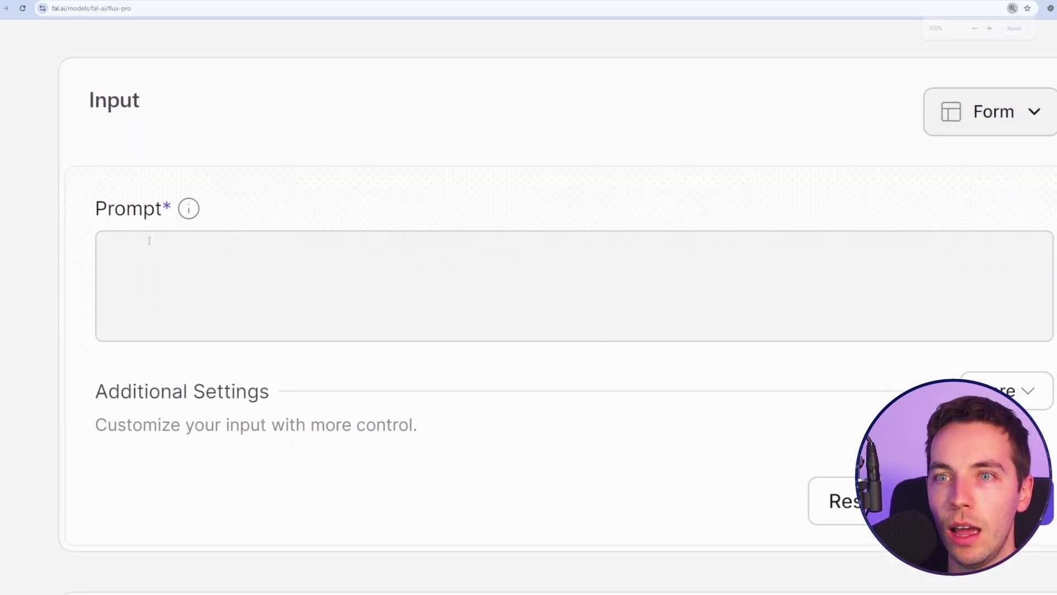
pyautogui.scroll(-2, 118, 222)
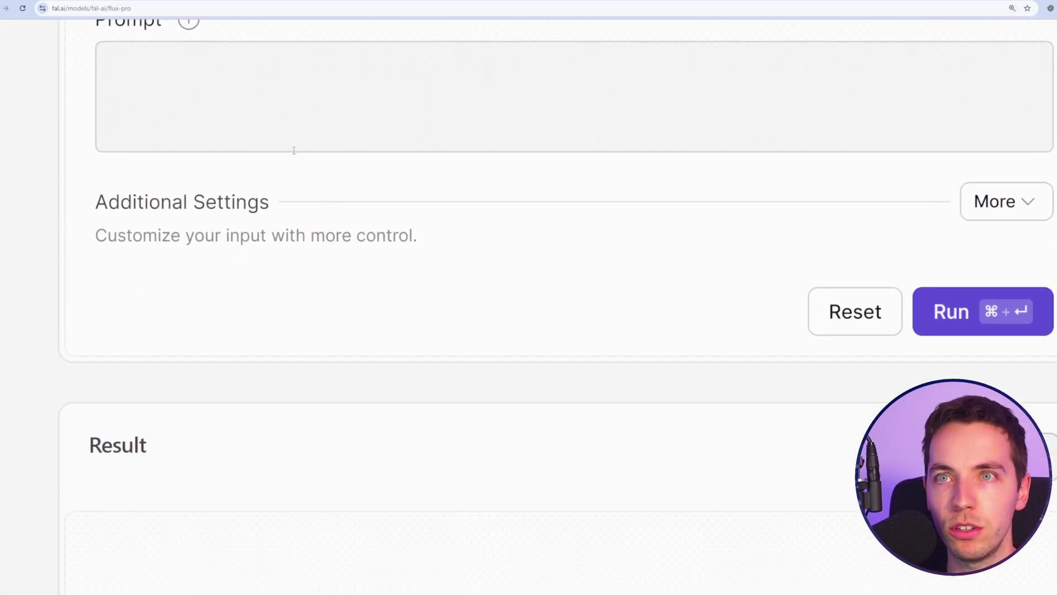
pyautogui.click(294, 149)
pyautogui.scroll(1, 279, 173)
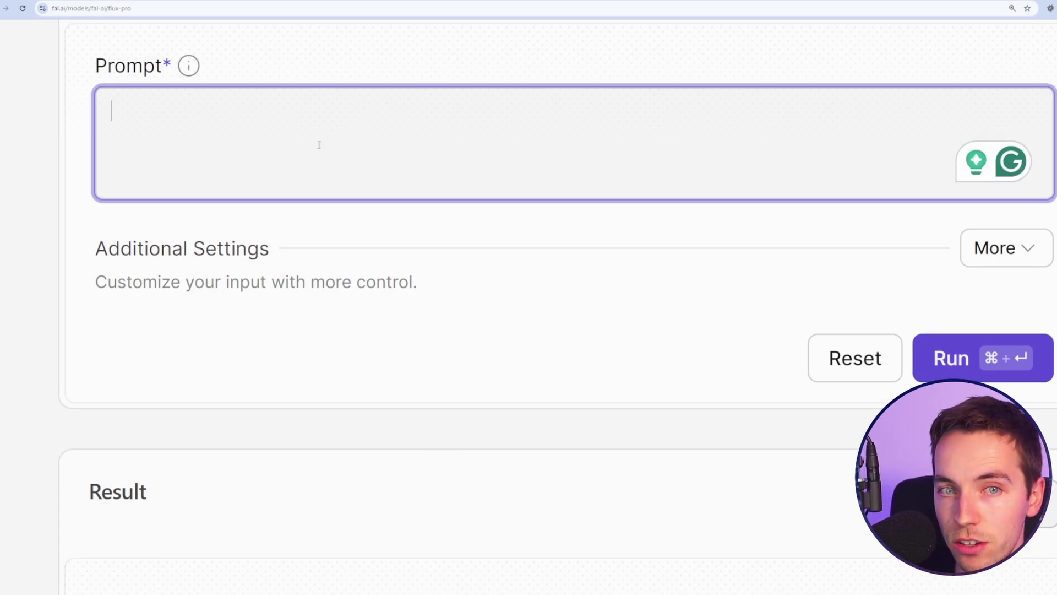
# Run FLUX.1 [pro] with the prompt 'a beautiful kitchen'.
pyautogui.scroll(1, 319, 144)
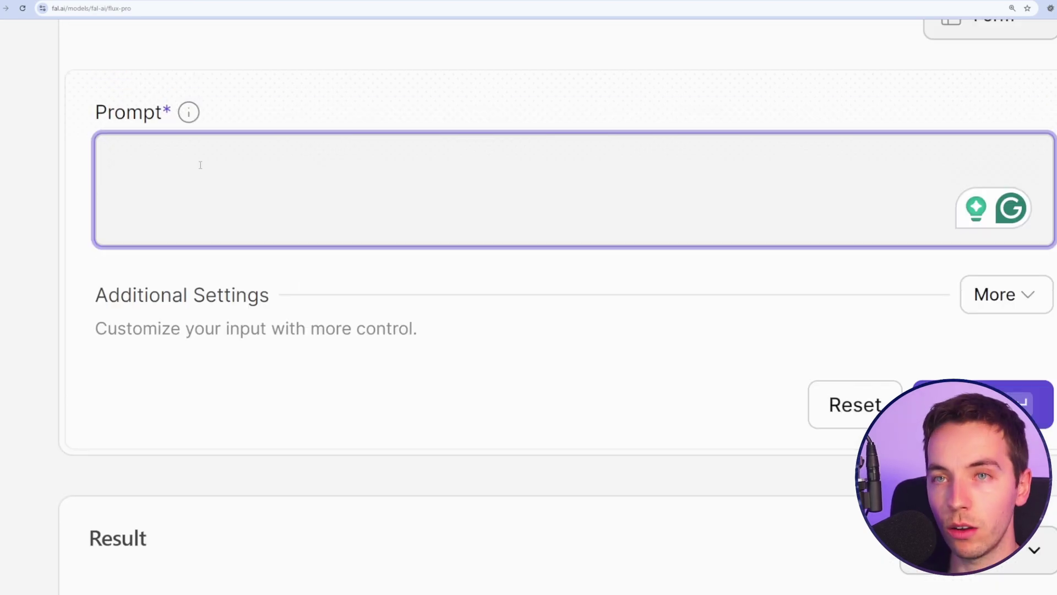
pyautogui.write('a b')
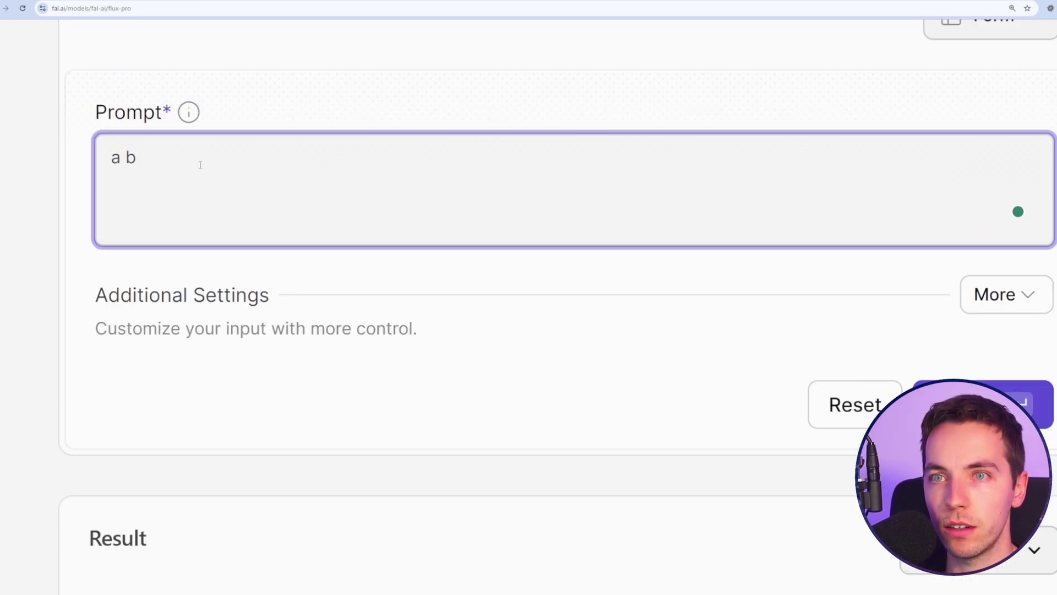
pyautogui.write('eauti')
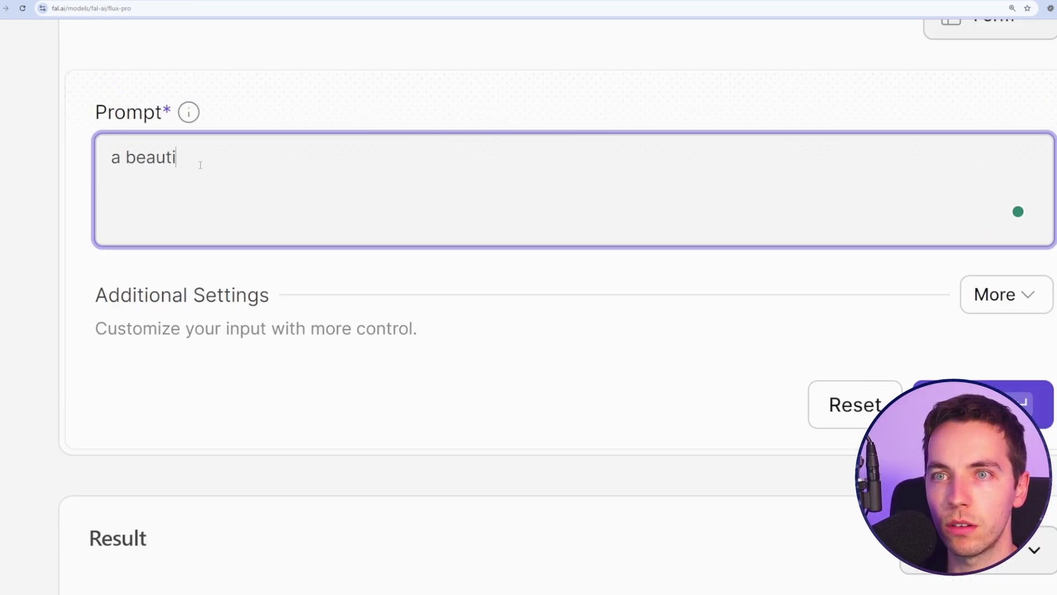
pyautogui.write('ful kitchen')
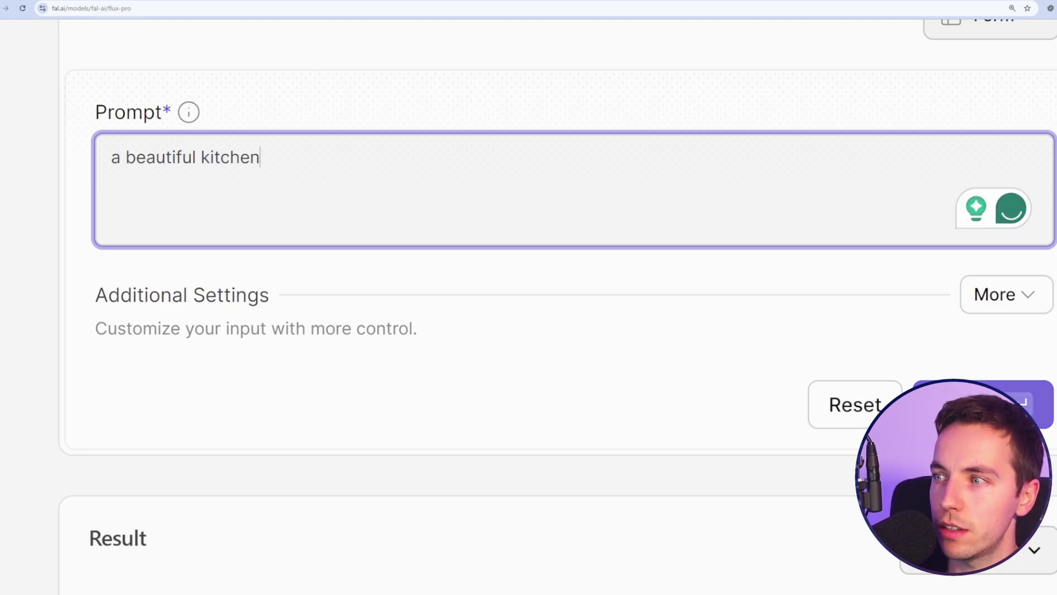
pyautogui.hotkey('ctrl', 'Return')
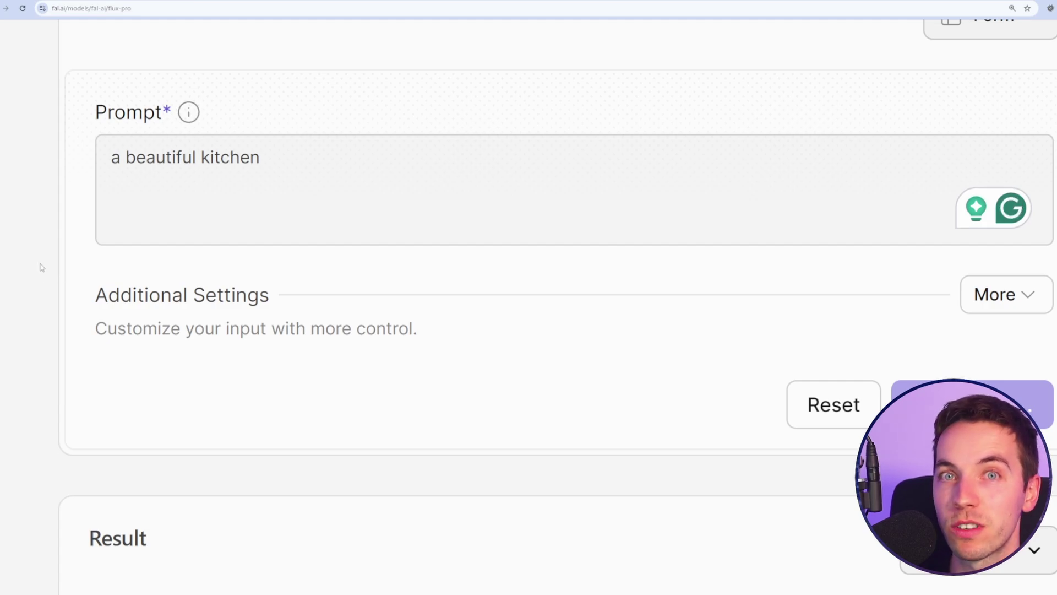
pyautogui.scroll(-3, 44, 259)
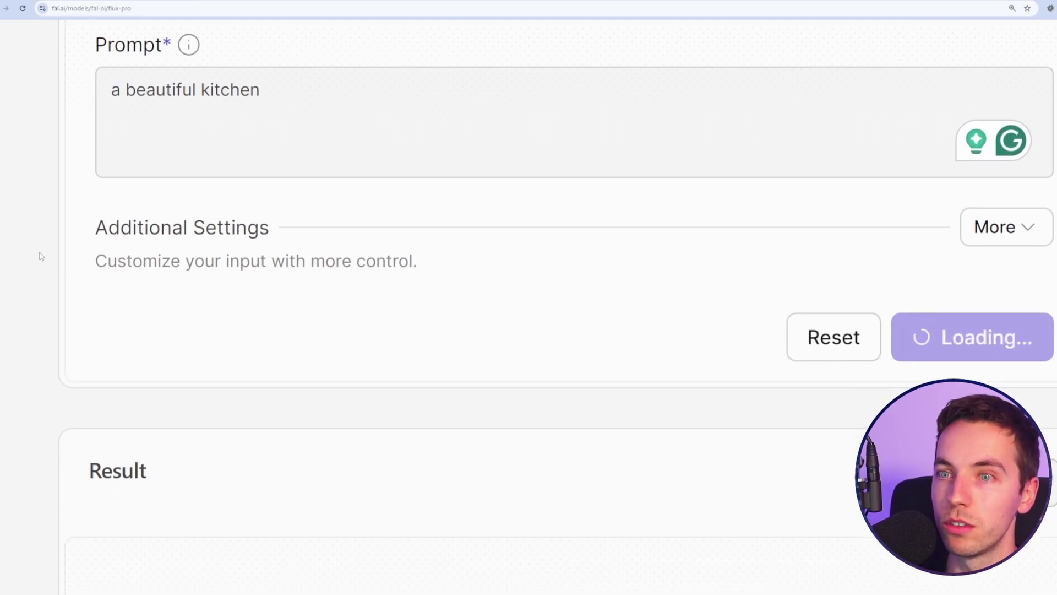
pyautogui.scroll(1, 26, 263)
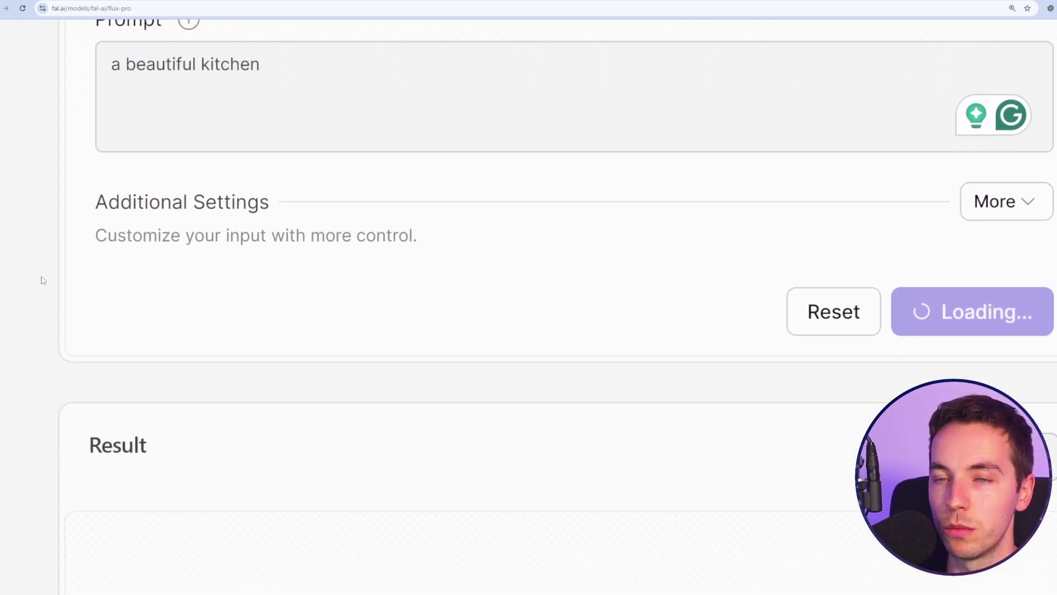
pyautogui.scroll(1, 189, 300)
pyautogui.scroll(-9, 259, 312)
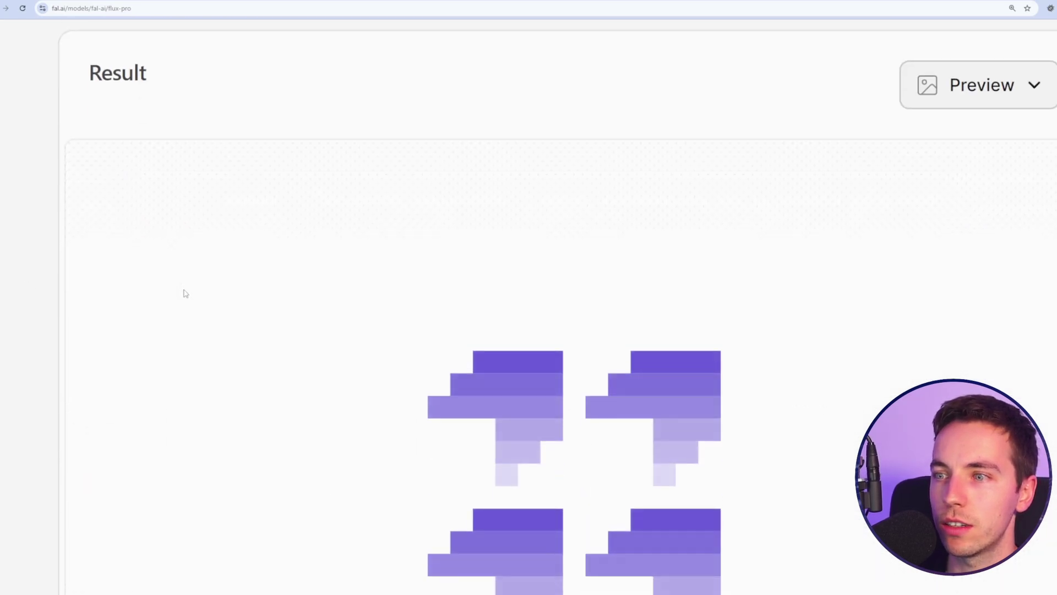
pyautogui.scroll(4, 138, 281)
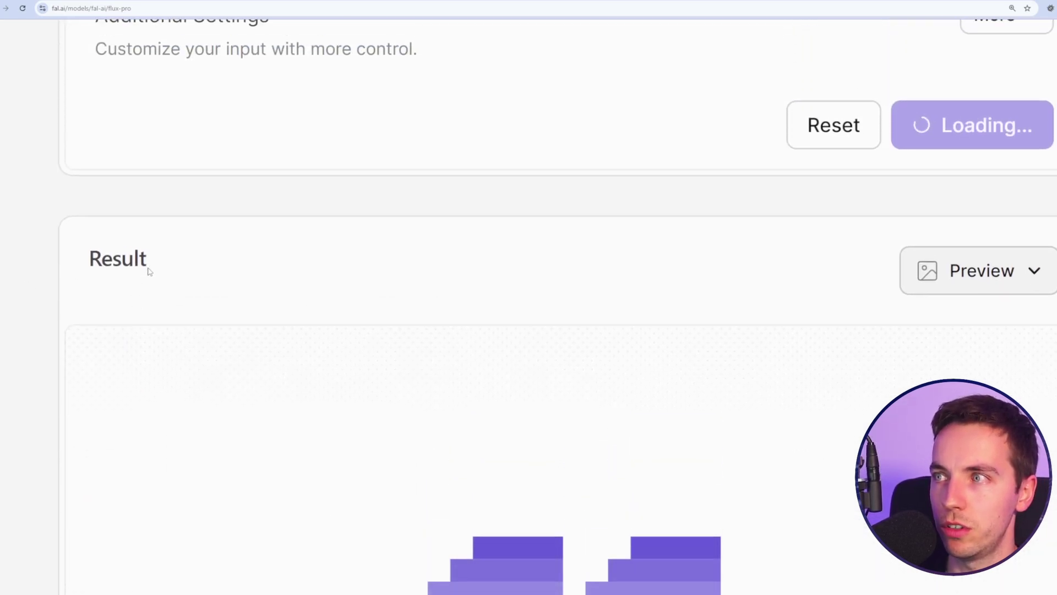
pyautogui.scroll(-3, 126, 269)
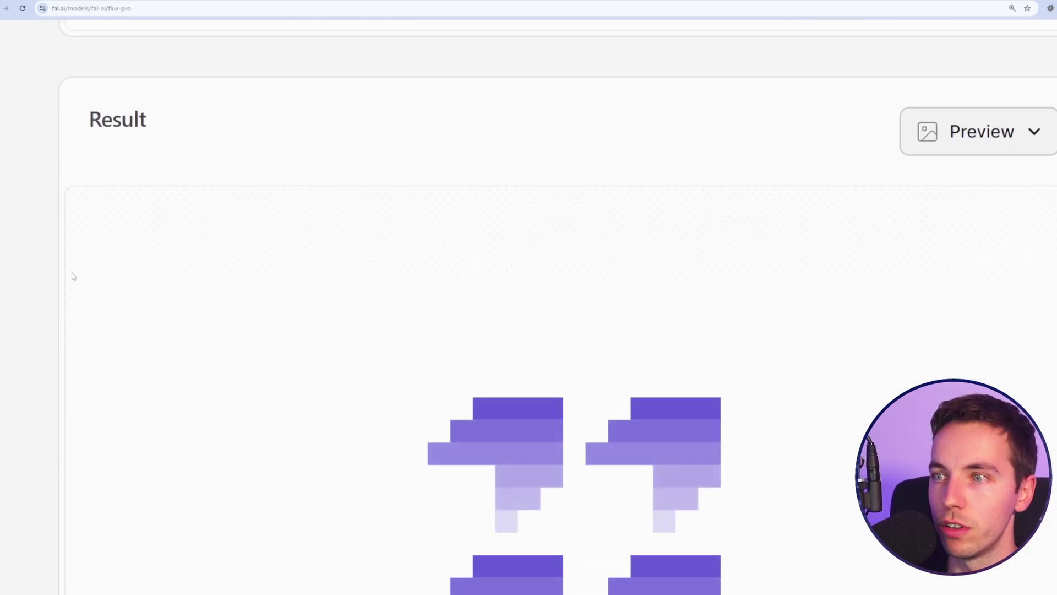
pyautogui.scroll(-2, 37, 276)
# Scroll over the generated kitchen image with its stone island, three stools and garden windows.
pyautogui.scroll(-2, 30, 281)
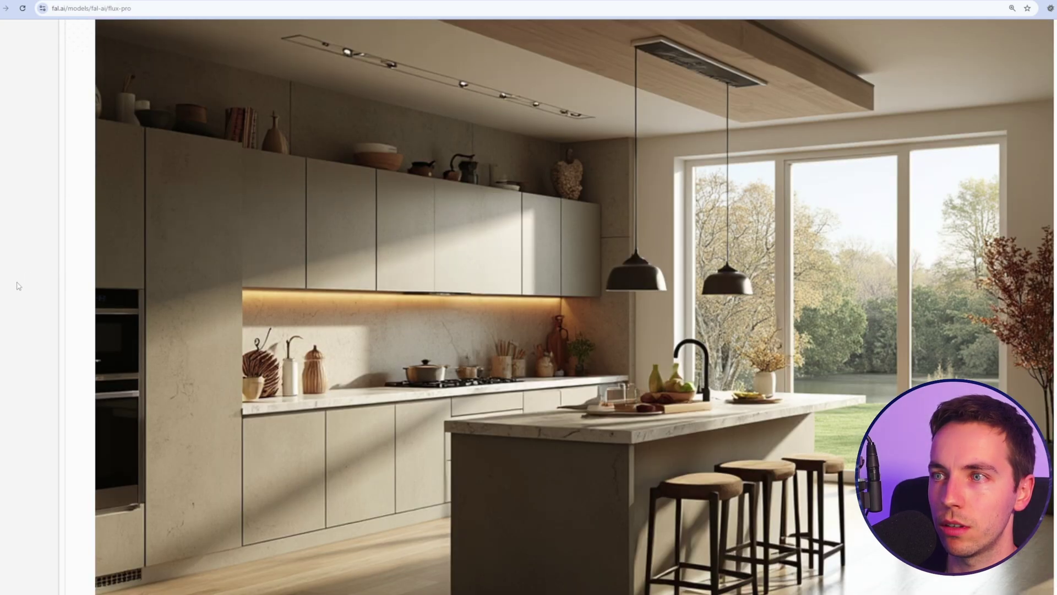
pyautogui.scroll(-2, 23, 286)
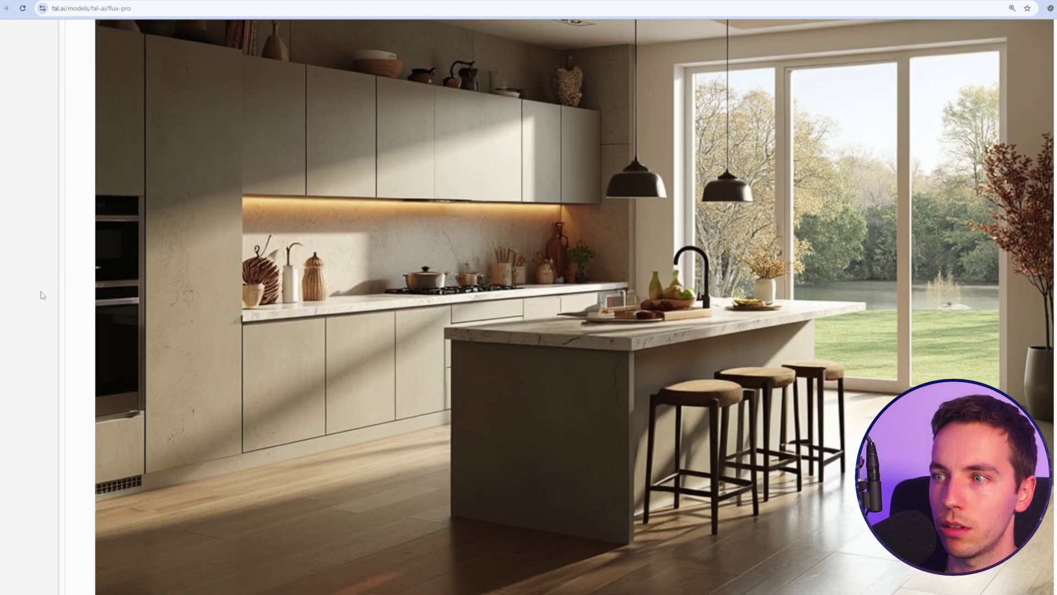
pyautogui.scroll(1, 48, 297)
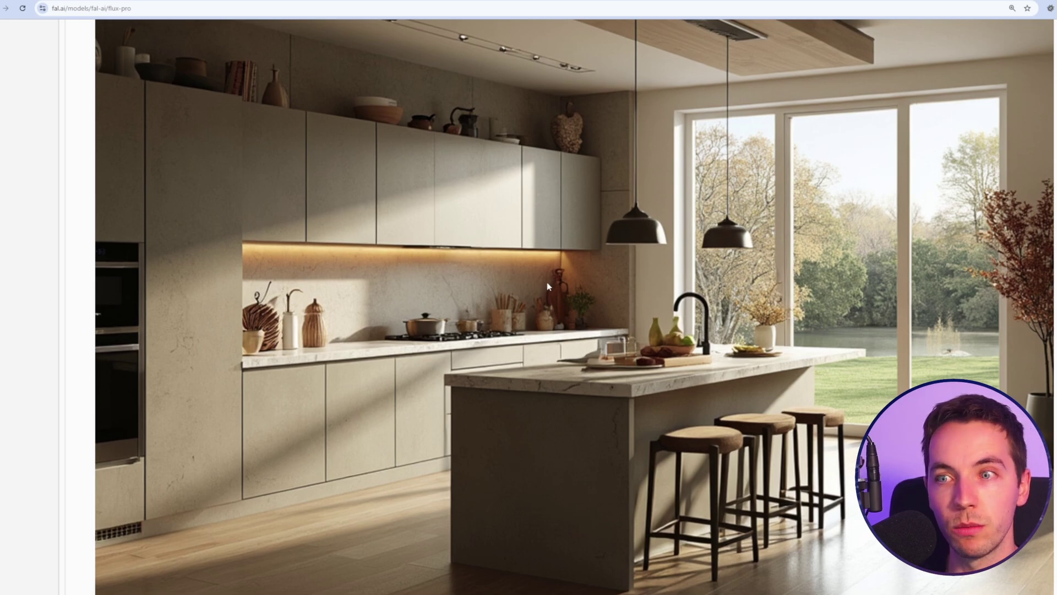
pyautogui.scroll(-1, 548, 284)
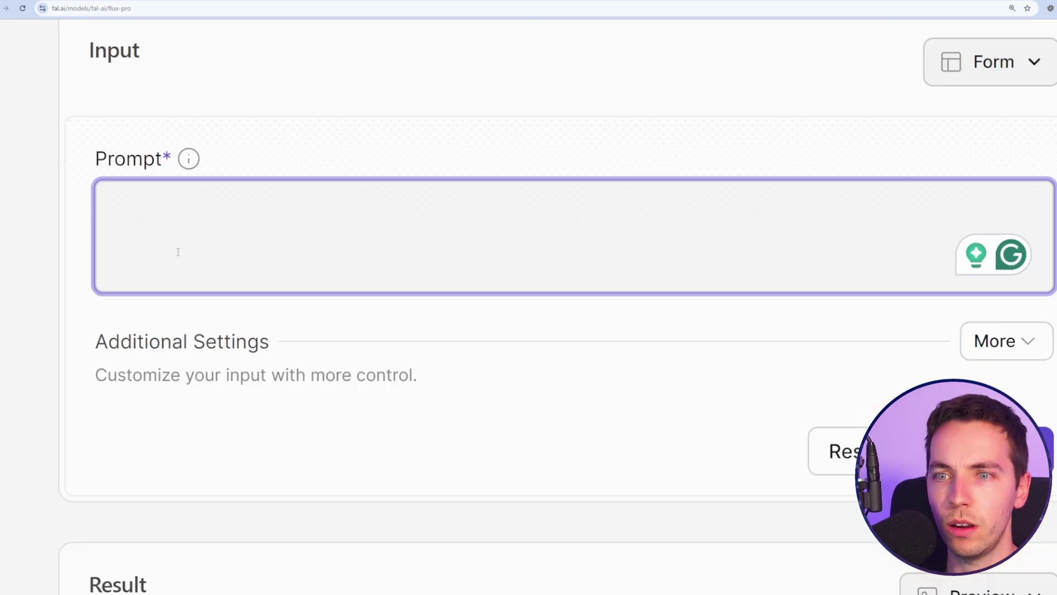
# Run the prompt 'a 30 year old man drinking outside a pub in Dublin'.
pyautogui.write('a 3')
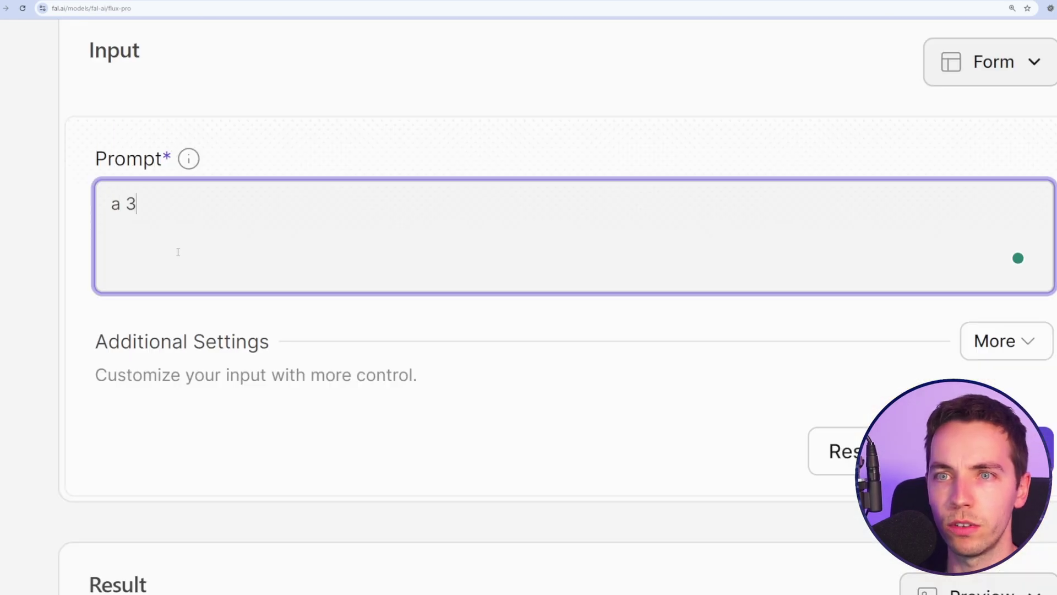
pyautogui.write('0 year old m')
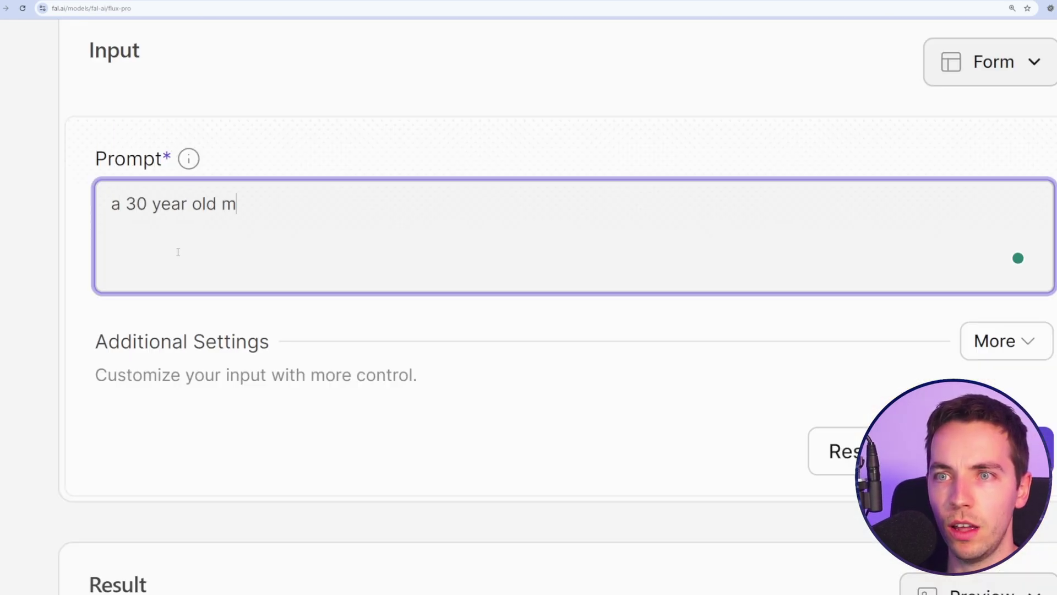
pyautogui.write('an drinking ')
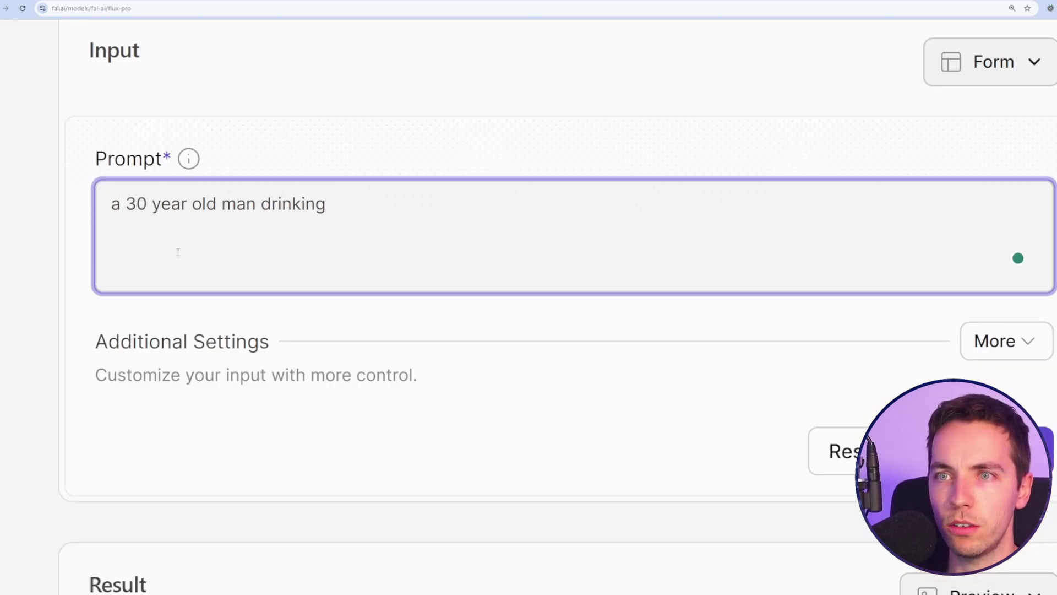
pyautogui.write('outside a pu')
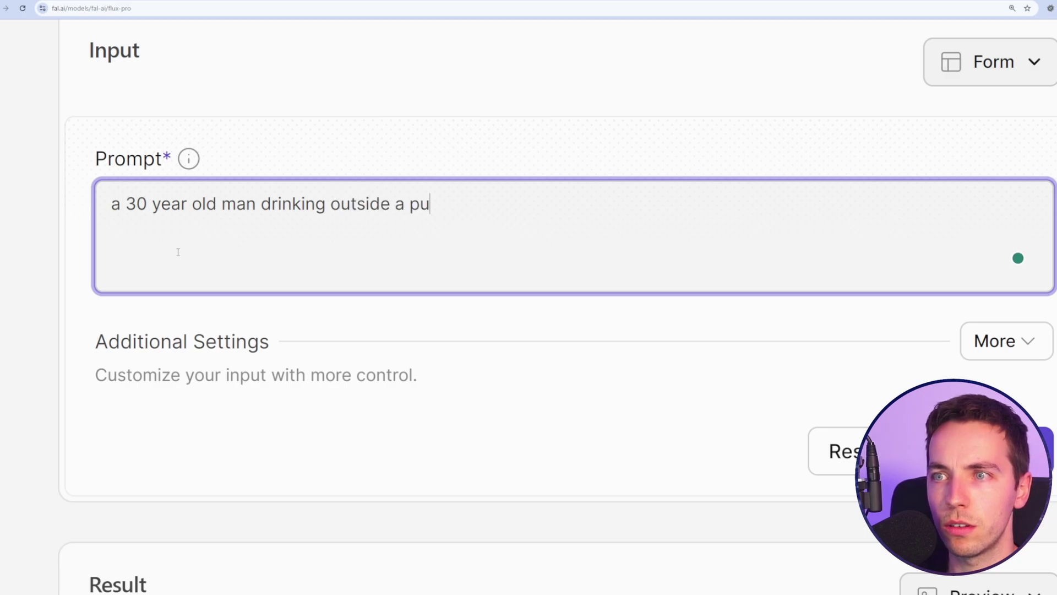
pyautogui.write('b in Dublin')
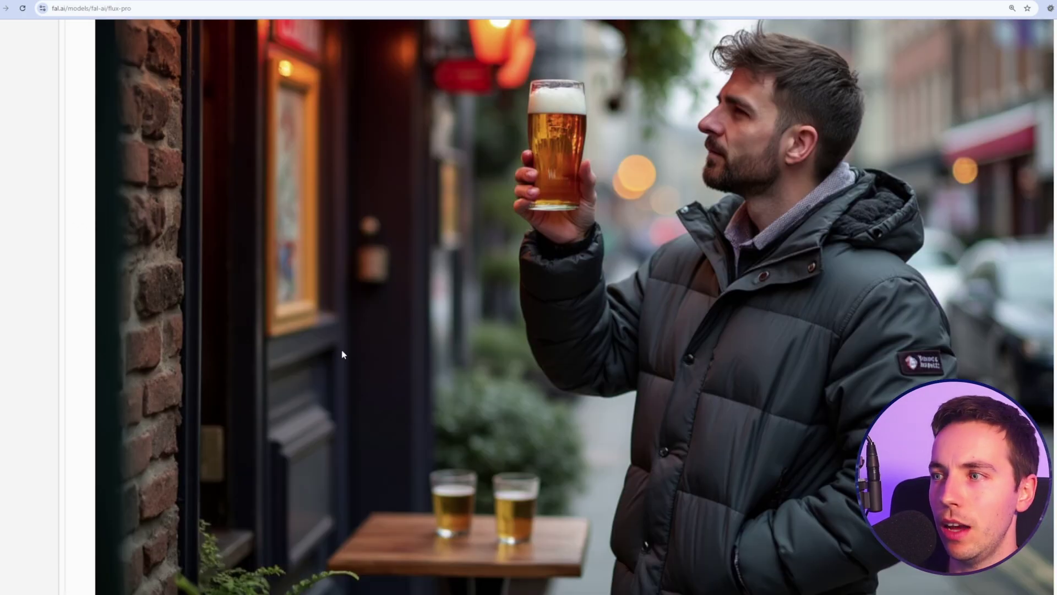
pyautogui.scroll(15, 388, 356)
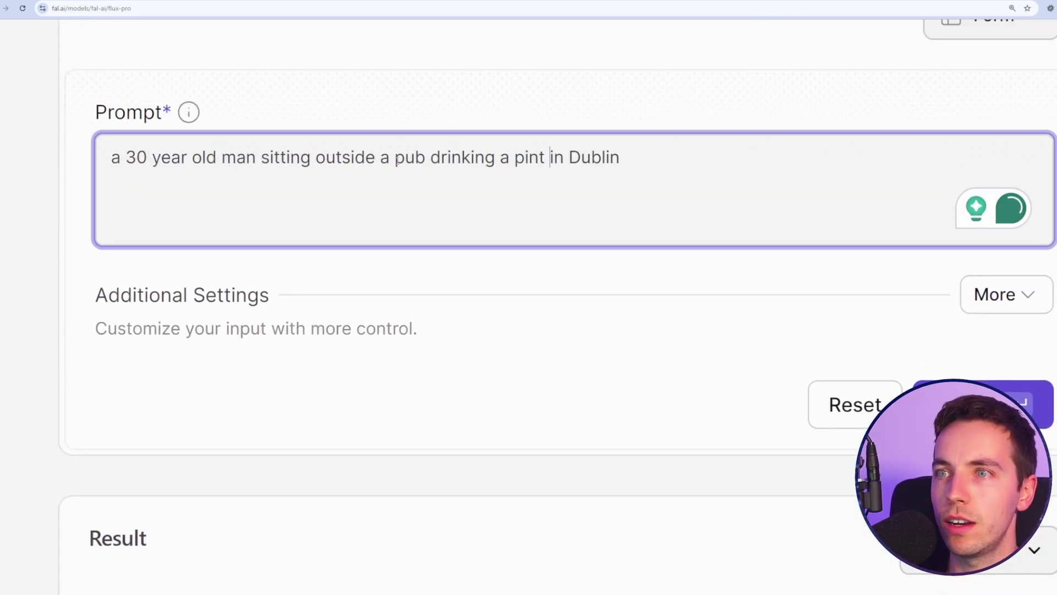
pyautogui.click(87, 270)
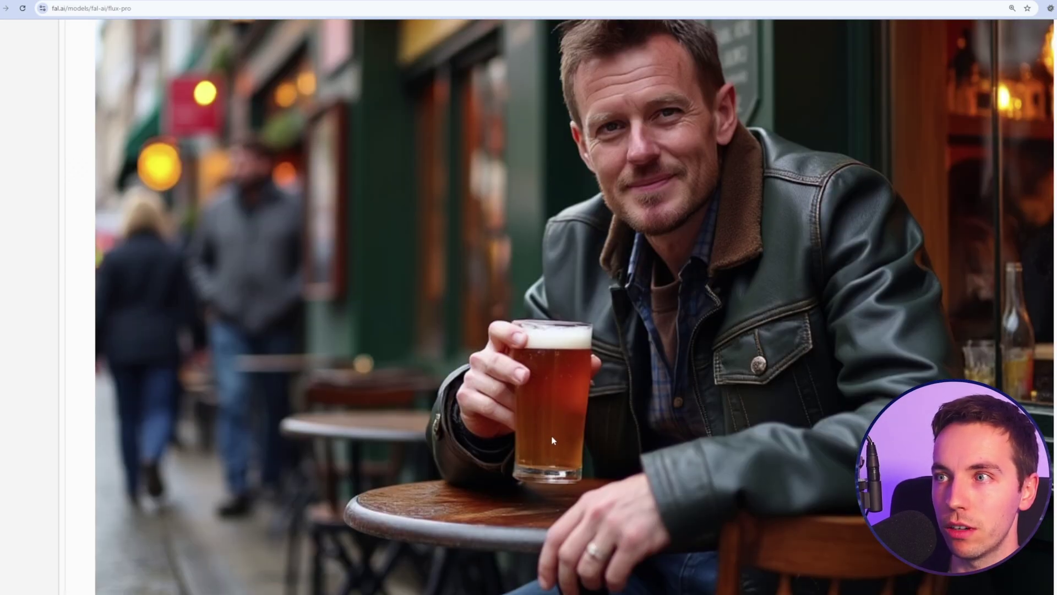
pyautogui.scroll(2, 531, 385)
pyautogui.scroll(-1, 507, 297)
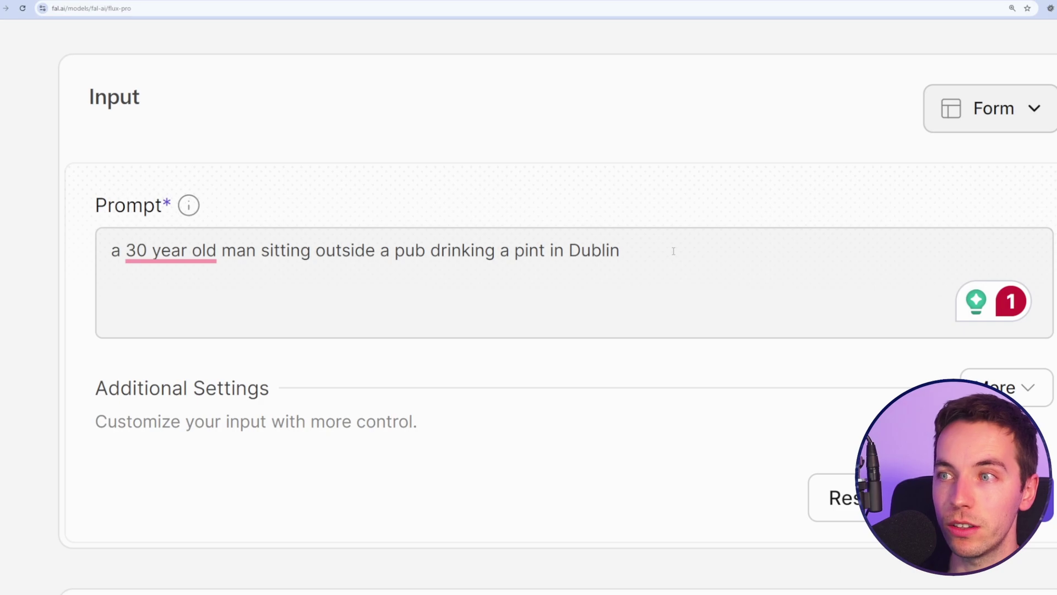
# Replace the prompt with the pasted 3D Super Mario 'Hello Bob' sign prompt and run it.
pyautogui.moveTo(673, 251); pyautogui.dragTo(220, 248)
pyautogui.press('BackSpace')
pyautogui.press('BackSpace')
pyautogui.press('BackSpace')
pyautogui.press('BackSpace')
pyautogui.press('BackSpace')
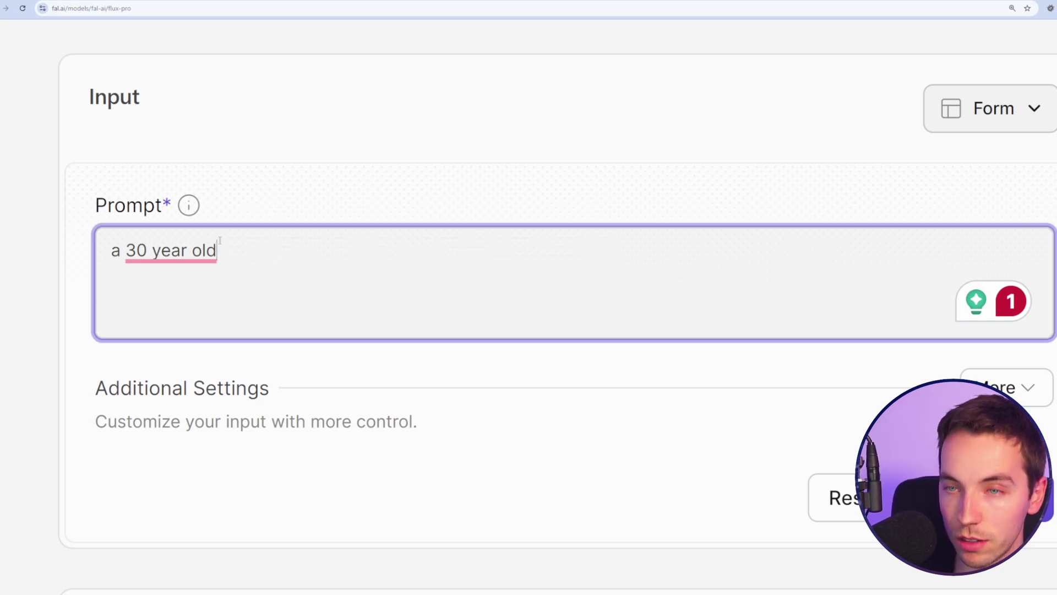
pyautogui.hotkey('ctrl', 'a')
pyautogui.write('detailed 3D photo of super mario holding up a sign with the words "Hello Bob"')
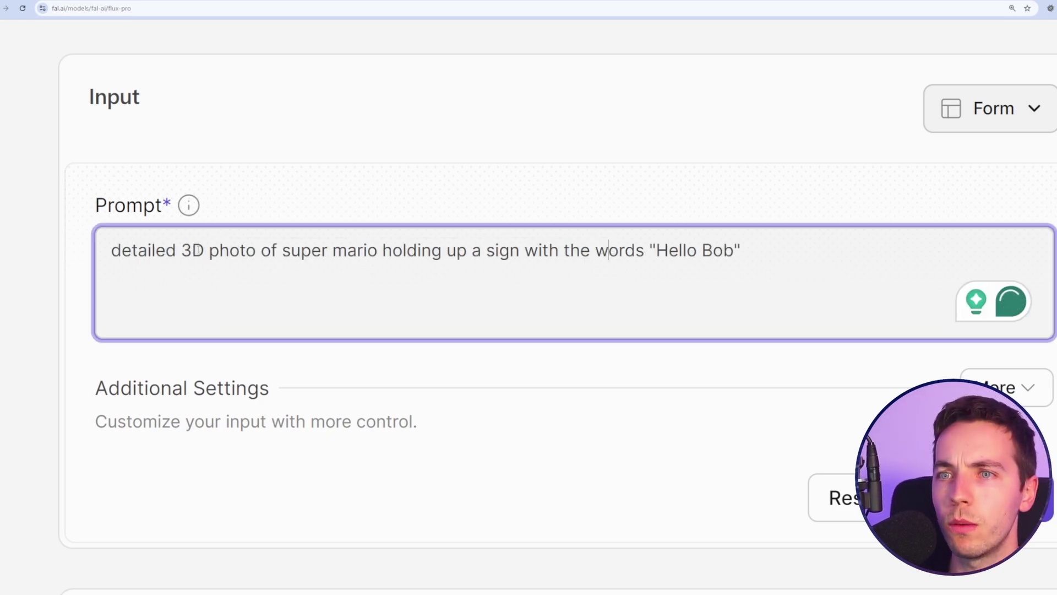
pyautogui.moveTo(179, 251); pyautogui.dragTo(220, 251)
pyautogui.click(219, 250)
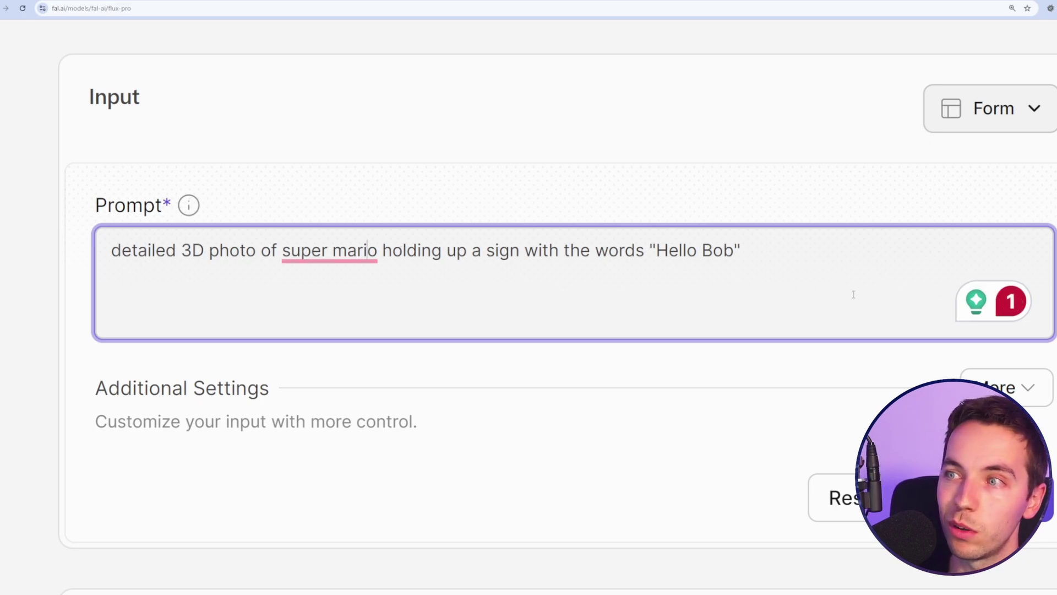
pyautogui.click(985, 497)
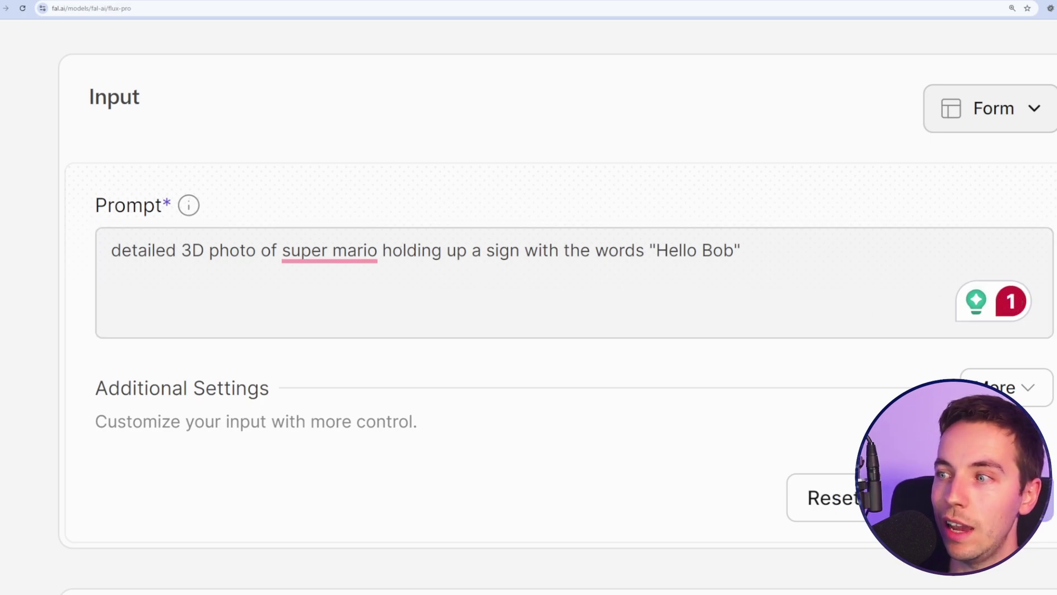
# Highlight the quoted 'Hello Bob' in the prompt and review the generated Mario image.
pyautogui.click(770, 240)
pyautogui.hotkey('shift', 'Left')
pyautogui.hotkey('shift', 'Left')
pyautogui.hotkey('shift', 'Left')
pyautogui.hotkey('shift', 'Left')
pyautogui.hotkey('shift', 'Left')
pyautogui.hotkey('shift', 'Left')
pyautogui.hotkey('shift', 'Left')
pyautogui.hotkey('shift', 'Left')
pyautogui.hotkey('shift', 'Left')
pyautogui.hotkey('shift', 'Left')
pyautogui.hotkey('shift', 'Left')
pyautogui.press('Right')
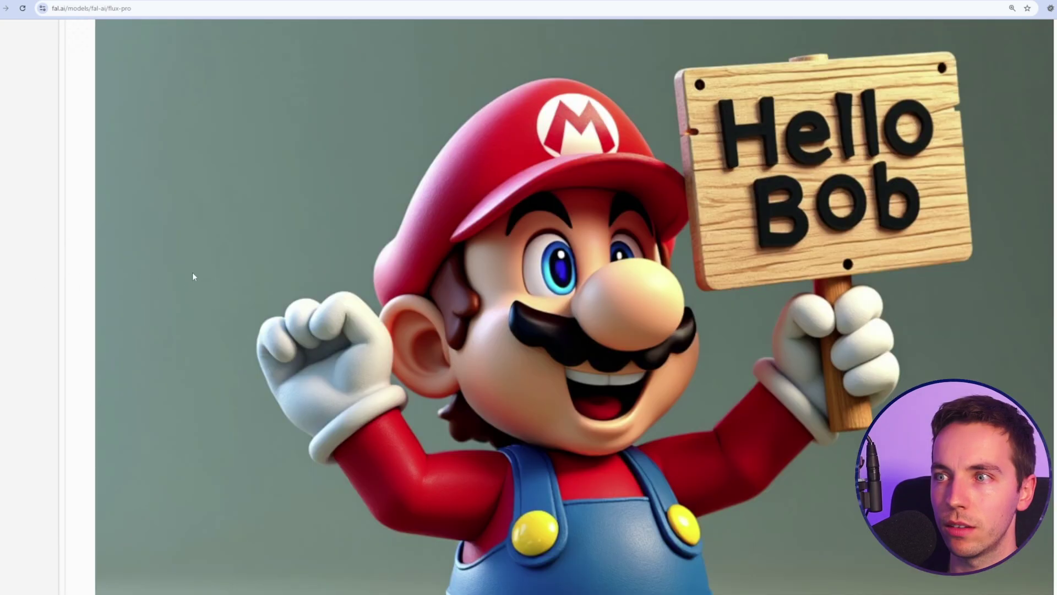
pyautogui.scroll(-2, 207, 266)
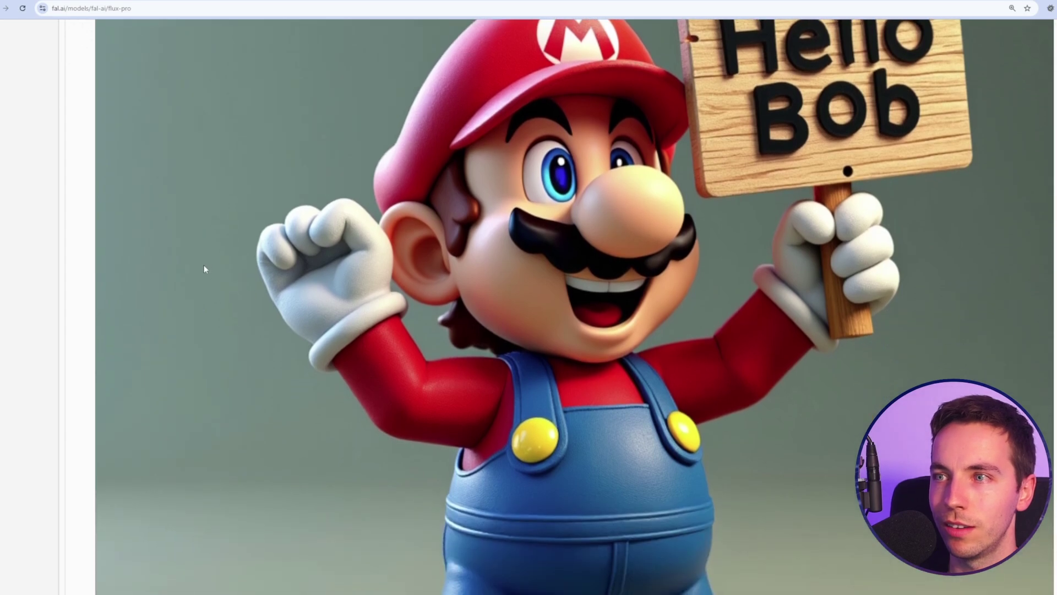
pyautogui.scroll(2, 212, 270)
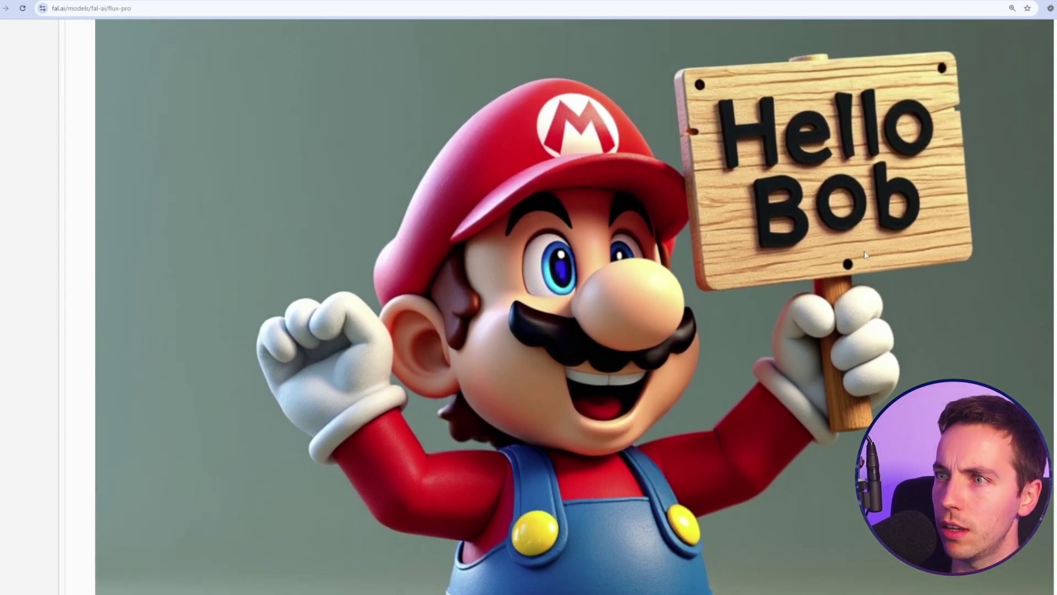
pyautogui.scroll(-2, 864, 254)
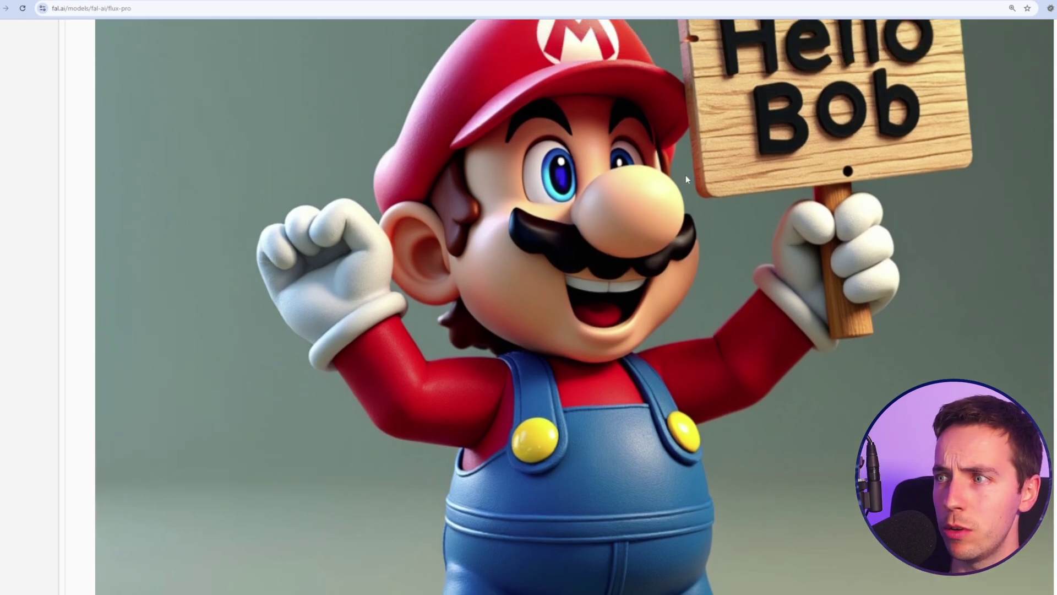
pyautogui.scroll(2, 702, 347)
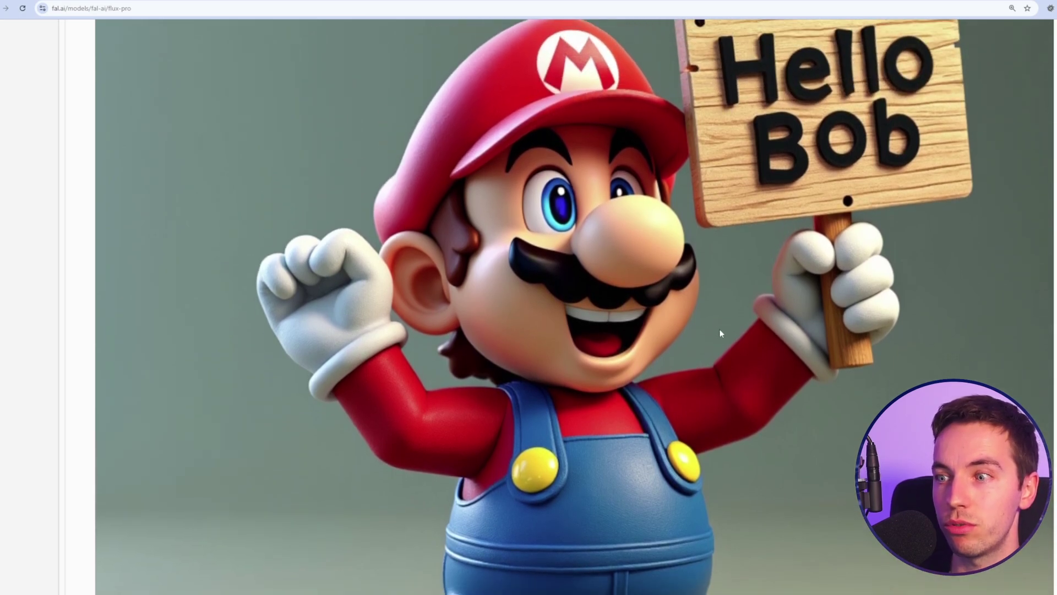
pyautogui.scroll(-2, 719, 328)
pyautogui.scroll(5, 722, 327)
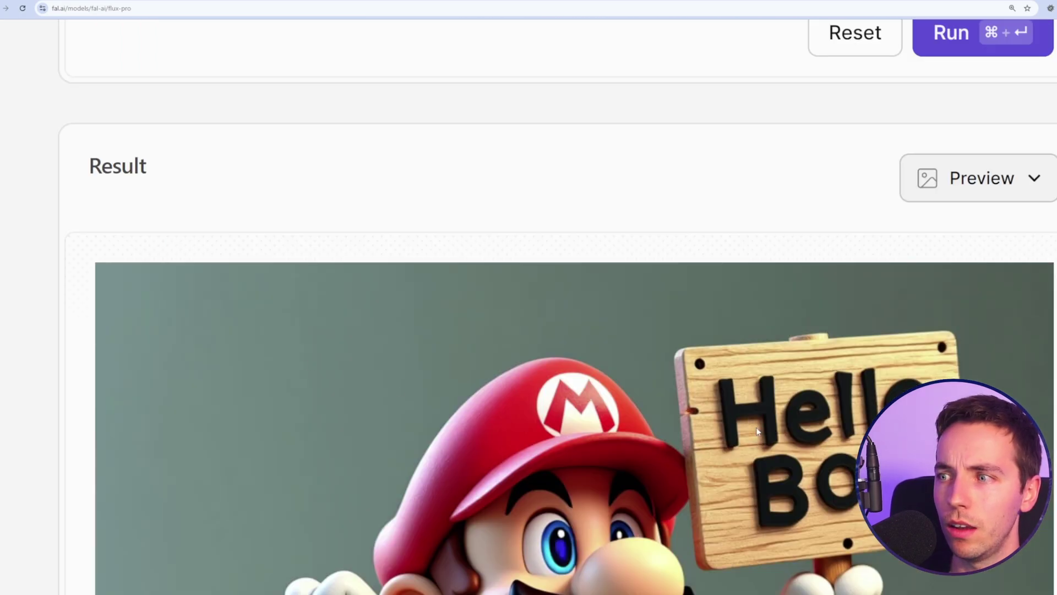
pyautogui.scroll(6, 757, 430)
# Replace the prompt with 'the periodic table', fixing its misspelling.
pyautogui.click(715, 203)
pyautogui.press('super+a')
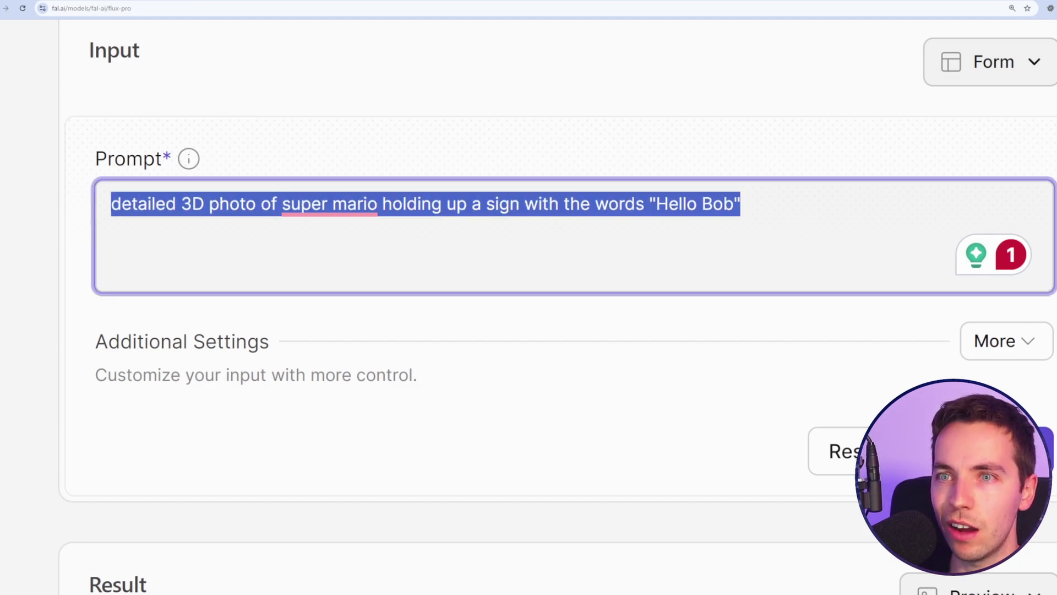
pyautogui.press('BackSpace')
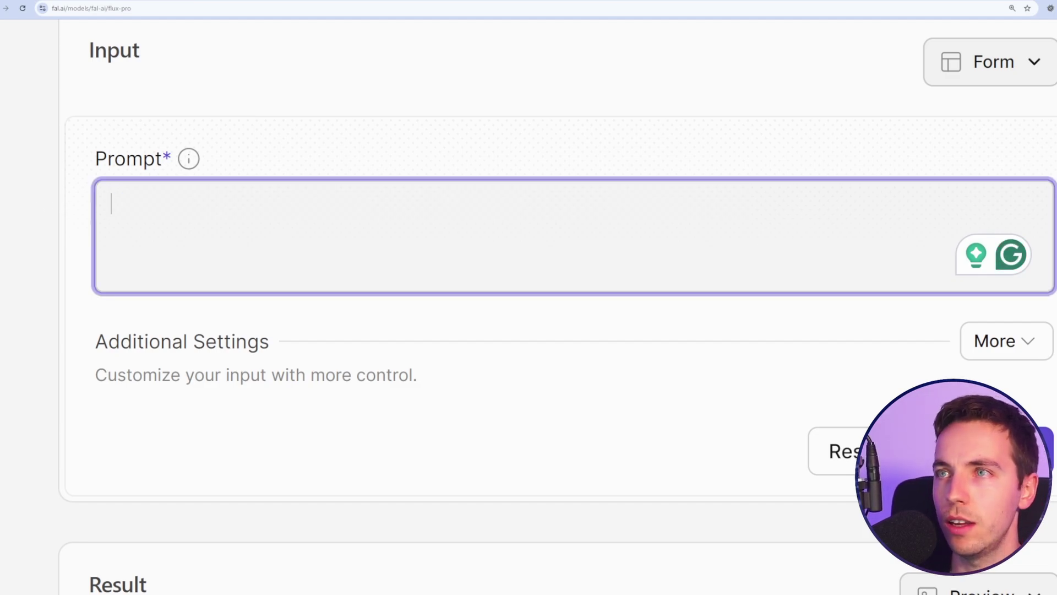
pyautogui.write('per')
pyautogui.press('BackSpace')
pyautogui.press('BackSpace')
pyautogui.press('BackSpace')
pyautogui.write('the ')
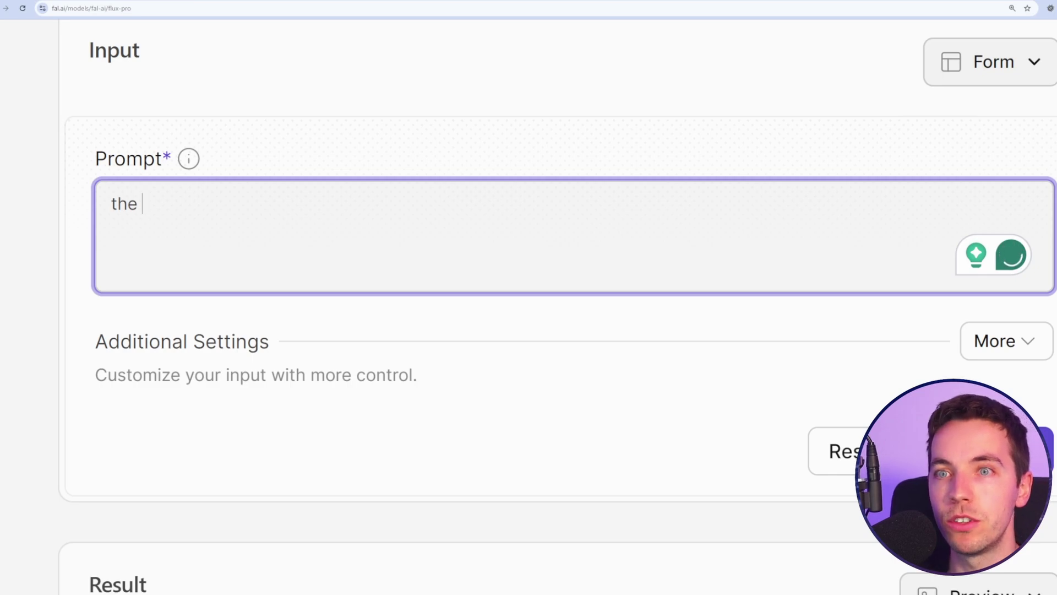
pyautogui.write('perodic table')
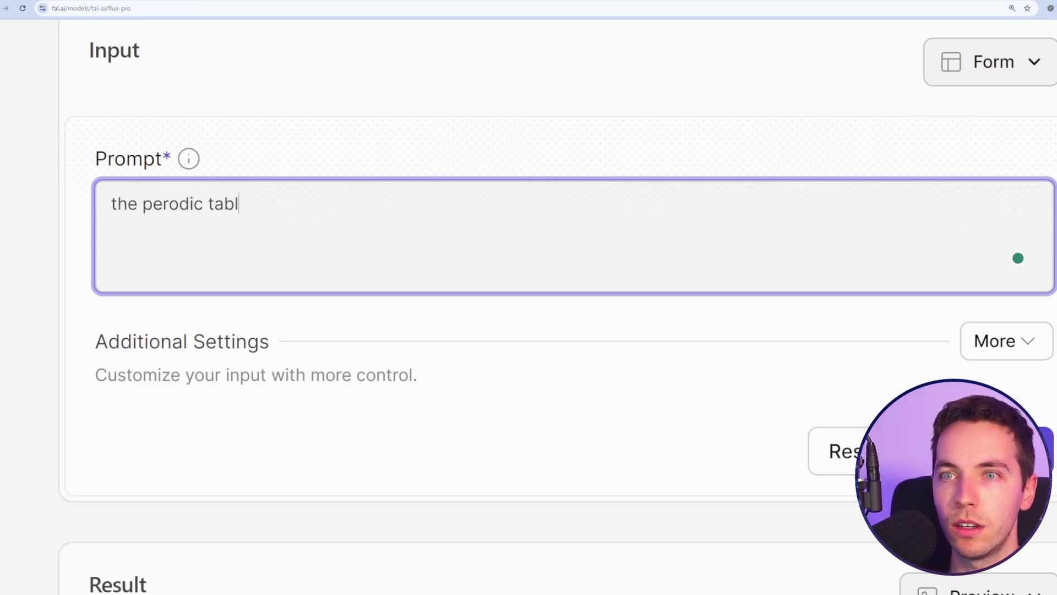
pyautogui.click(164, 204)
pyautogui.write('i')
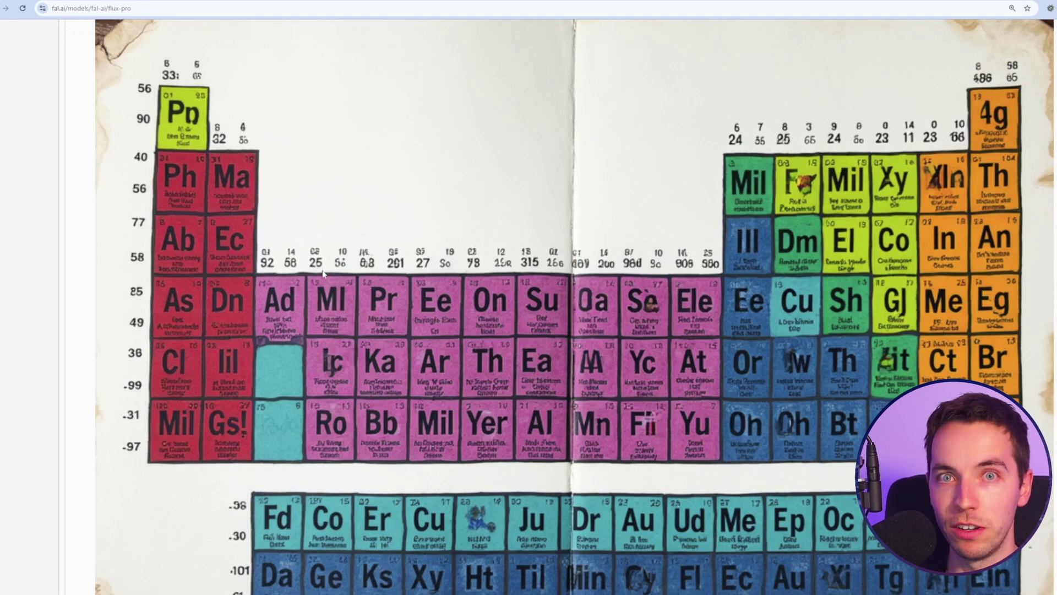
# Delete the periodic table prompt to leave the Prompt box empty.
pyautogui.scroll(12, 431, 244)
pyautogui.moveTo(254, 158); pyautogui.dragTo(1, 127)
pyautogui.press('BackSpace')
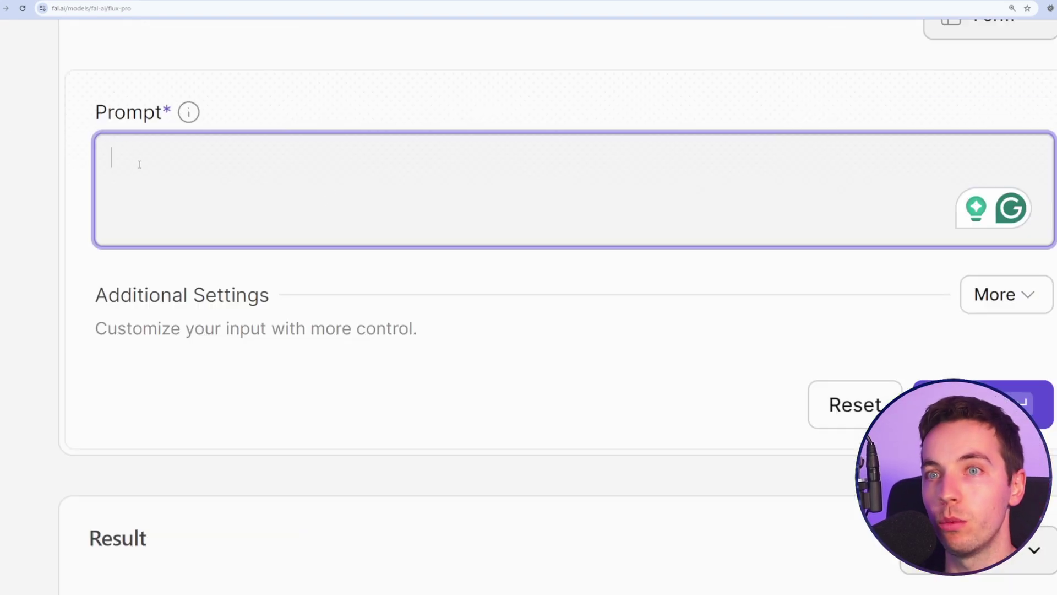
pyautogui.scroll(-5, 128, 231)
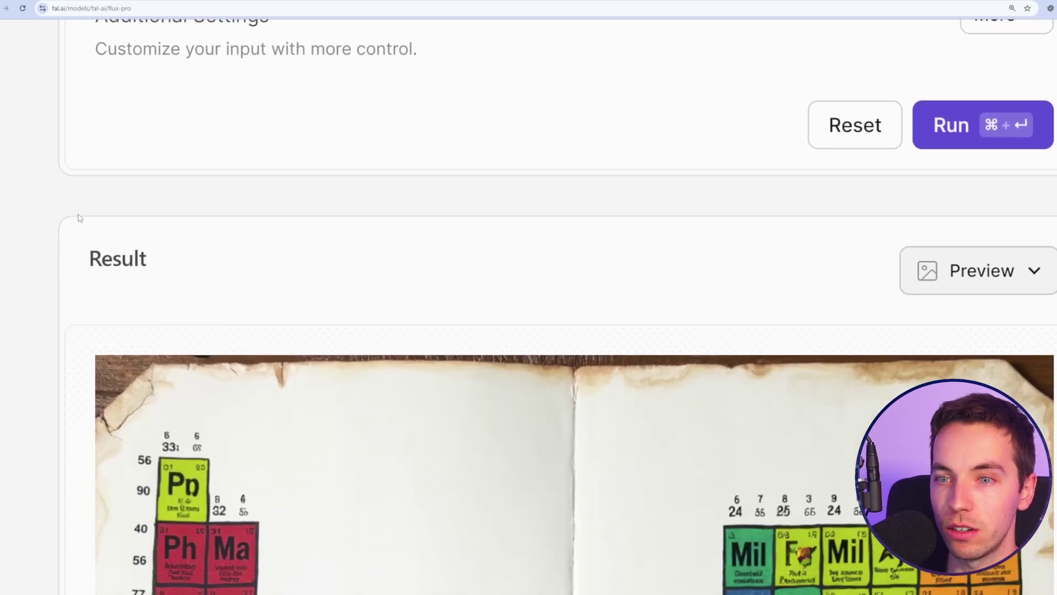
pyautogui.scroll(5, 218, 252)
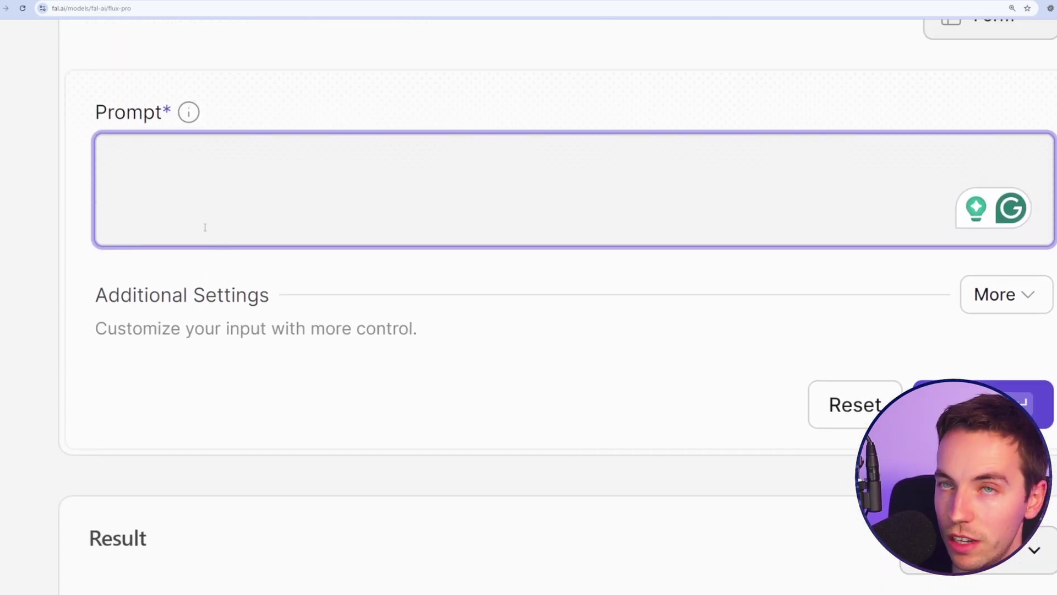
pyautogui.scroll(-1, 240, 216)
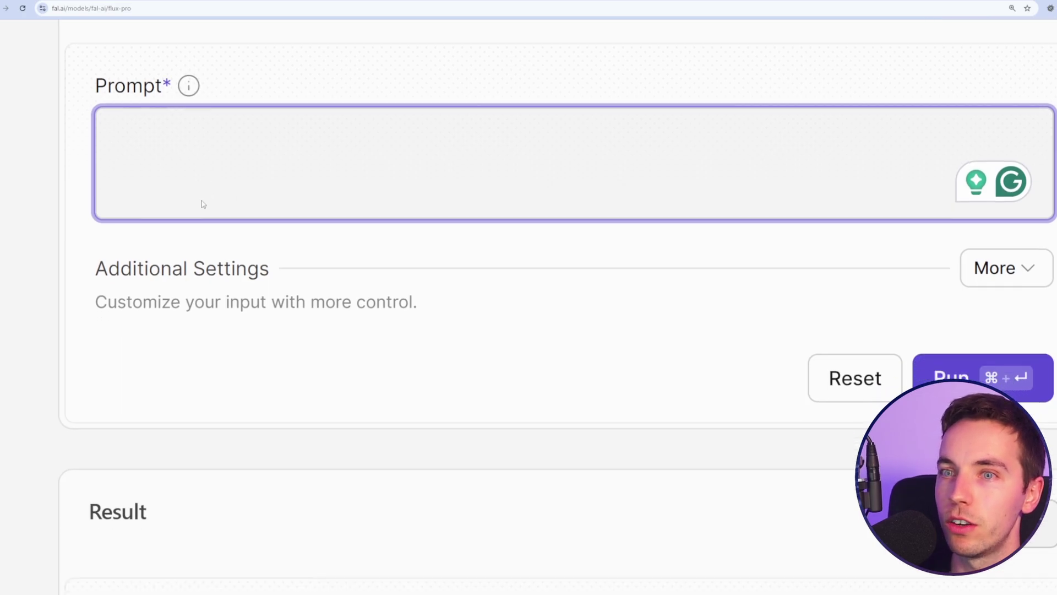
pyautogui.scroll(3, 203, 203)
pyautogui.scroll(-8, 217, 231)
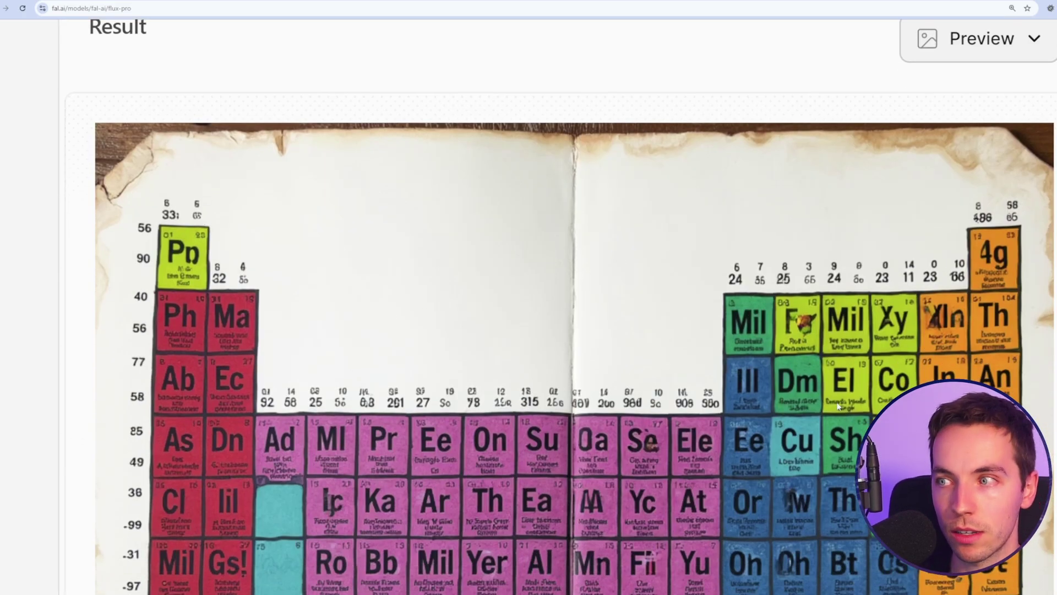
pyautogui.scroll(-2, 765, 391)
pyautogui.scroll(10, 766, 392)
# Paste the celebrity photo prompt, append 'all holding their hands up.' and run it.
pyautogui.click(455, 337)
pyautogui.write('A photo of Dwayne Johnson, Justin Bieber, Taylor Swift')
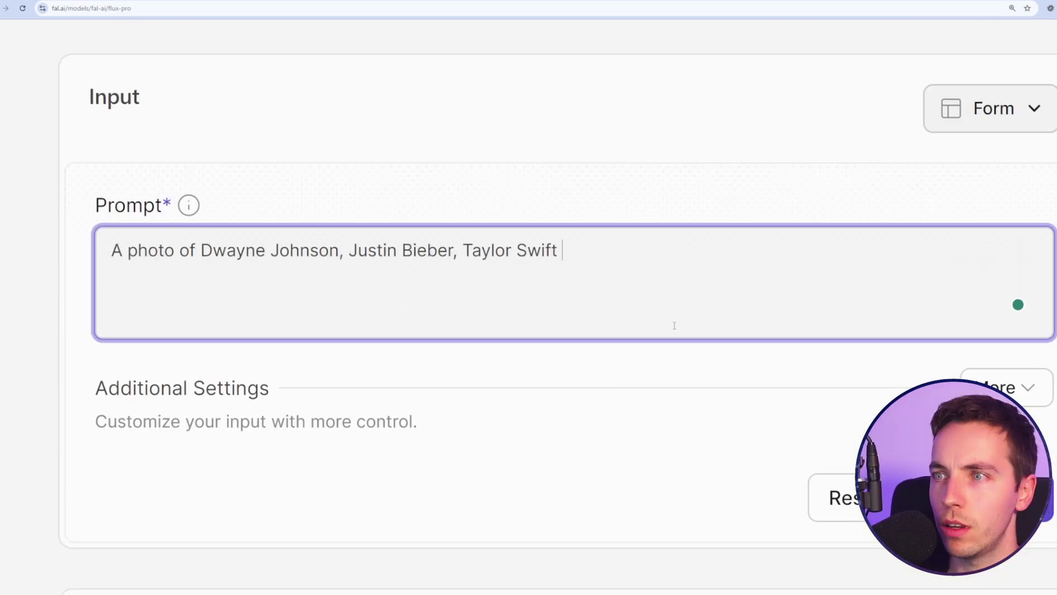
pyautogui.write('all')
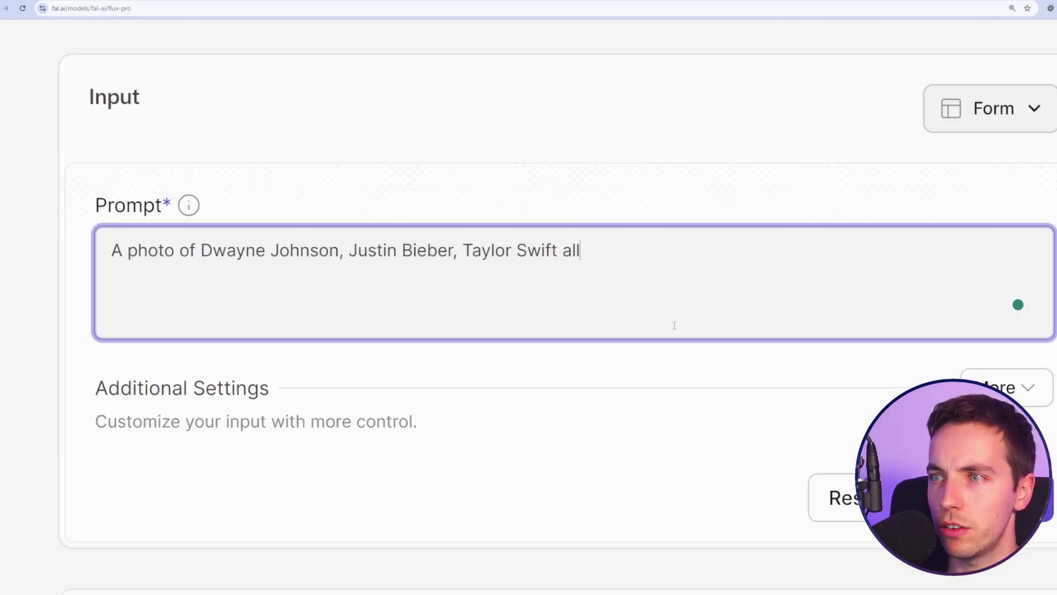
pyautogui.write(' holding their hands up.')
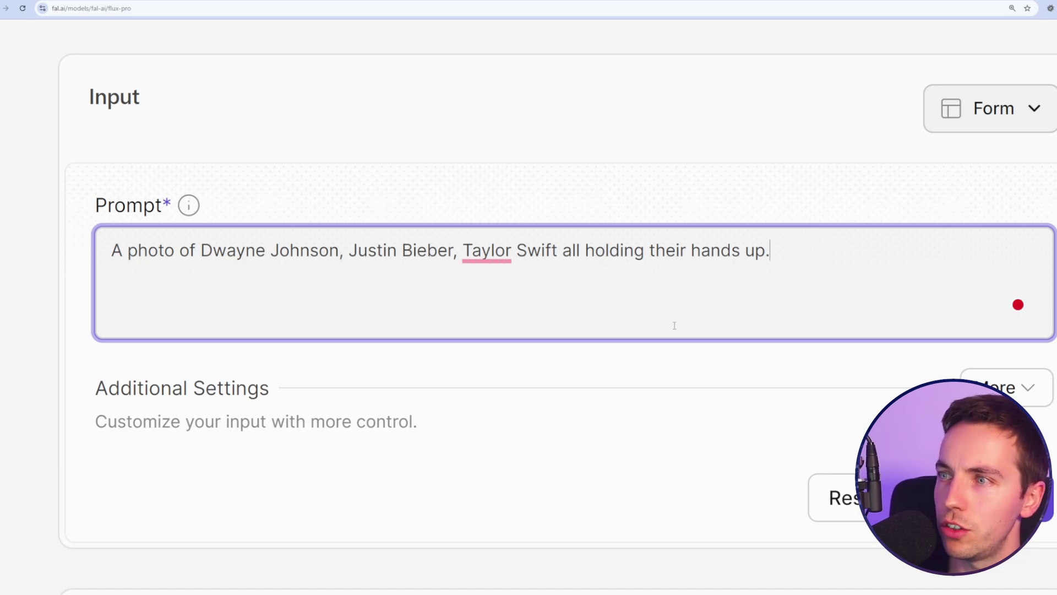
pyautogui.hotkey('ctrl', 'Return')
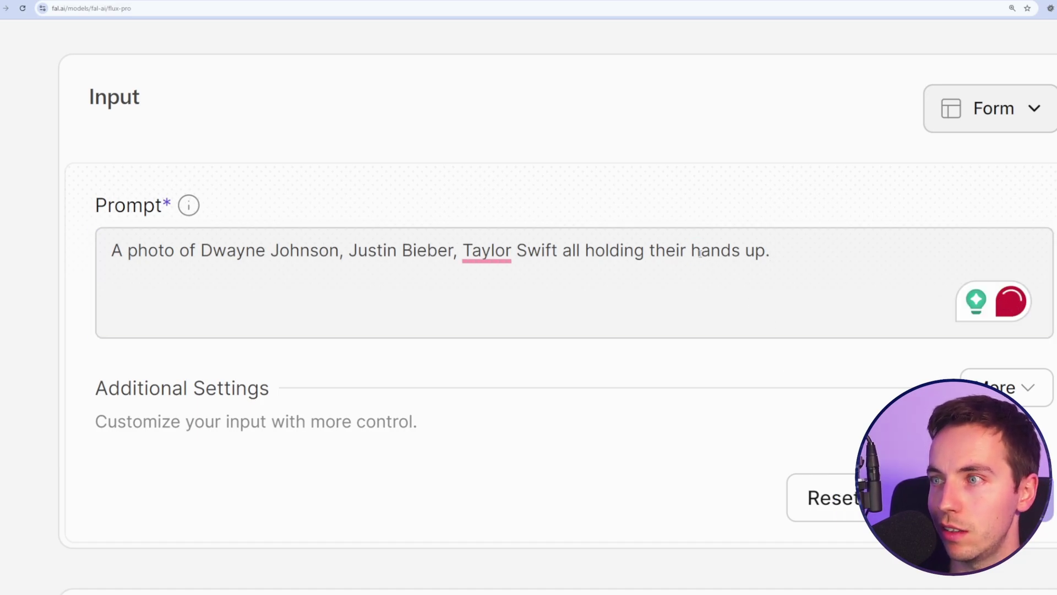
# Regenerate the celebrity image from the same prompt and view the result.
pyautogui.moveTo(693, 251); pyautogui.dragTo(778, 250)
pyautogui.click(792, 250)
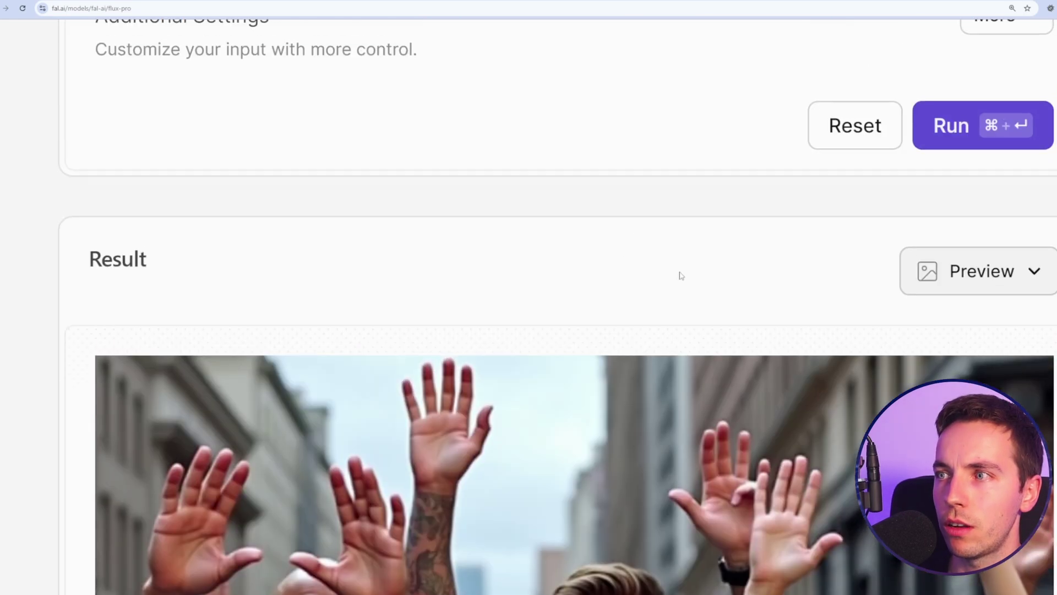
pyautogui.scroll(4, 681, 276)
pyautogui.hotkey('ctrl', 'Return')
pyautogui.scroll(-8, 337, 283)
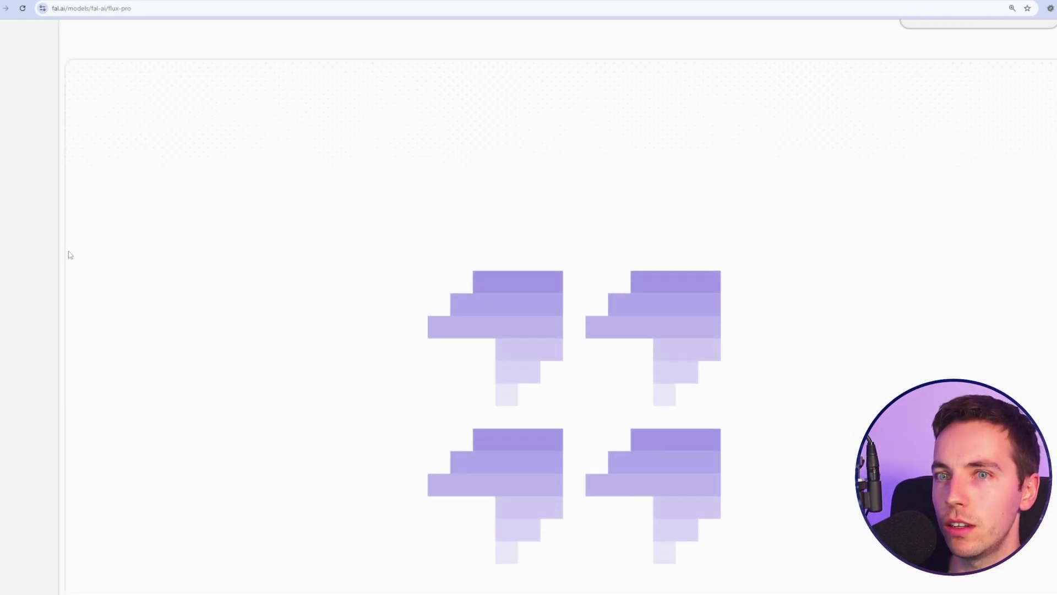
pyautogui.scroll(-1, 70, 254)
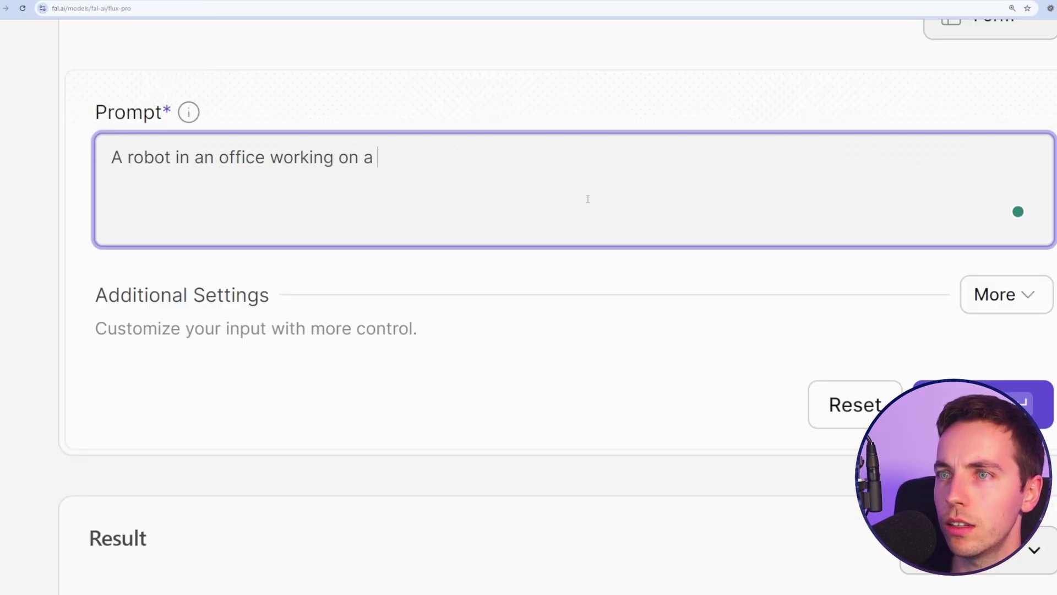
# Run the completed prompt 'A robot in an office working on a spreadsheet.' and view the result.
pyautogui.write('spreadsheet.')
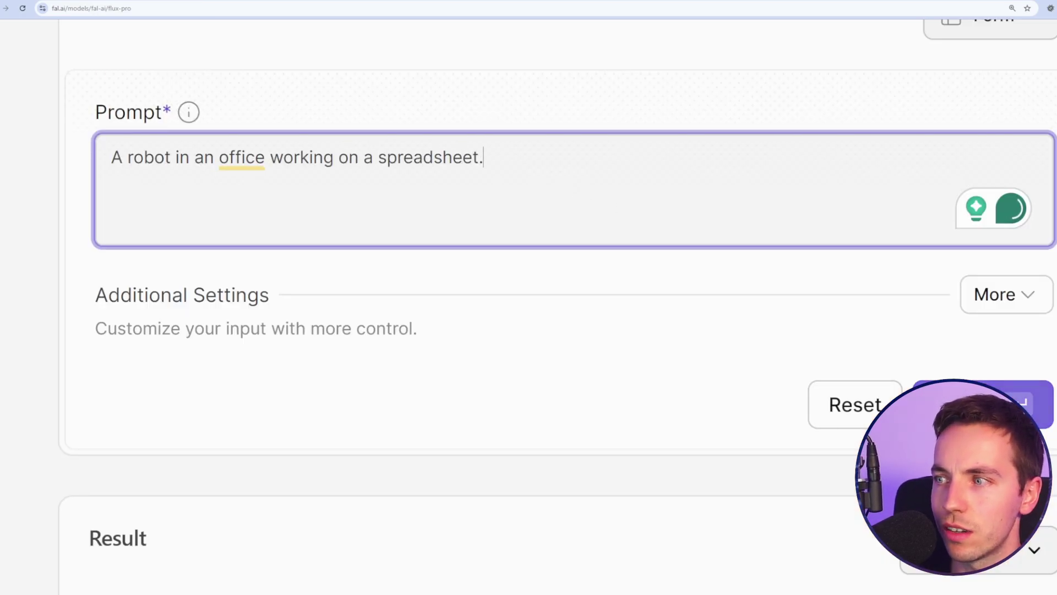
pyautogui.hotkey('ctrl', 'Return')
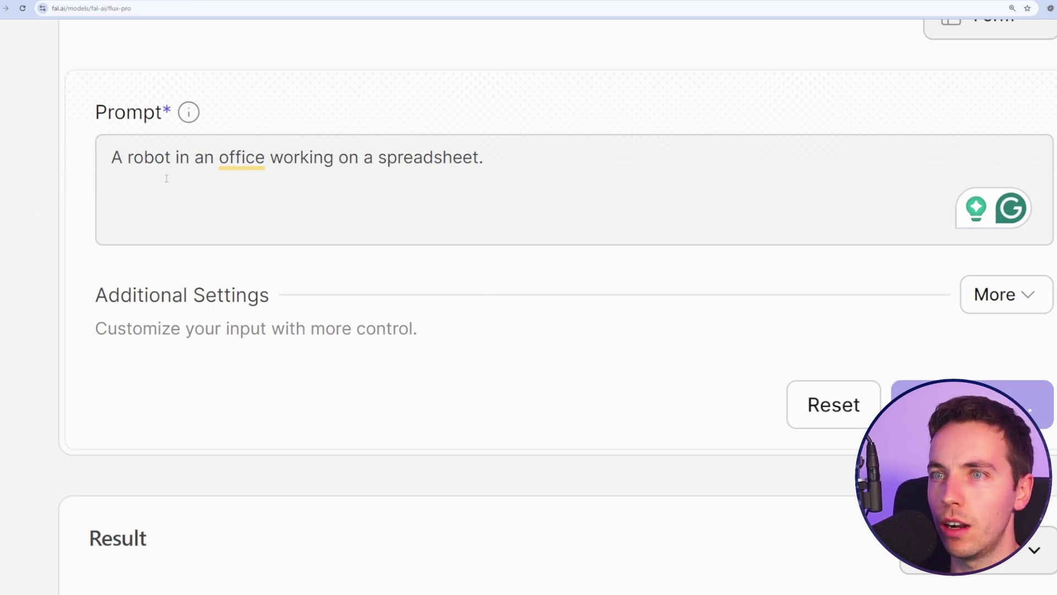
pyautogui.scroll(-8, 33, 160)
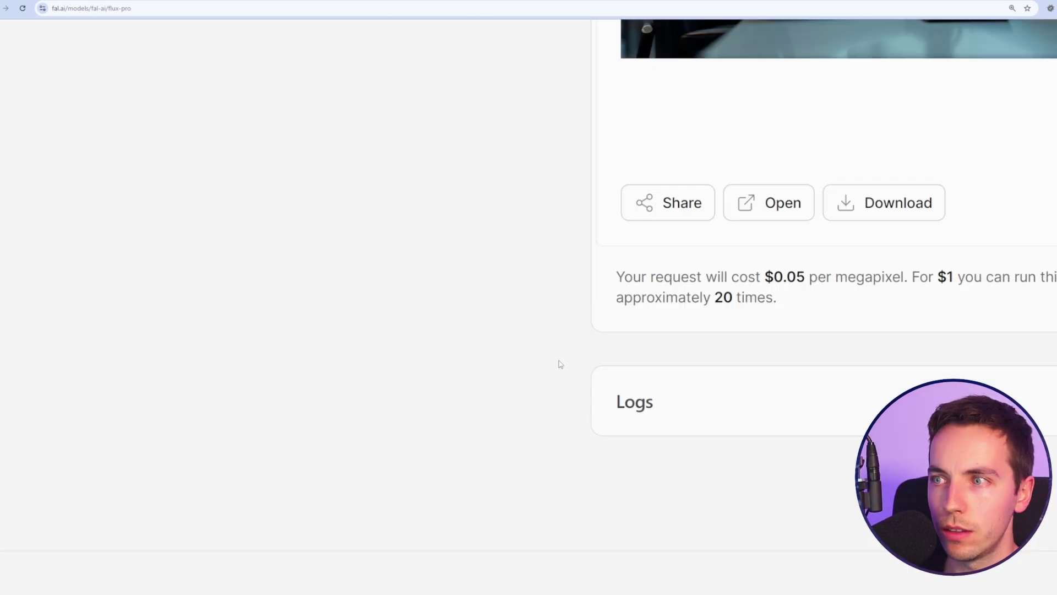
# Scroll back up to the top of the FLUX.1 [pro] page.
pyautogui.scroll(1, 526, 342)
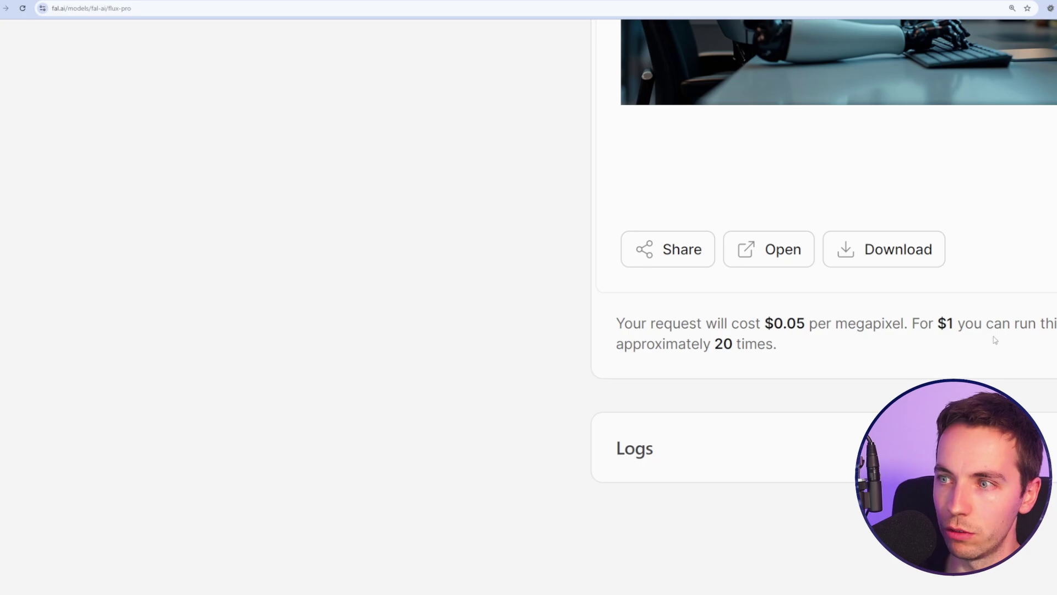
pyautogui.scroll(2, 795, 359)
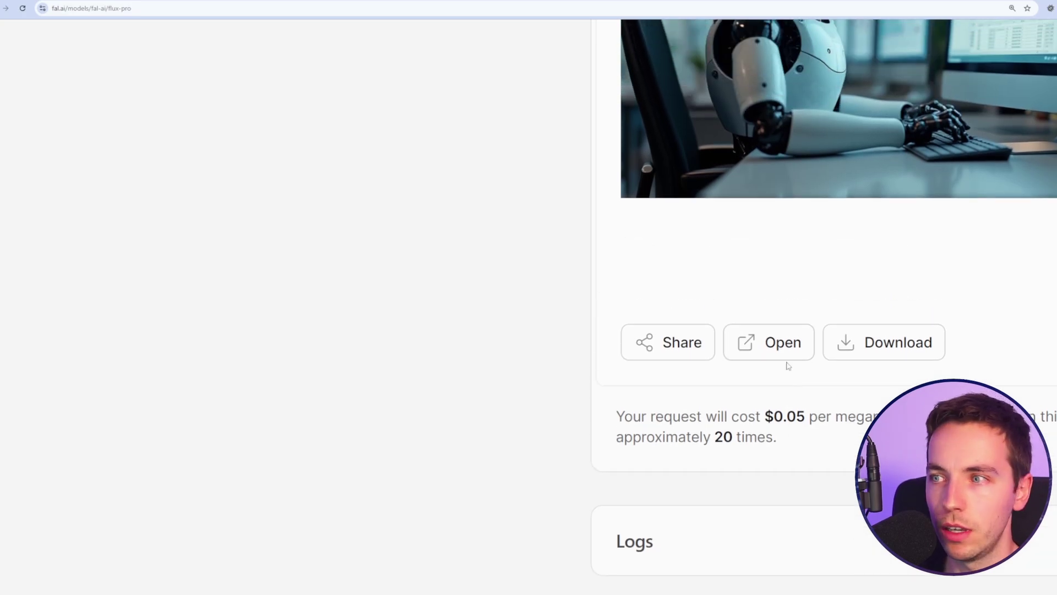
pyautogui.scroll(14, 736, 421)
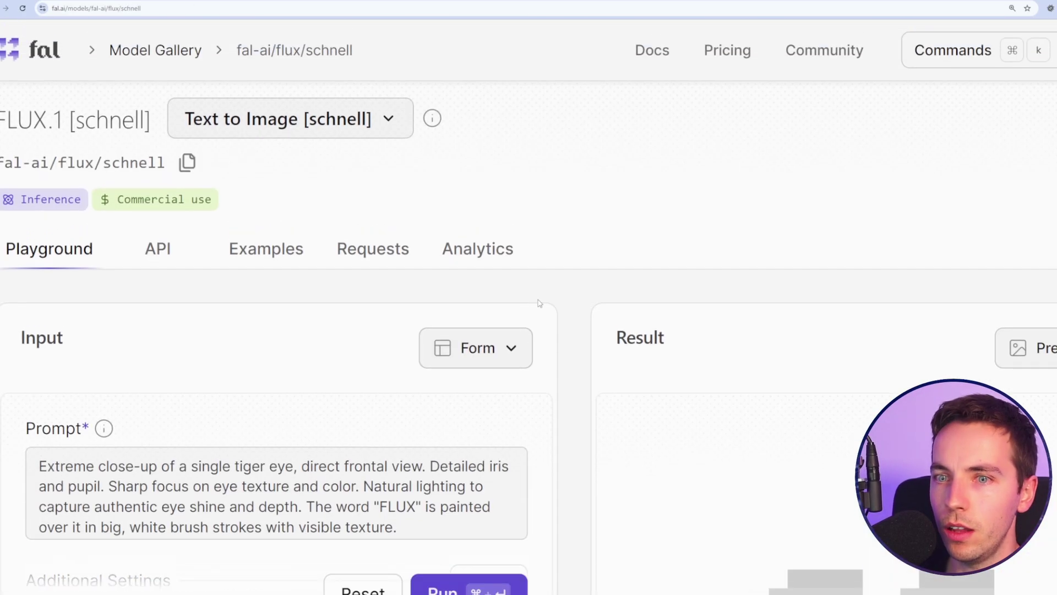
# Run FLUX.1 [schnell] on its sample tiger-eye prompt.
pyautogui.scroll(-2, 319, 66)
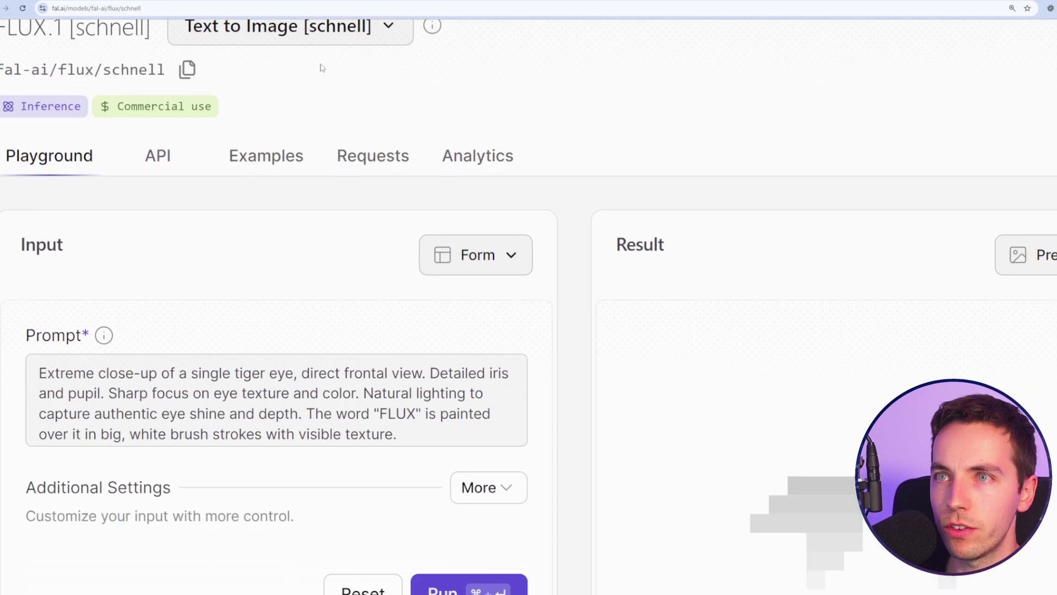
pyautogui.scroll(1, 362, 174)
pyautogui.scroll(-15, 366, 132)
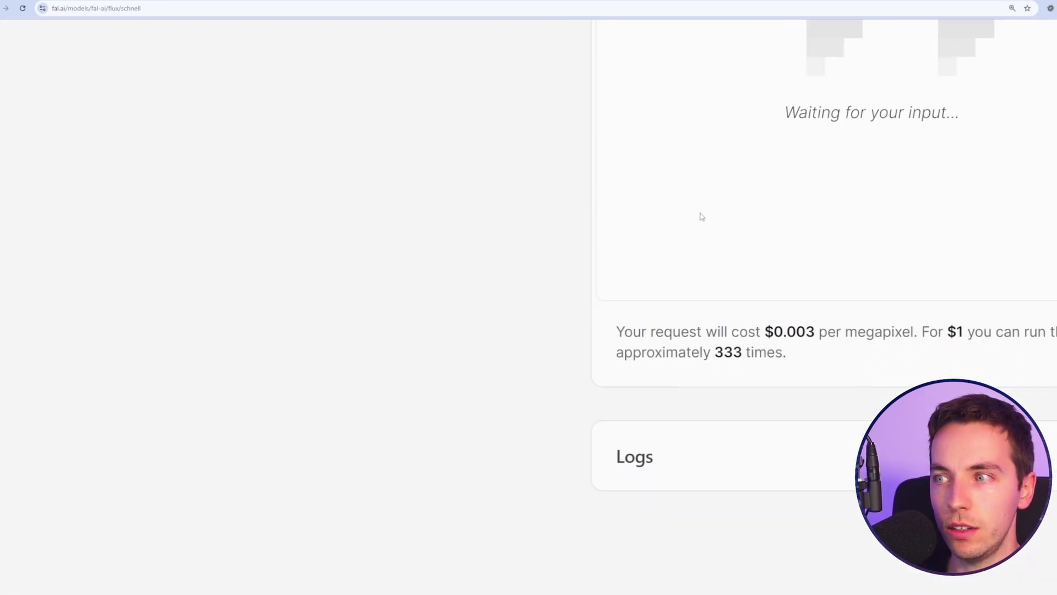
pyautogui.scroll(1, 763, 223)
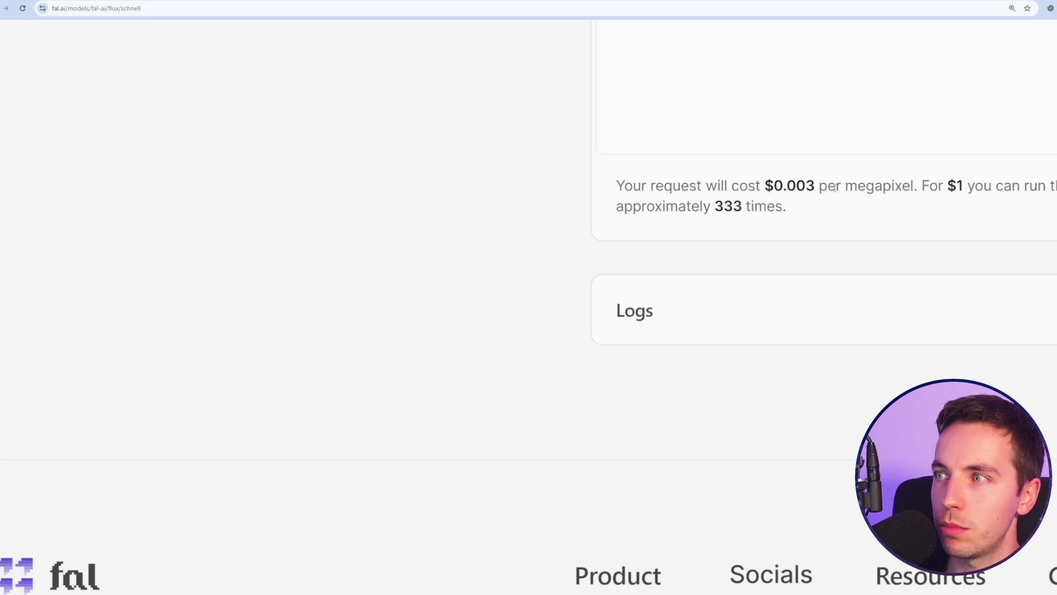
pyautogui.scroll(15, 831, 229)
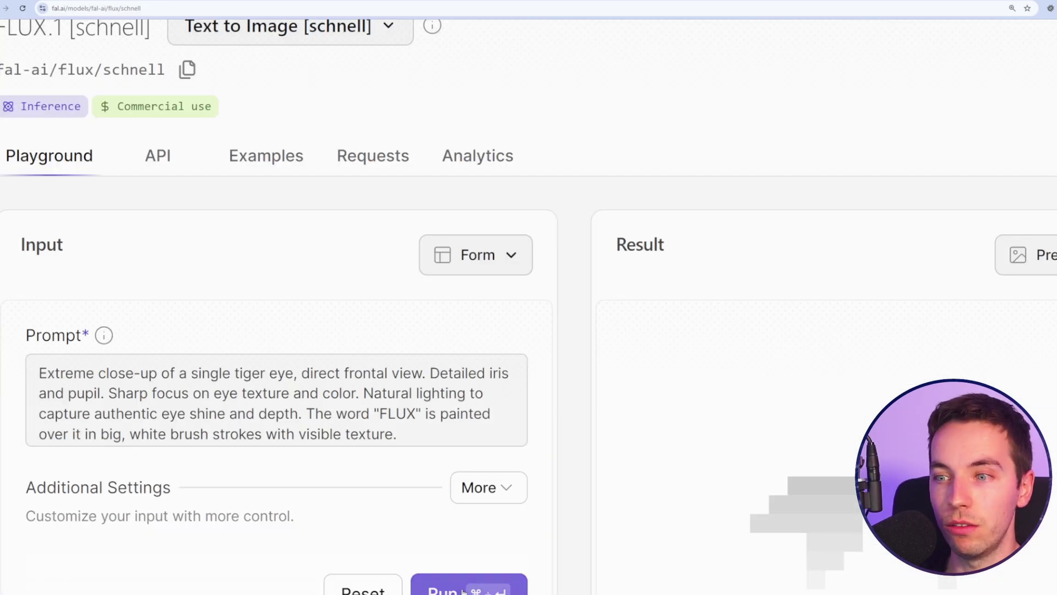
pyautogui.click(484, 582)
# Inspect the tiger-eye result and cost up close, then run schnell again.
pyautogui.scroll(-3, 559, 389)
pyautogui.hotkey('ctrl', '+')
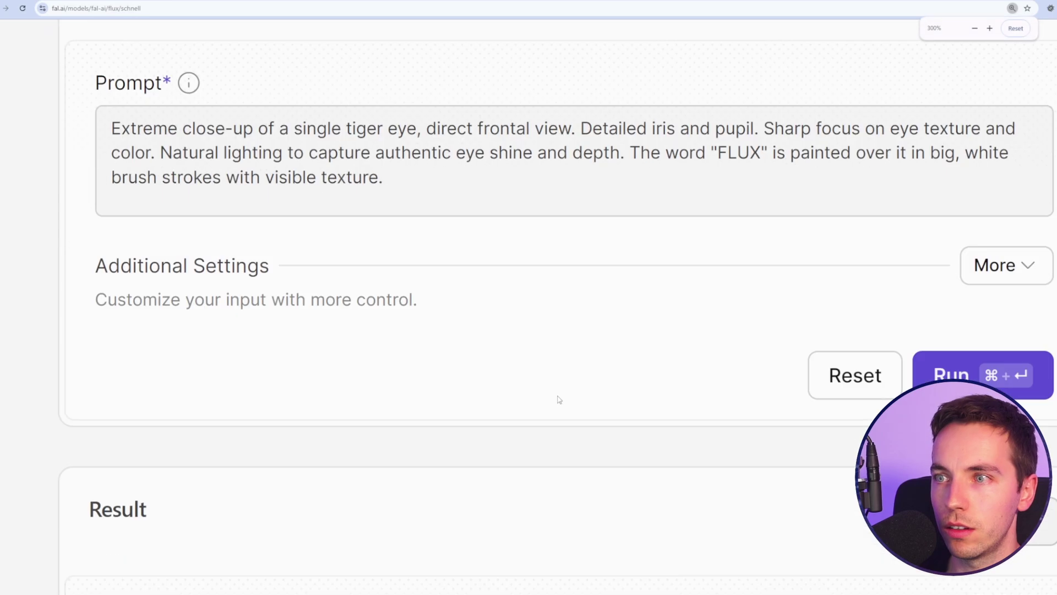
pyautogui.scroll(-6, 557, 401)
pyautogui.hotkey('ctrl', '-')
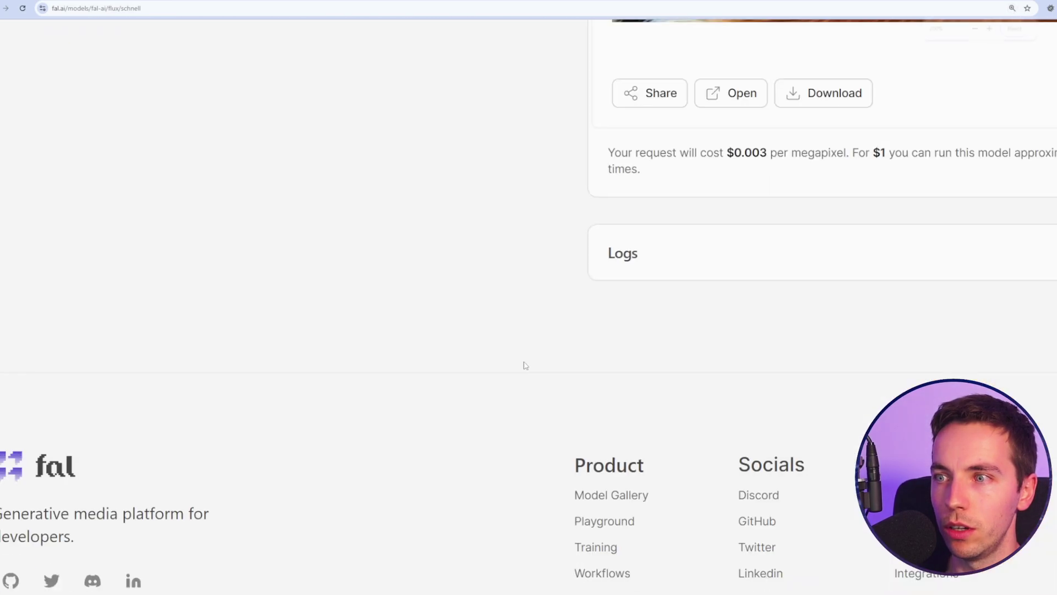
pyautogui.scroll(10, 553, 422)
pyautogui.click(481, 341)
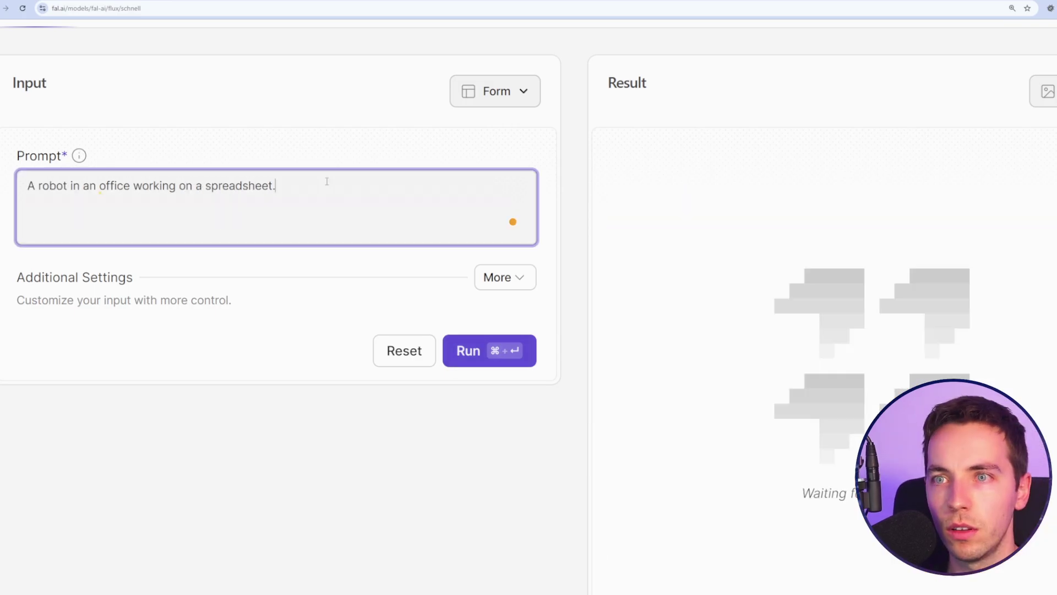
# Generate and regenerate the robot-in-an-office image with schnell, inspecting it magnified.
pyautogui.click(474, 352)
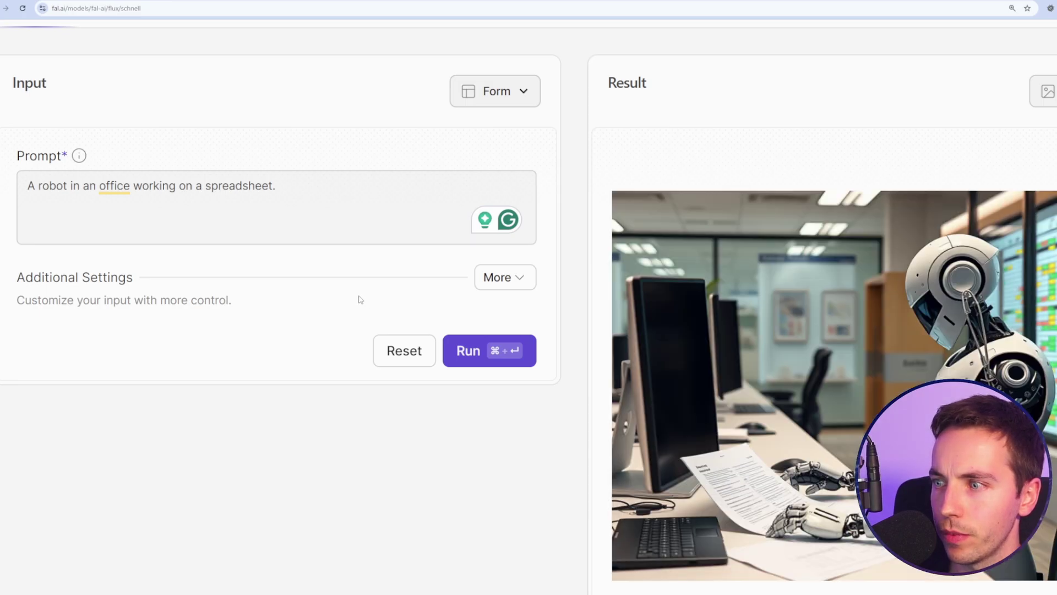
pyautogui.click(451, 342)
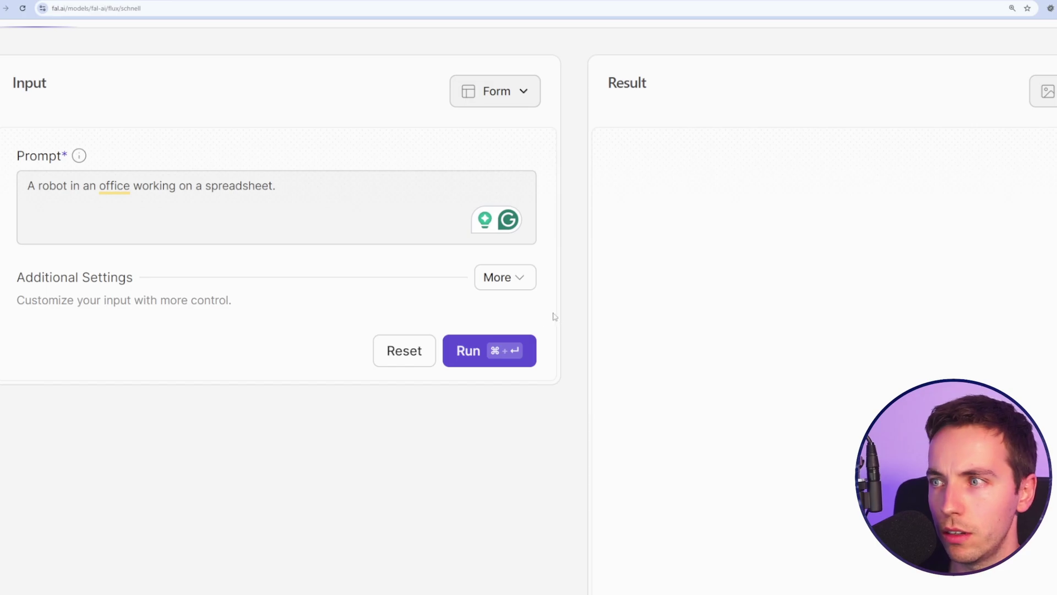
pyautogui.hotkey('ctrl', '+')
pyautogui.hotkey('ctrl', '+')
pyautogui.scroll(-5, 528, 309)
pyautogui.scroll(-4, 522, 304)
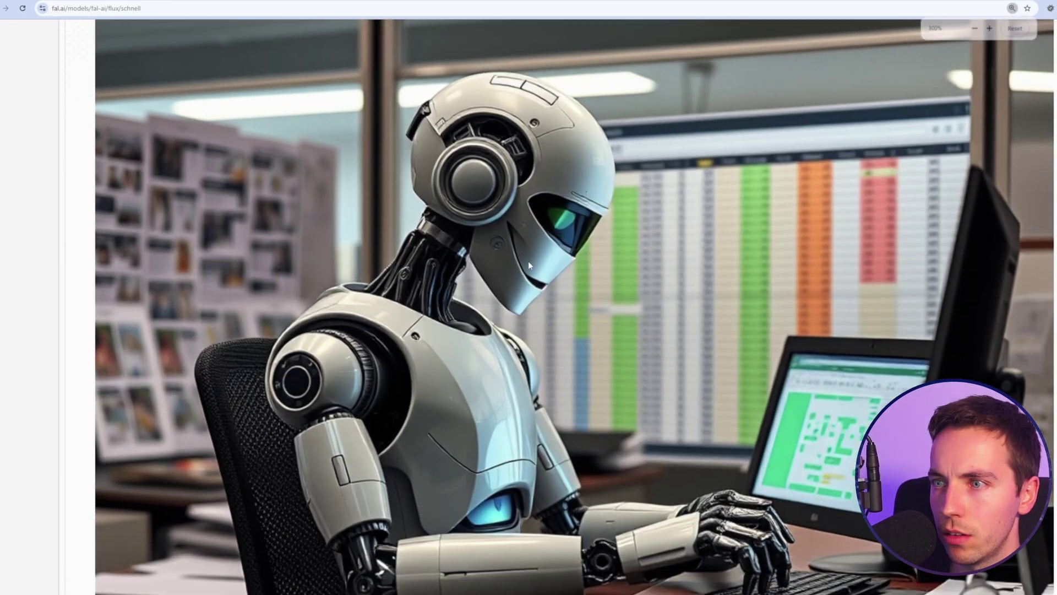
pyautogui.scroll(1, 650, 282)
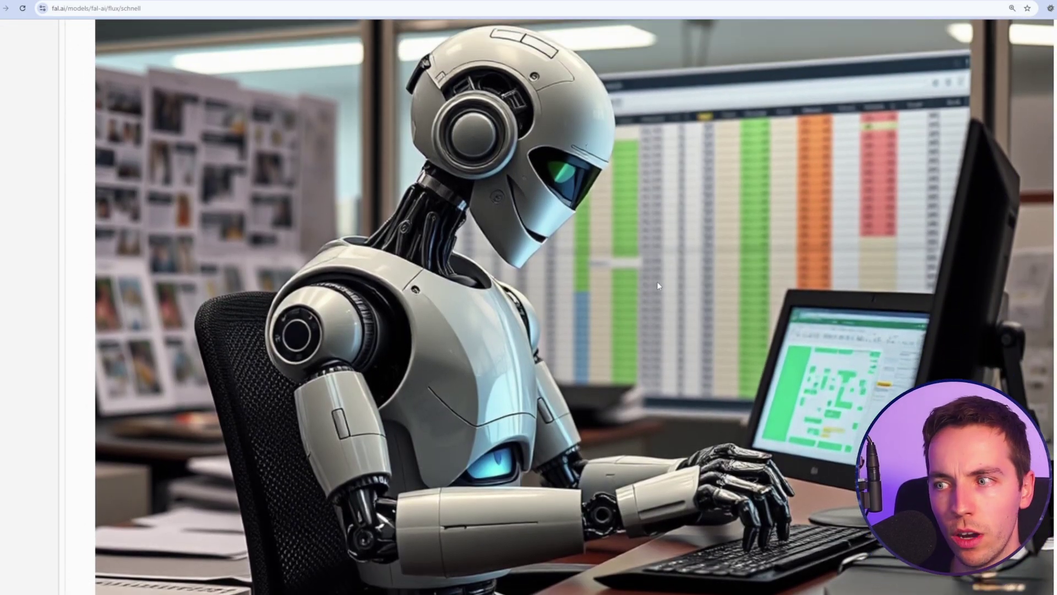
pyautogui.hotkey('ctrl', '-')
pyautogui.hotkey('ctrl', '-')
pyautogui.scroll(10, 611, 286)
# Generate one more robot image, review it, and return to the prompt box.
pyautogui.click(496, 440)
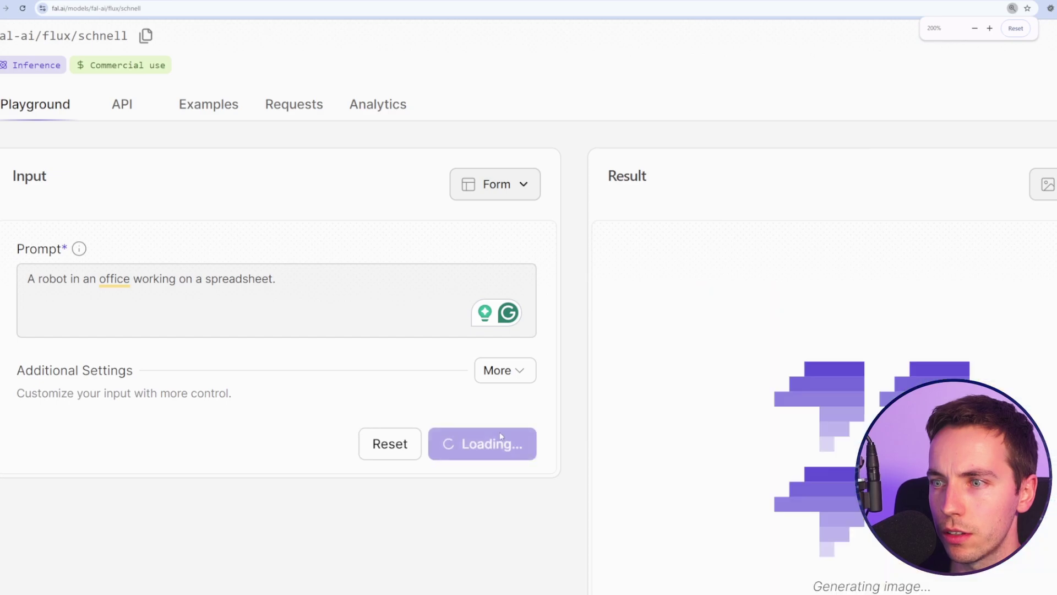
pyautogui.hotkey('ctrl', '+')
pyautogui.hotkey('ctrl', '+')
pyautogui.scroll(-5, 540, 323)
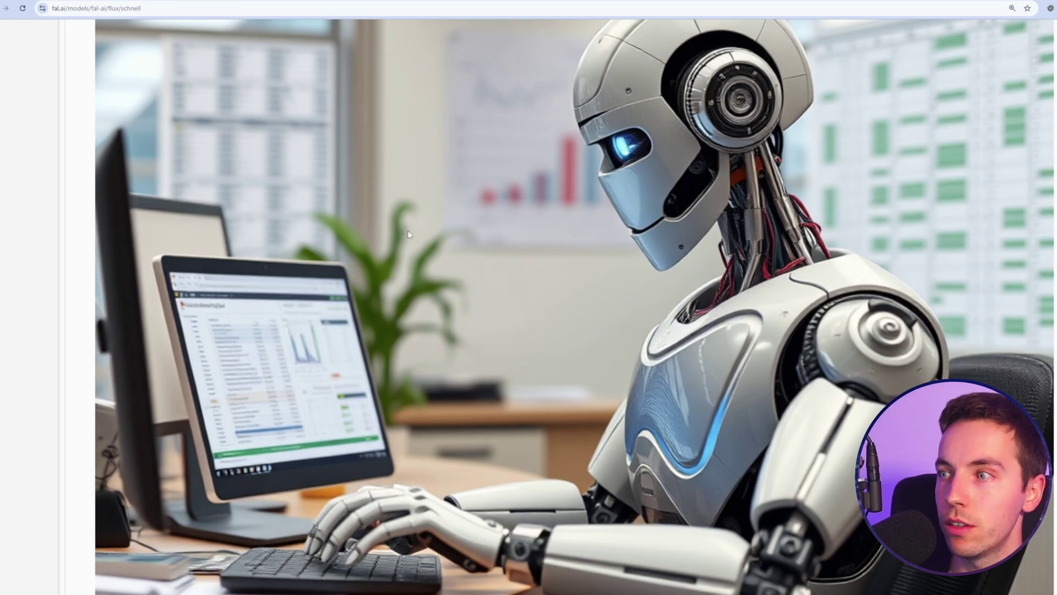
pyautogui.hotkey('ctrl', '-')
pyautogui.hotkey('ctrl', '-')
pyautogui.hotkey('ctrl', '-')
pyautogui.scroll(5, 394, 251)
pyautogui.scroll(5, 276, 335)
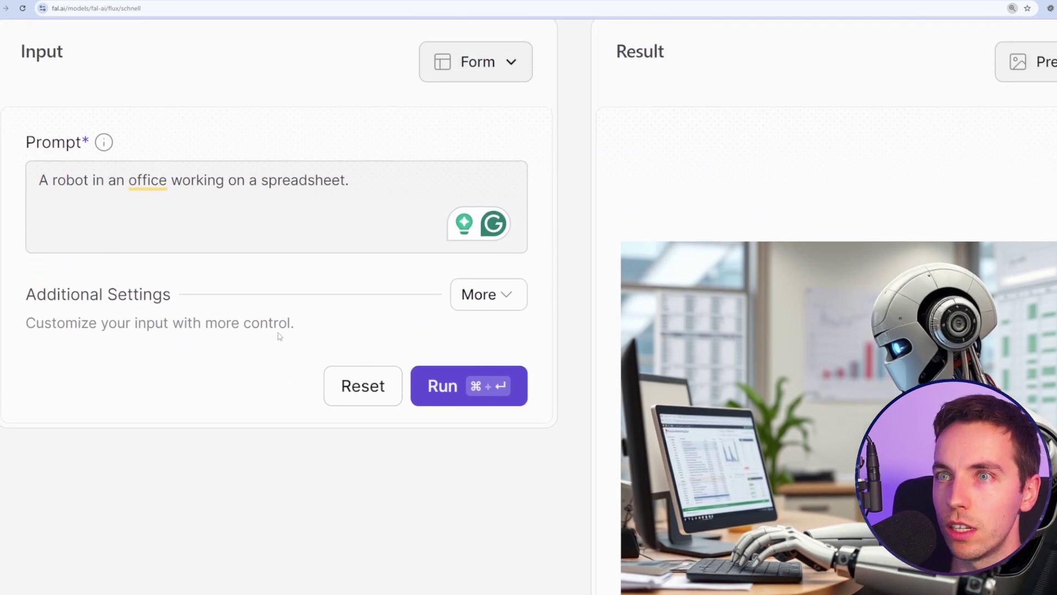
pyautogui.click(352, 347)
# Replace the prompt with 'a 30 year old man drinking outside a bar in dublin' and generate it.
pyautogui.hotkey('ctrl', 'a')
pyautogui.write('a 30 year old man drinking outside a bar in dublin')
pyautogui.scroll(-3, 382, 351)
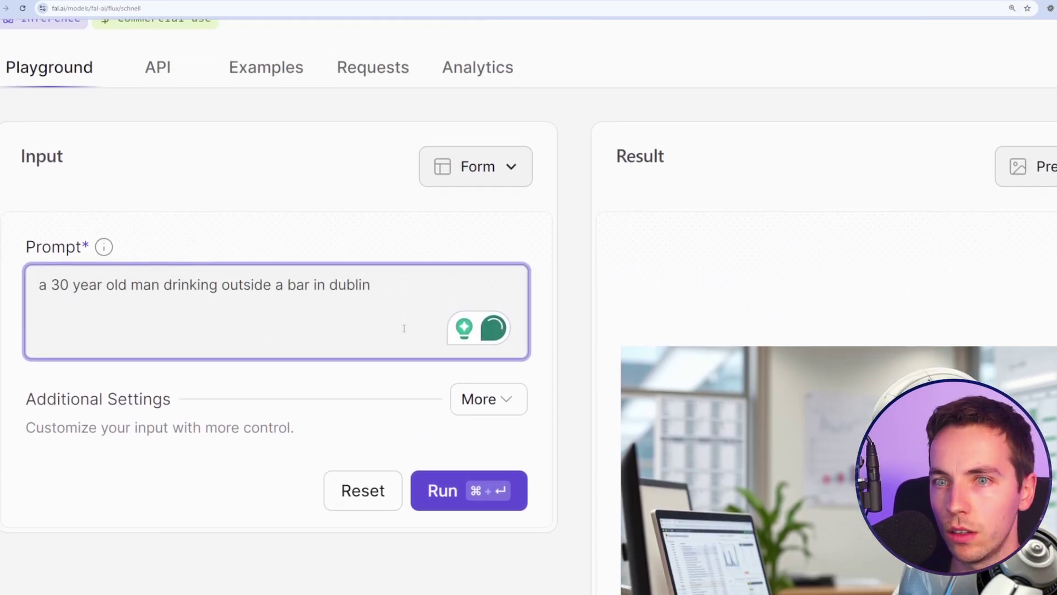
pyautogui.click(463, 429)
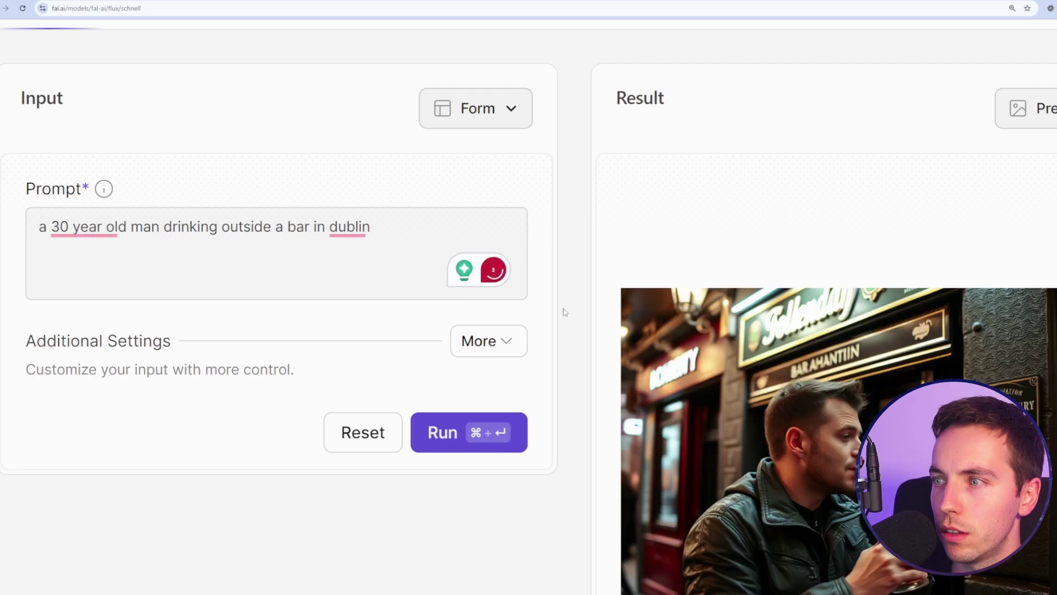
pyautogui.hotkey('ctrl', '+')
pyautogui.hotkey('ctrl', '+')
pyautogui.scroll(-5, 550, 309)
pyautogui.scroll(-6, 530, 265)
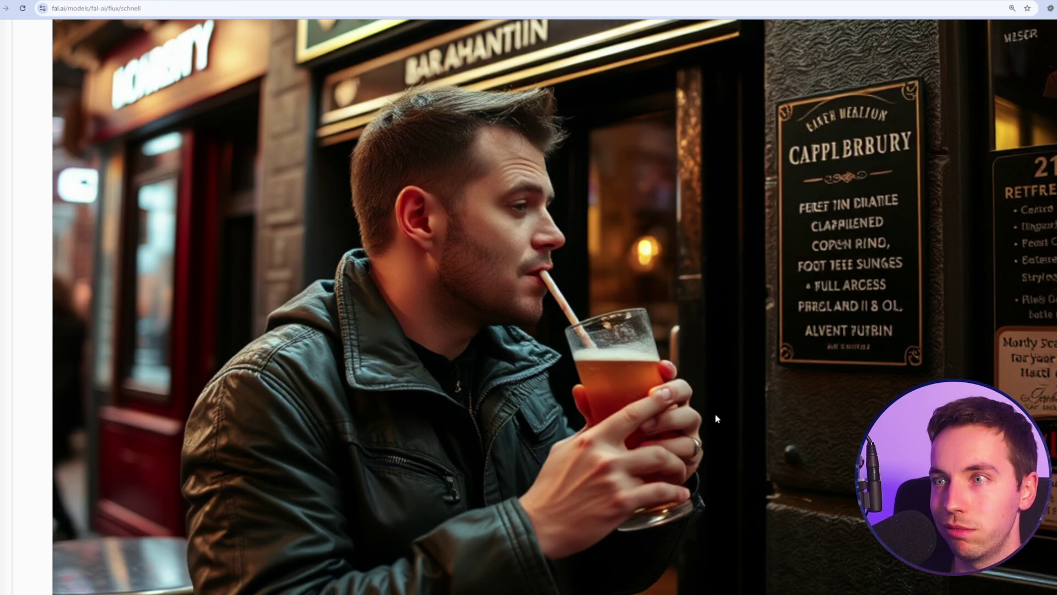
pyautogui.scroll(10, 716, 415)
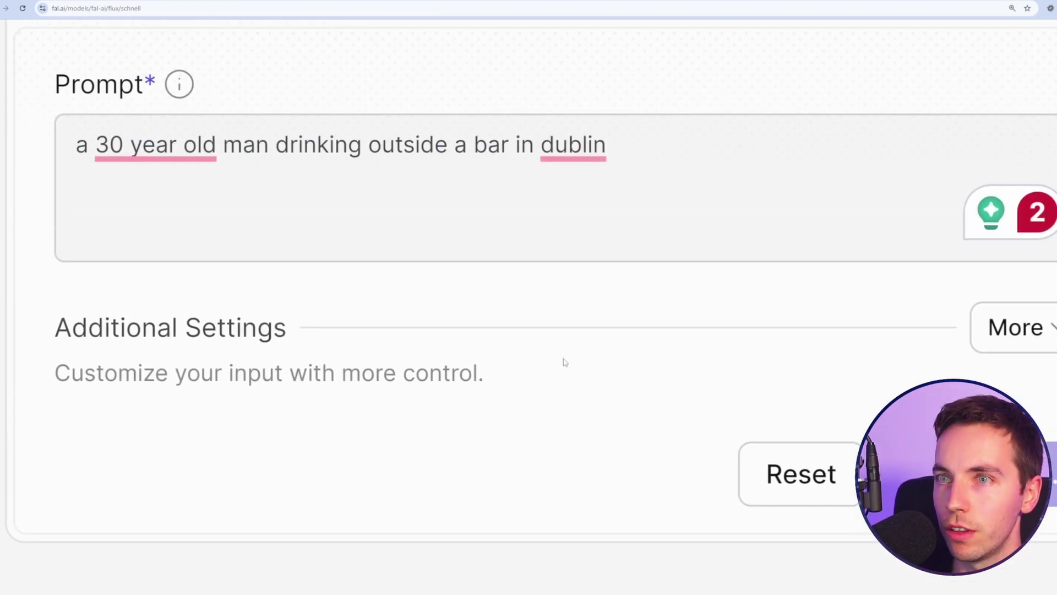
# Regenerate the Dublin bar image with Ctrl+Enter and scroll through the new result.
pyautogui.hotkey('ctrl', 'Return')
pyautogui.scroll(-10, 880, 233)
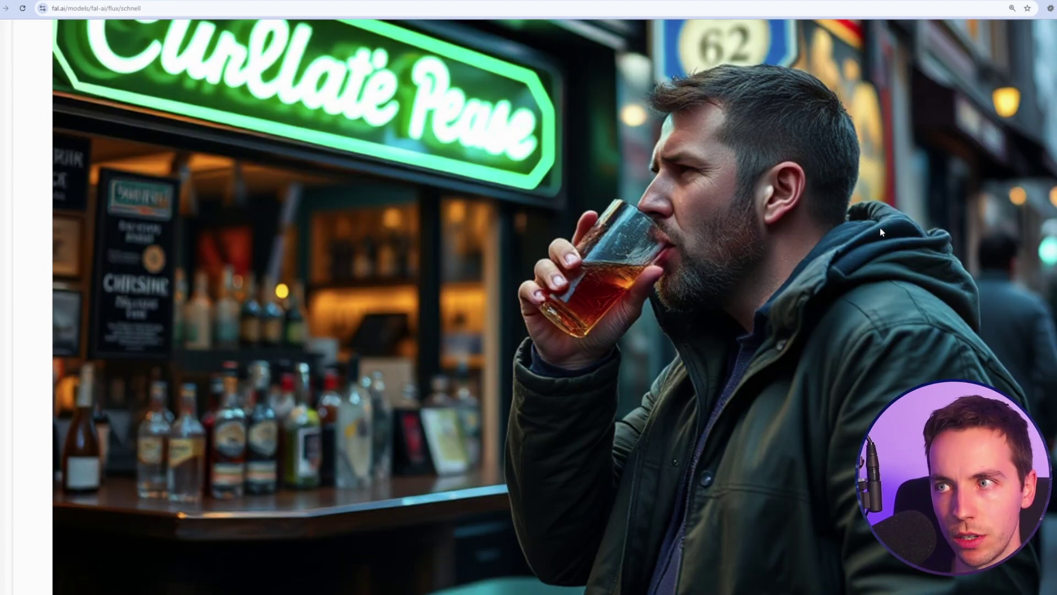
pyautogui.scroll(10, 335, 361)
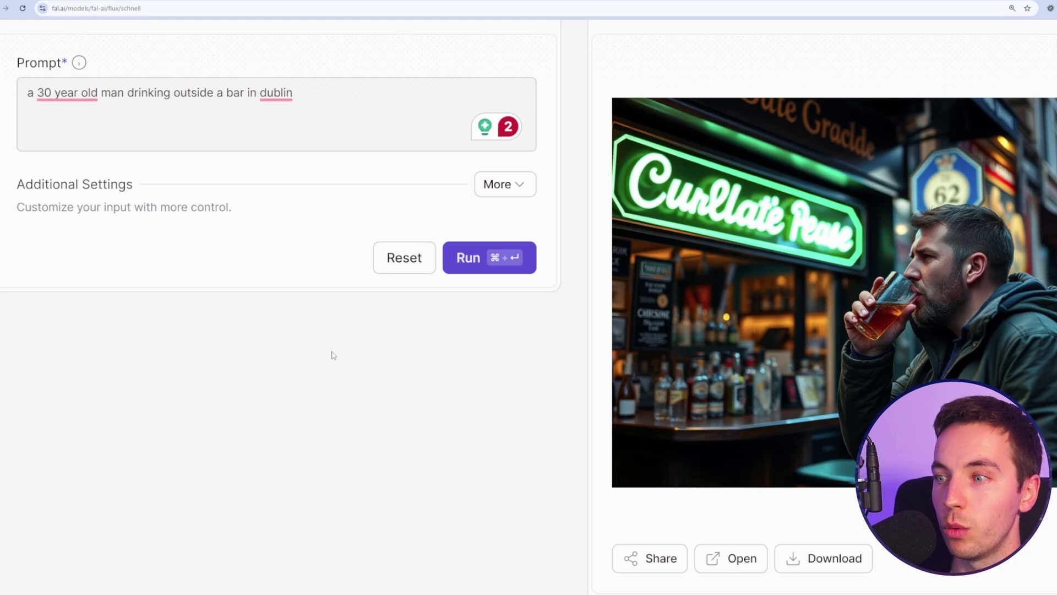
pyautogui.scroll(3, 339, 357)
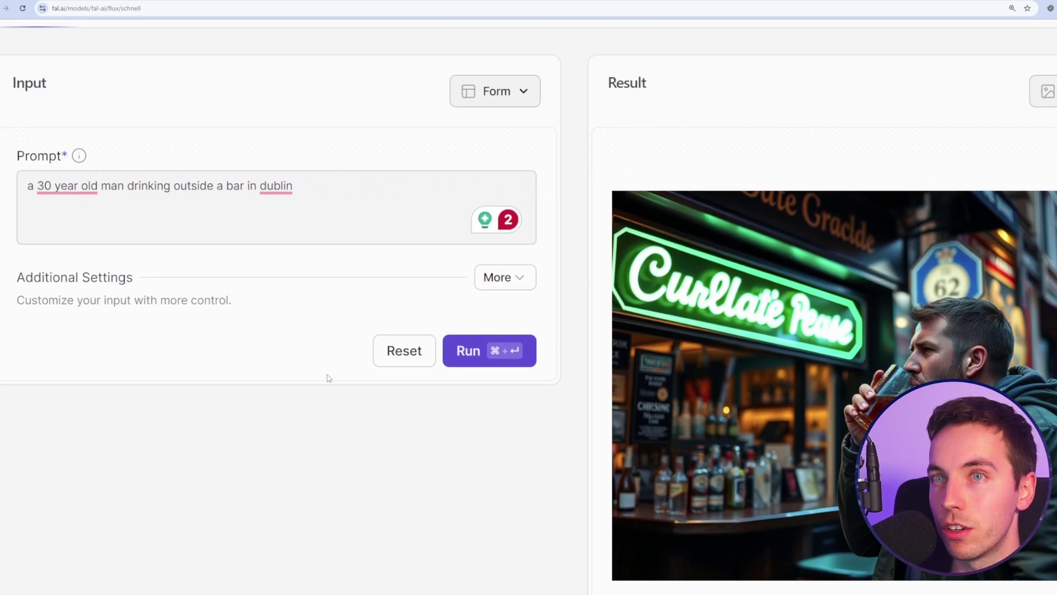
pyautogui.scroll(-3, 301, 392)
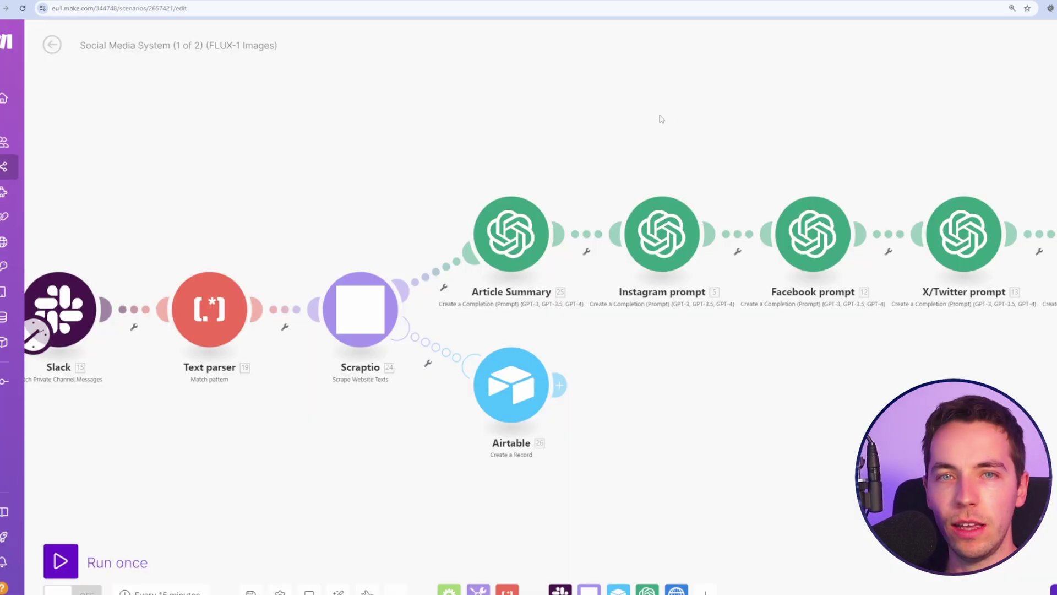
# Pan the Social Media System canvas across the LinkedIn, HTTP and Airtable module chain.
pyautogui.moveTo(542, 144); pyautogui.dragTo(603, 113)
pyautogui.scroll(-1, 675, 111)
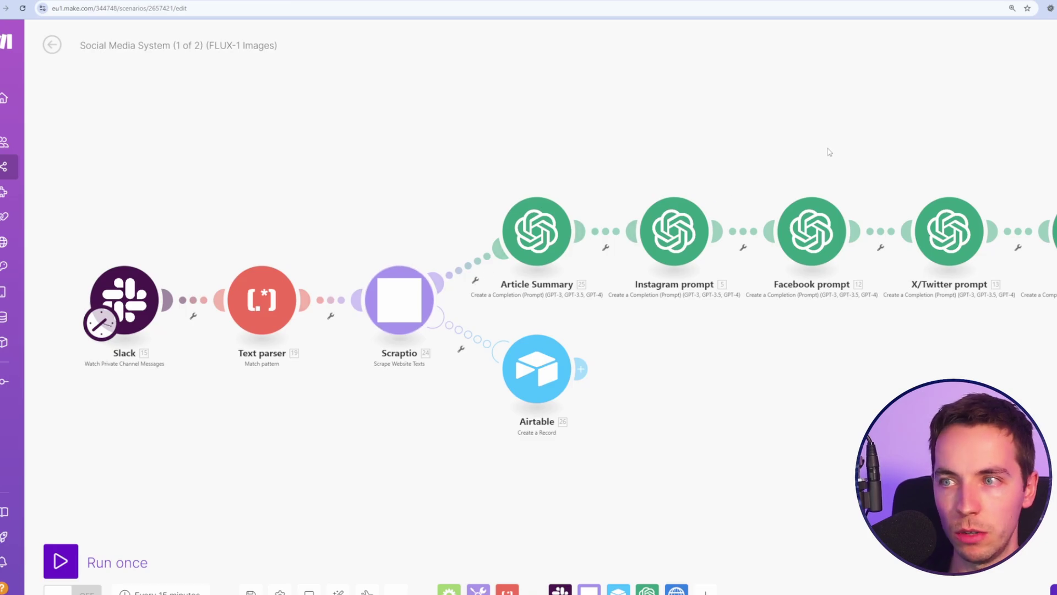
pyautogui.moveTo(830, 151); pyautogui.dragTo(482, 143)
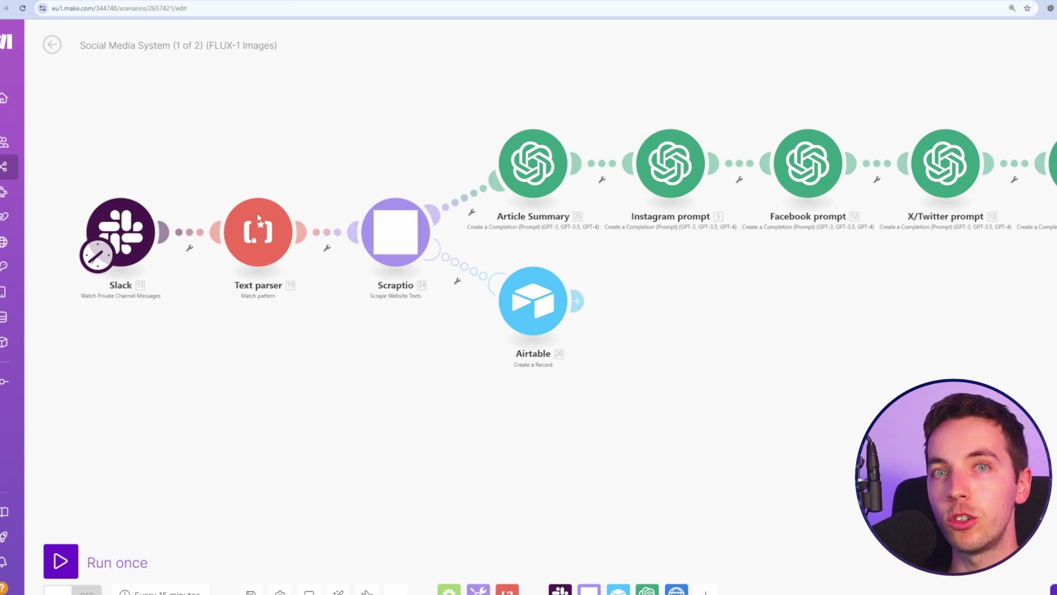
pyautogui.moveTo(670, 130); pyautogui.dragTo(359, 116)
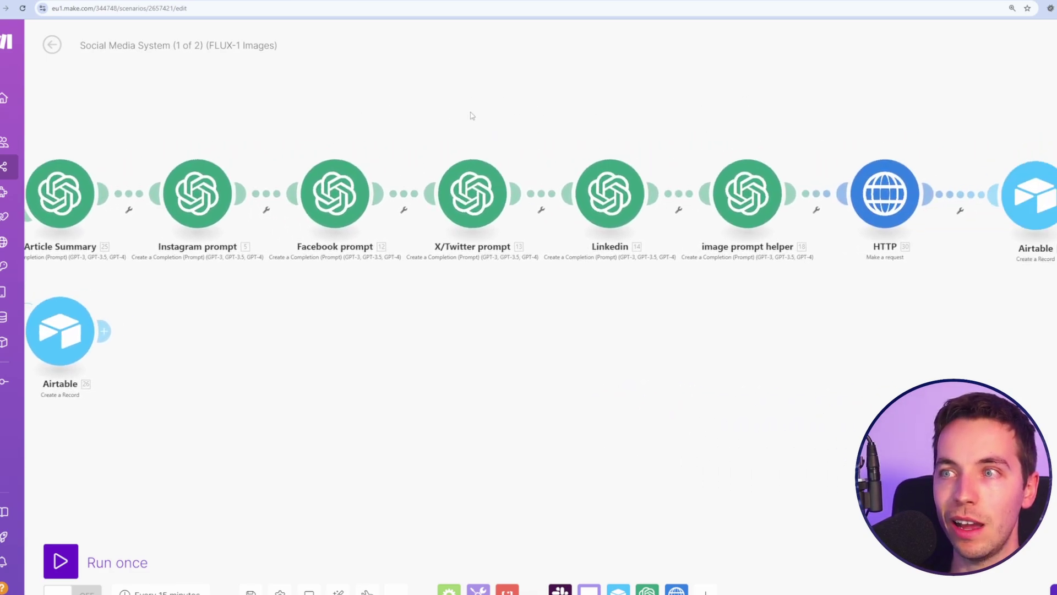
pyautogui.hscroll(-10, 447, 146)
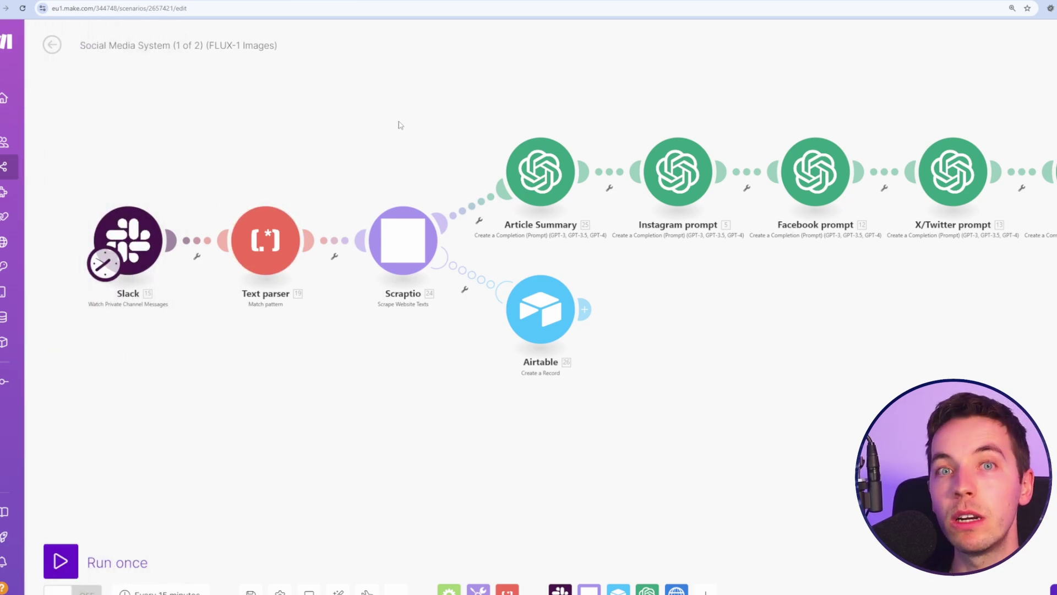
pyautogui.hscroll(2, 385, 122)
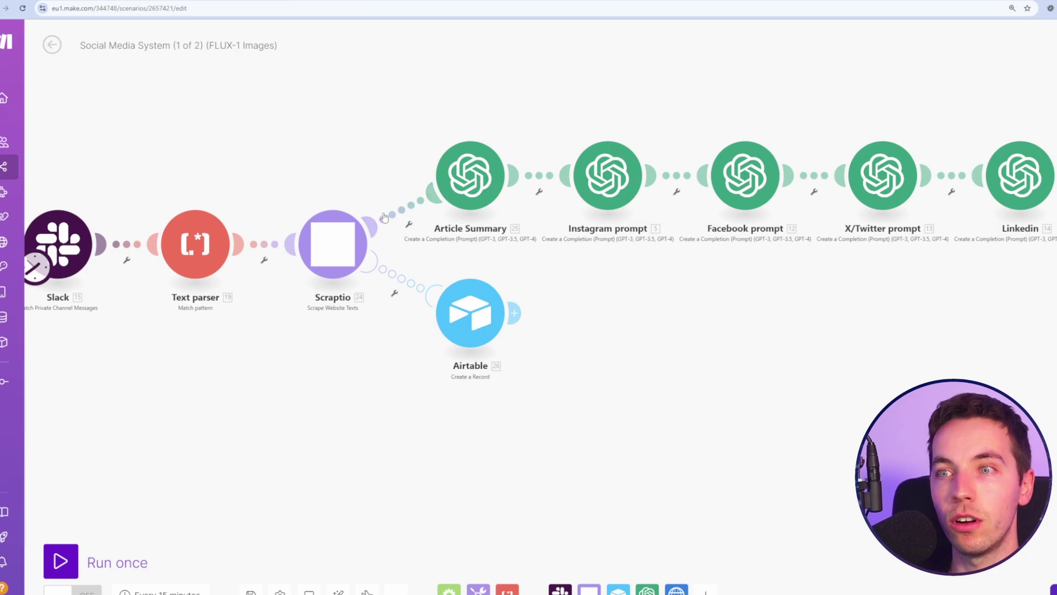
pyautogui.hscroll(8, 384, 217)
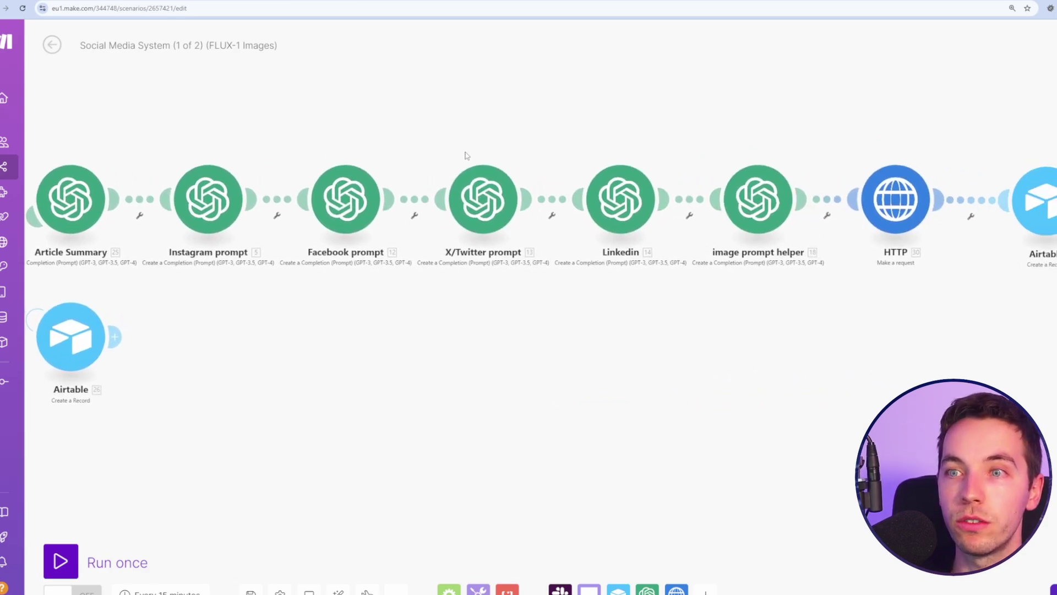
pyautogui.moveTo(465, 156); pyautogui.dragTo(425, 158)
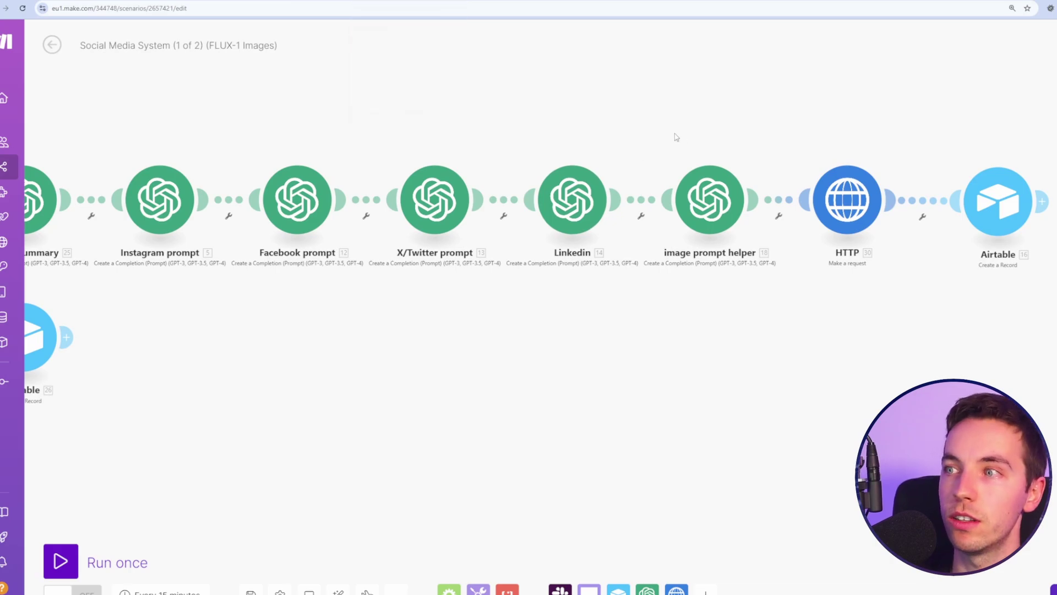
pyautogui.moveTo(675, 137); pyautogui.dragTo(548, 138)
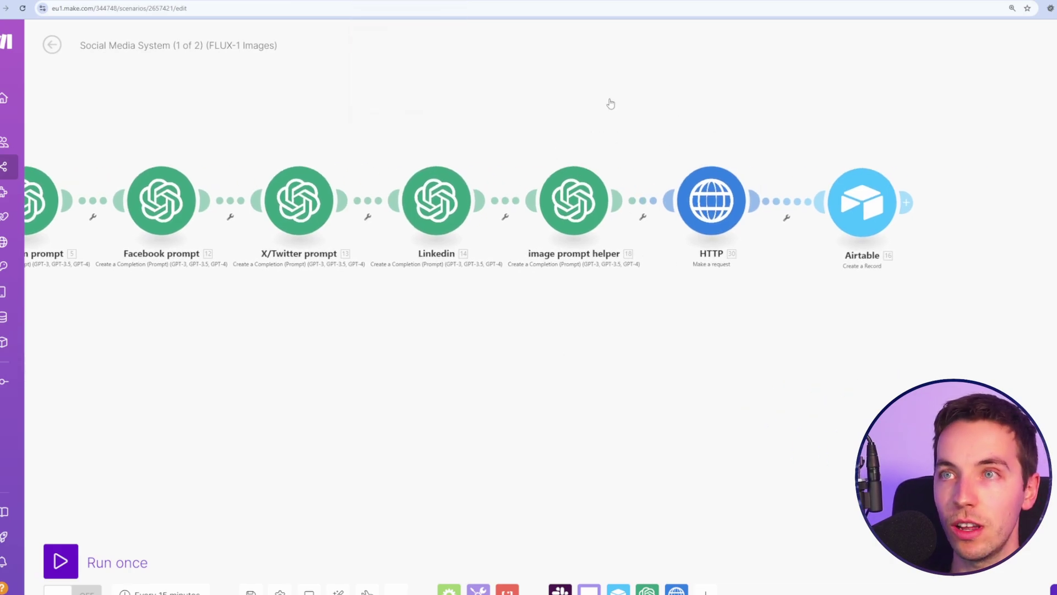
# Check the Social Media AI System Airtable base, then open the HTTP module's settings.
pyautogui.click(592, 1)
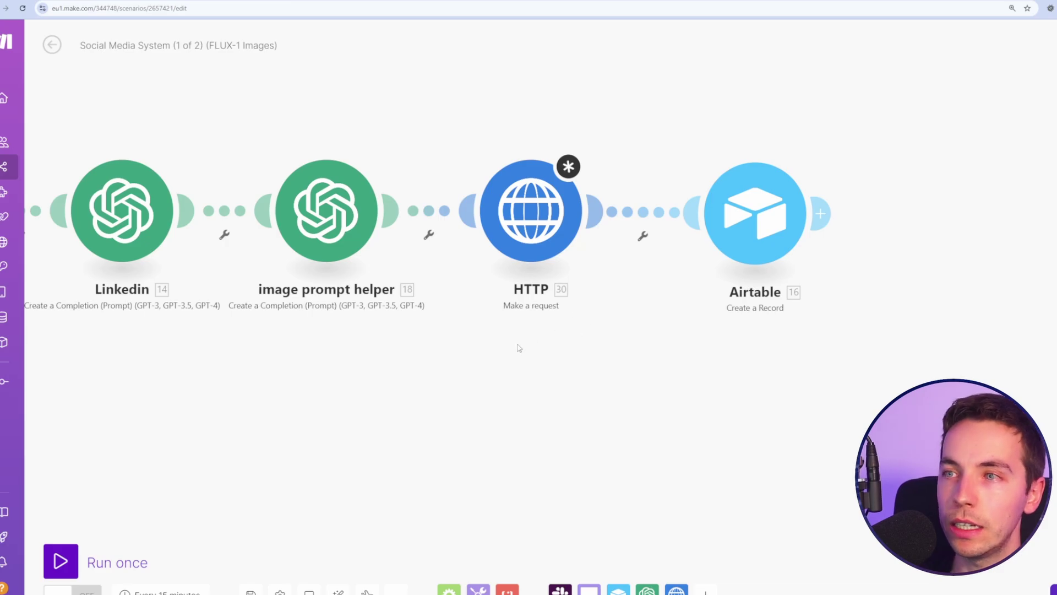
pyautogui.moveTo(520, 348); pyautogui.dragTo(670, 370)
pyautogui.click(723, 232)
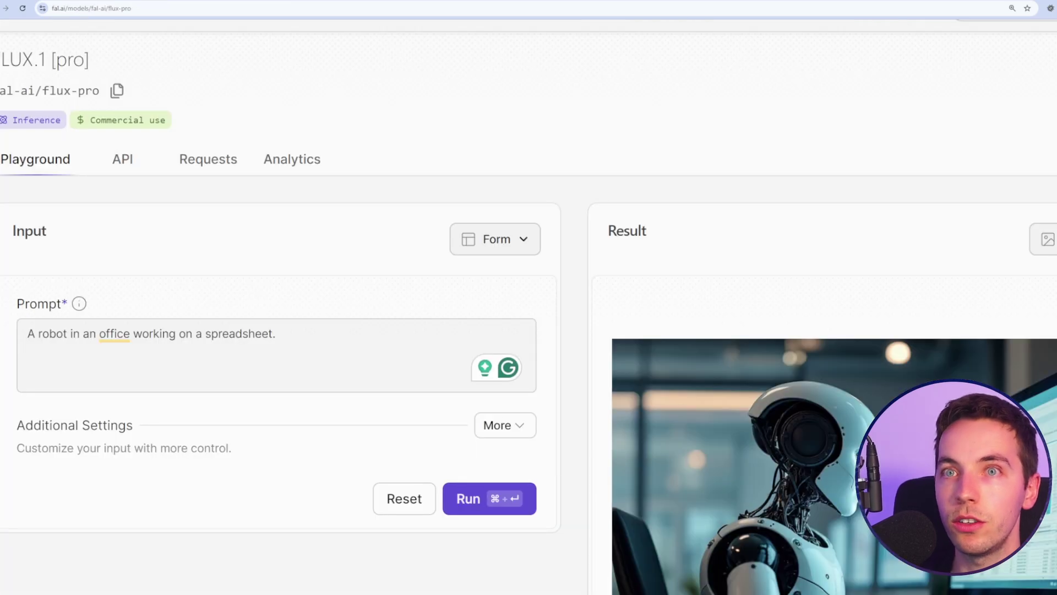
pyautogui.scroll(1, 268, 186)
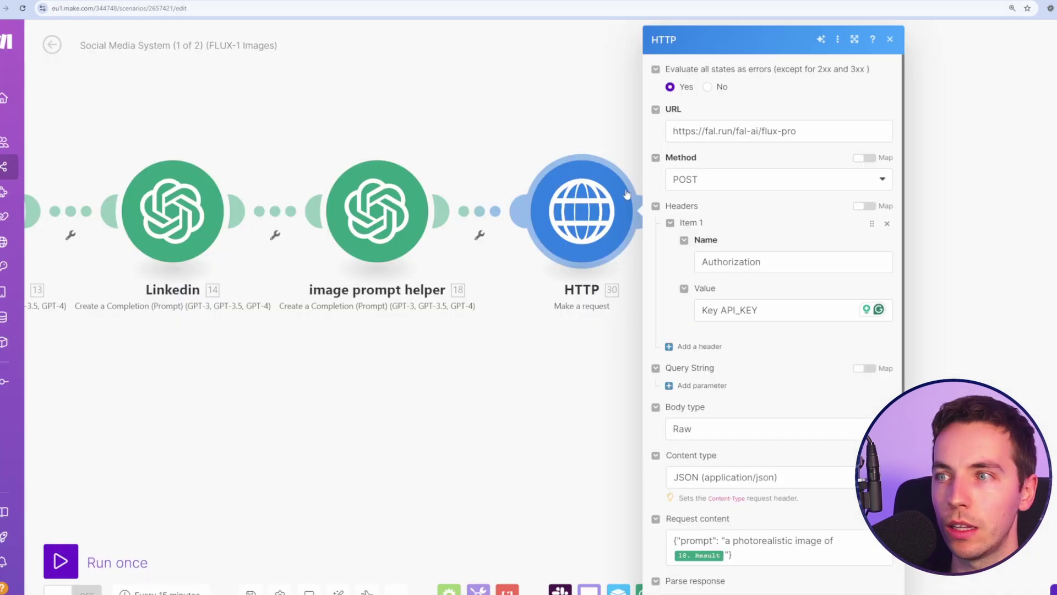
pyautogui.click(814, 127)
pyautogui.hotkey('ctrl', '+')
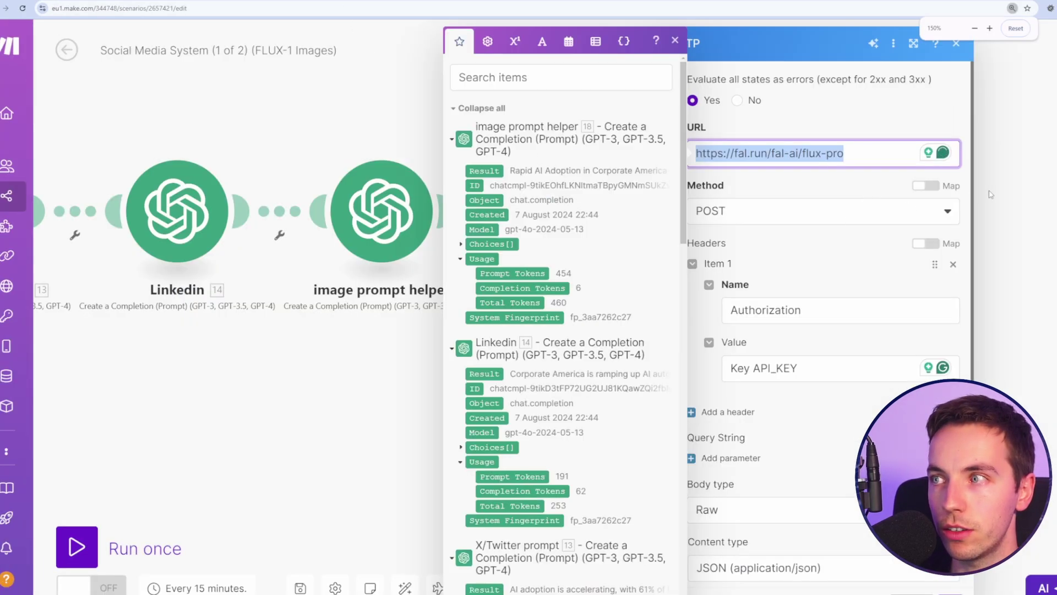
pyautogui.press('Escape')
pyautogui.click(396, 217)
pyautogui.hotkey('ctrl', '+')
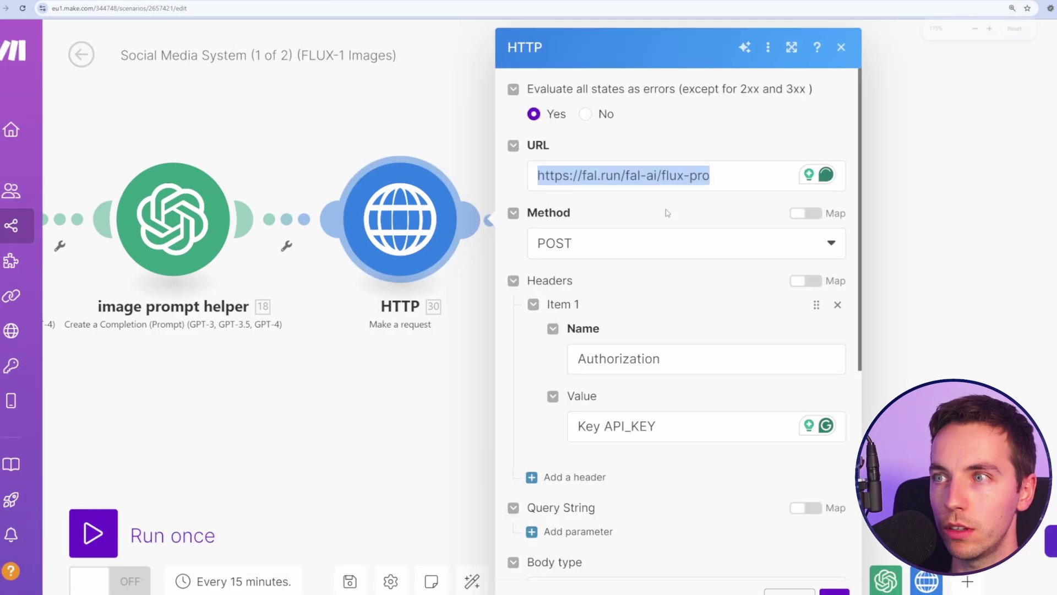
pyautogui.click(719, 174)
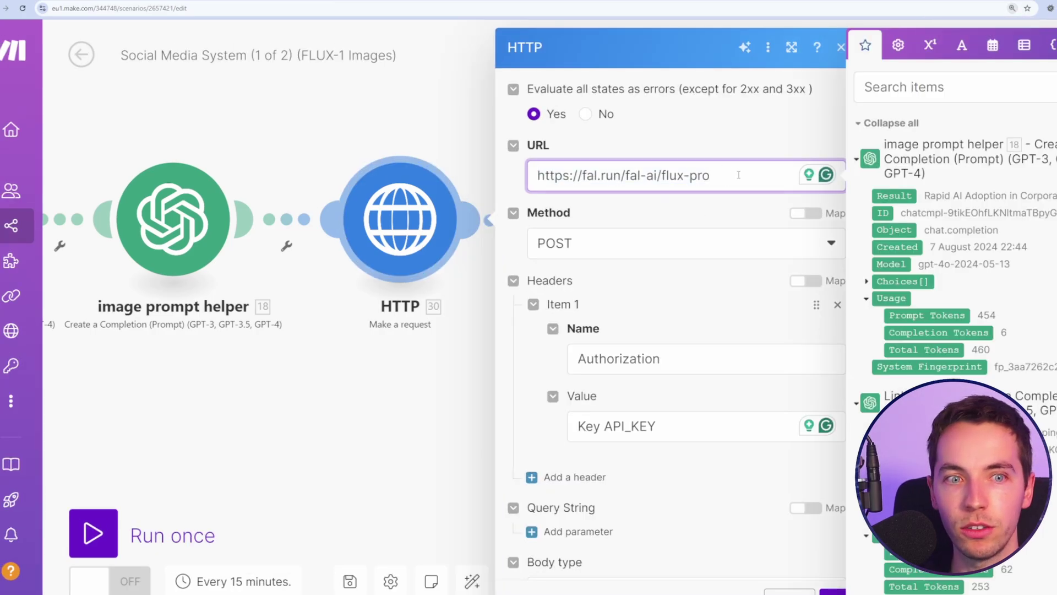
pyautogui.scroll(-1, 683, 230)
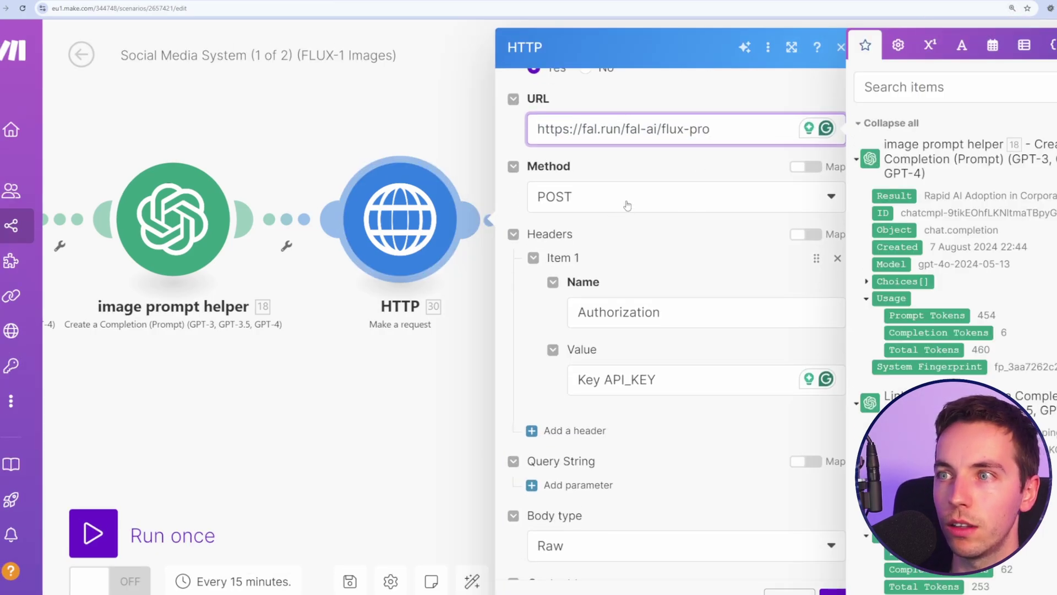
pyautogui.scroll(-2, 571, 190)
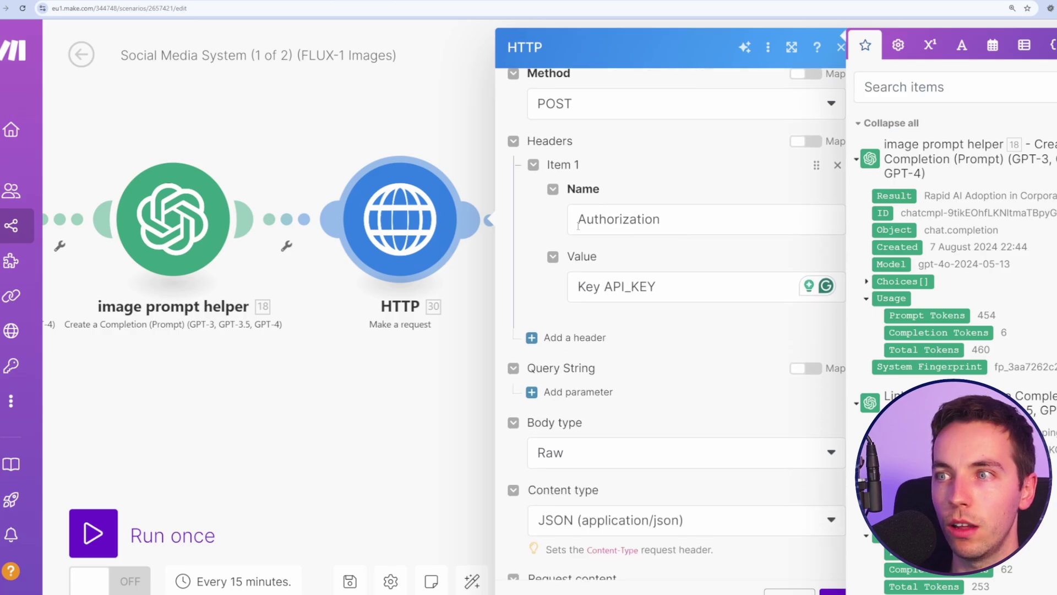
# Select the API_KEY placeholder in the Authorization header value, then close the settings.
pyautogui.click(601, 287)
pyautogui.moveTo(604, 286); pyautogui.dragTo(687, 279)
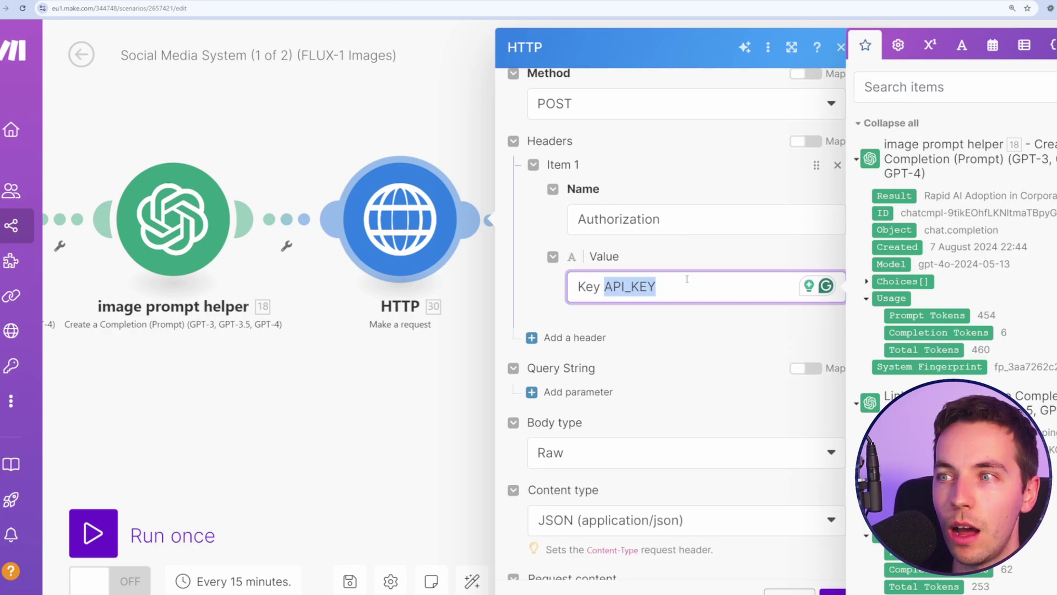
pyautogui.scroll(-3, 701, 288)
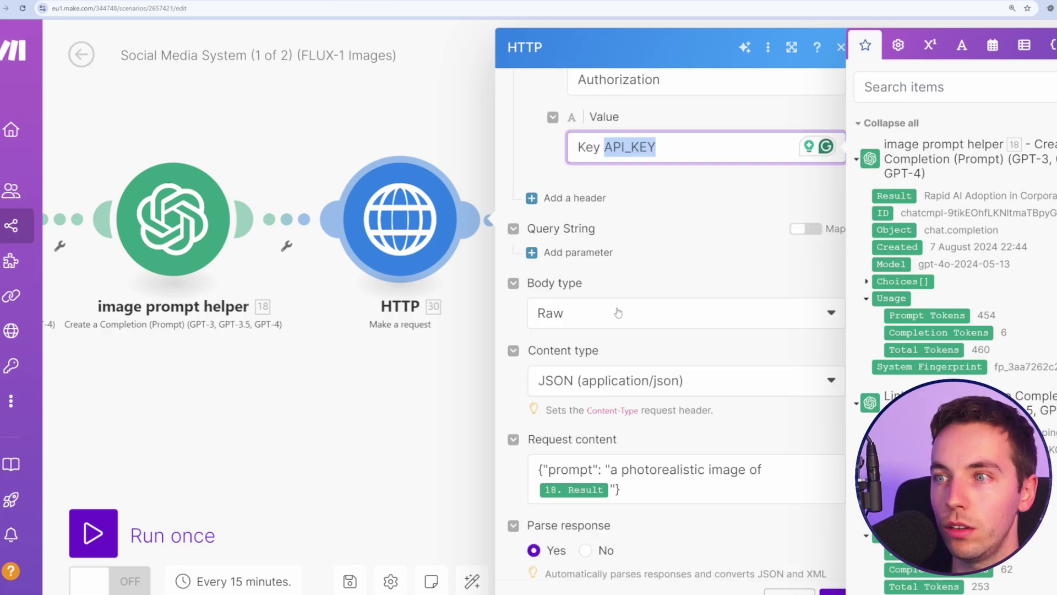
pyautogui.scroll(-2, 580, 310)
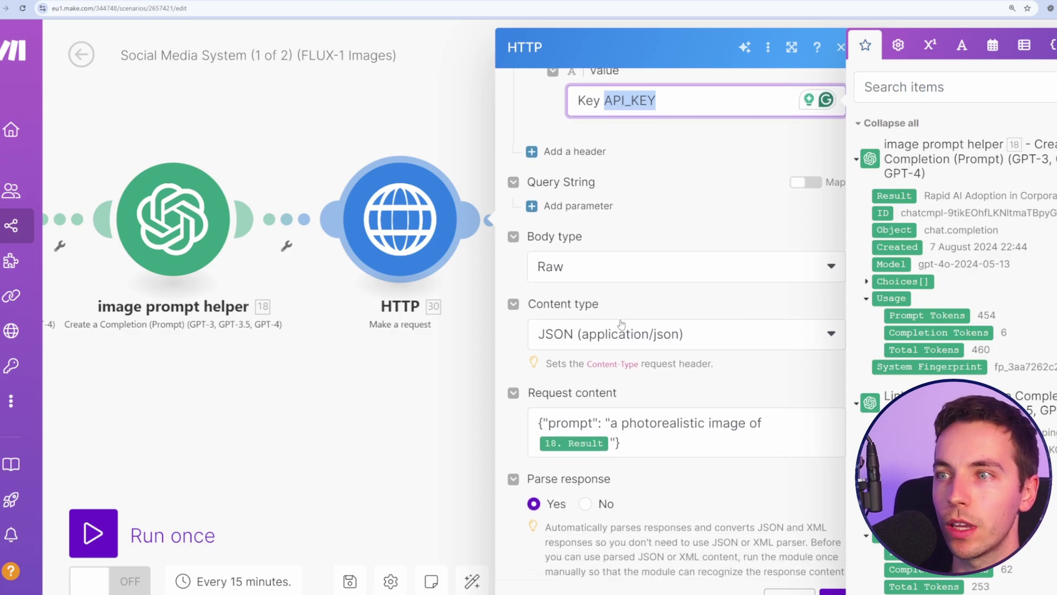
pyautogui.press('Escape')
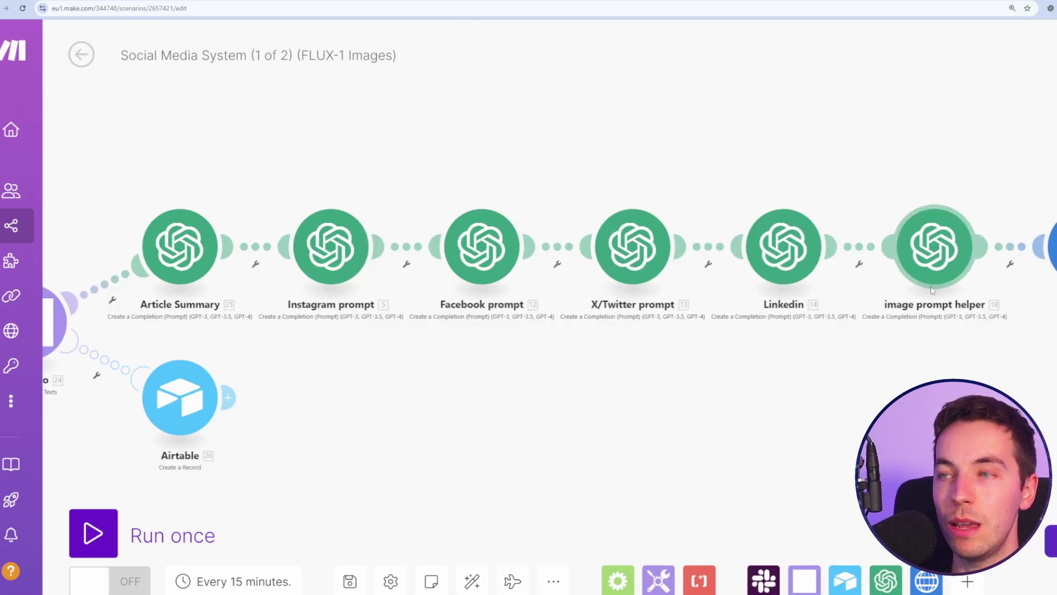
# Reopen the HTTP module to view the request content's mappable outputs, then close it.
pyautogui.moveTo(888, 384); pyautogui.dragTo(606, 358)
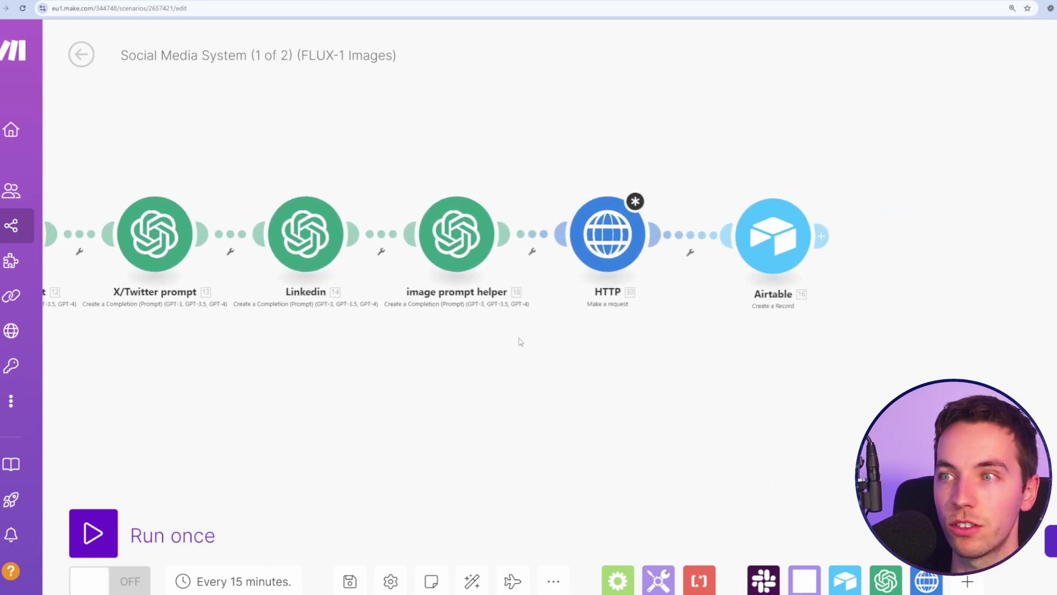
pyautogui.click(557, 302)
pyautogui.scroll(-6, 778, 343)
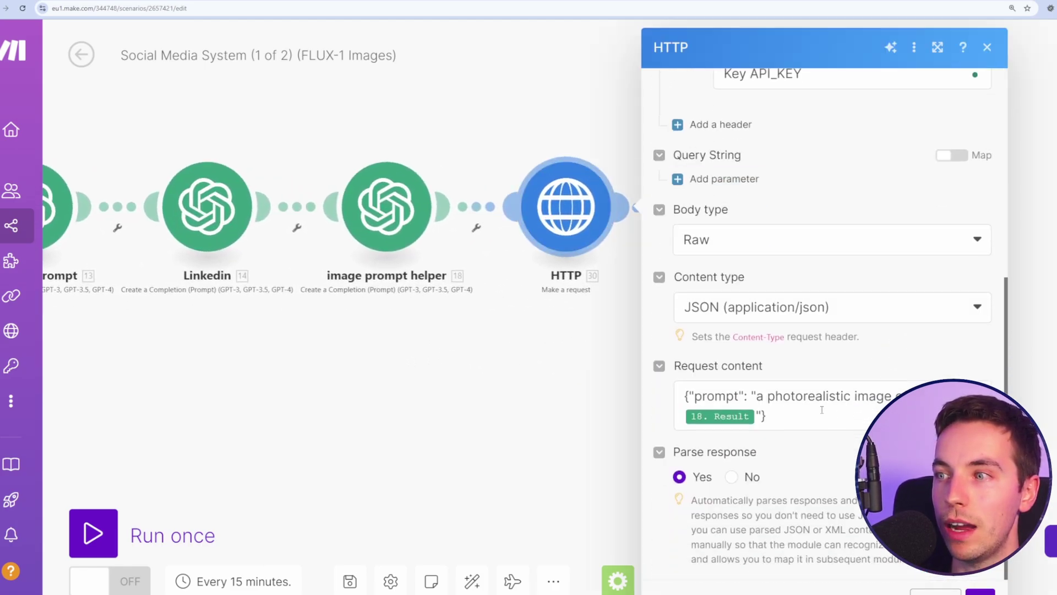
pyautogui.click(758, 415)
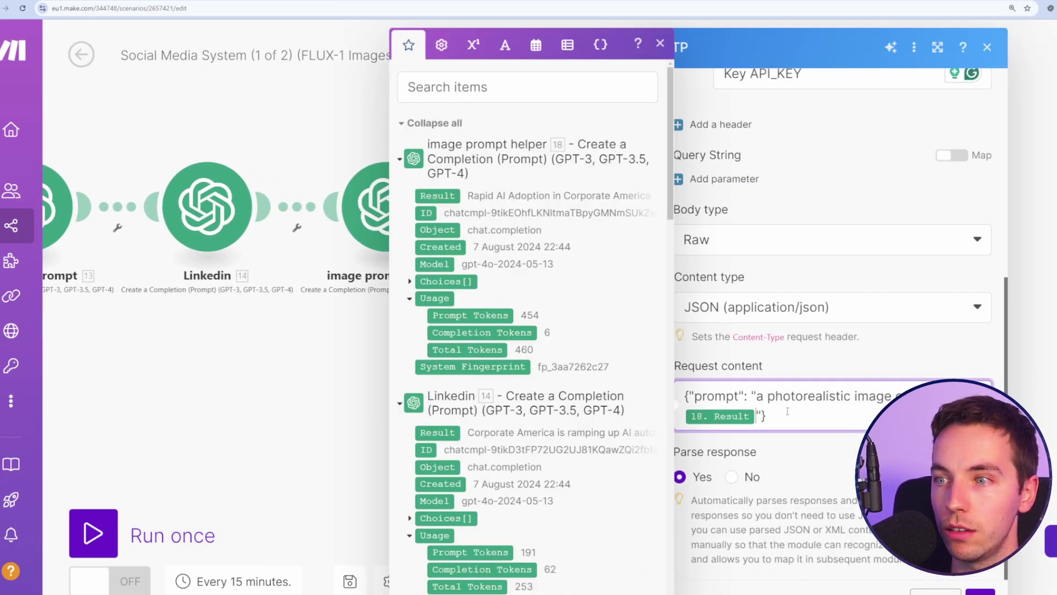
pyautogui.press('Escape')
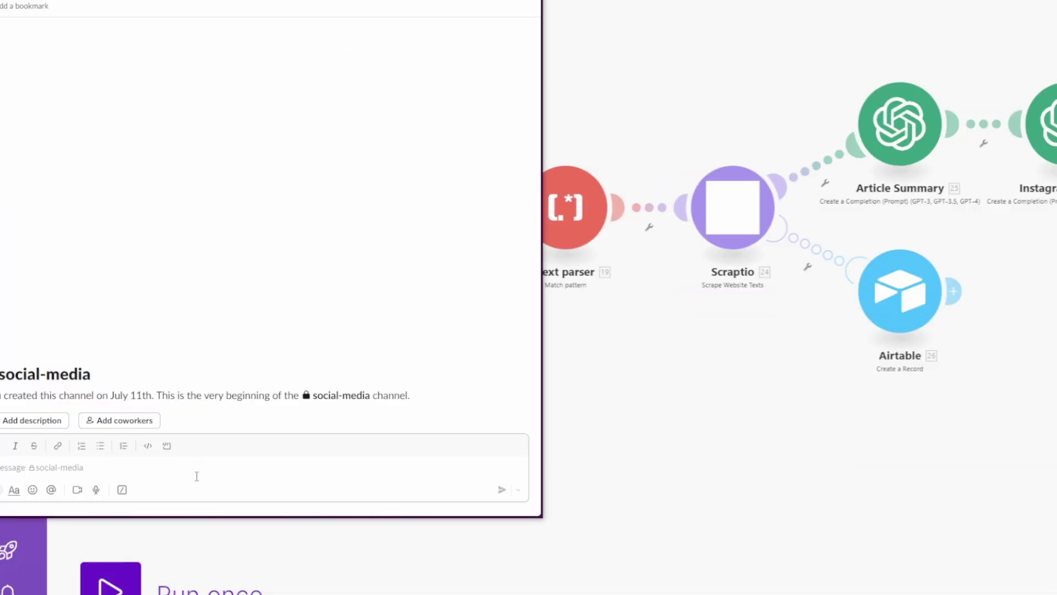
# Post the Fortune article link in #social-media and open it from the message.
pyautogui.write('https://fortune.com/2024/06/22/ai-automation-companies-artificial-intelligence-replace-tasks-human-workers/')
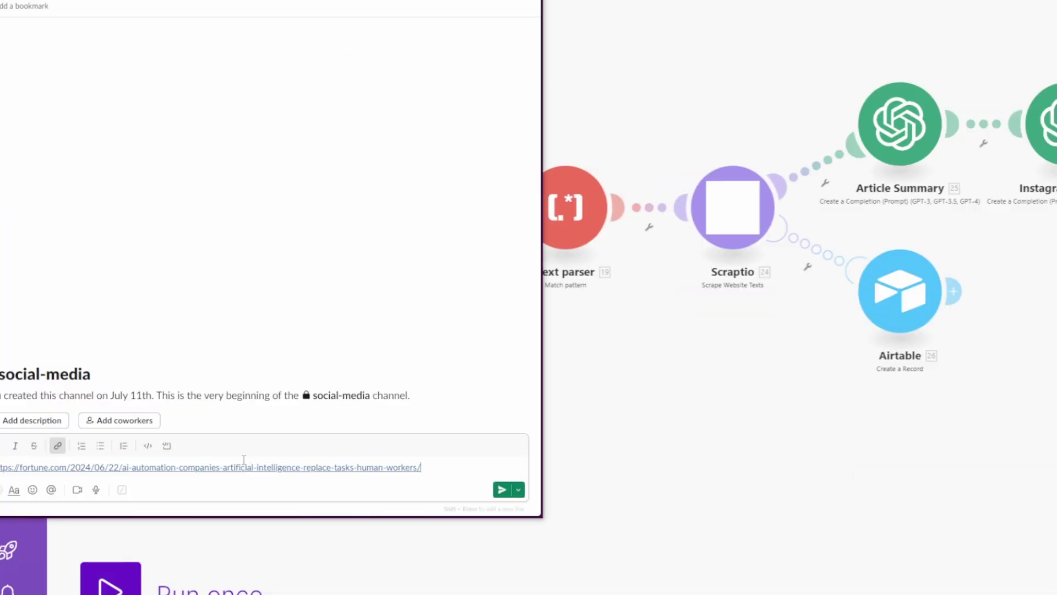
pyautogui.press('Return')
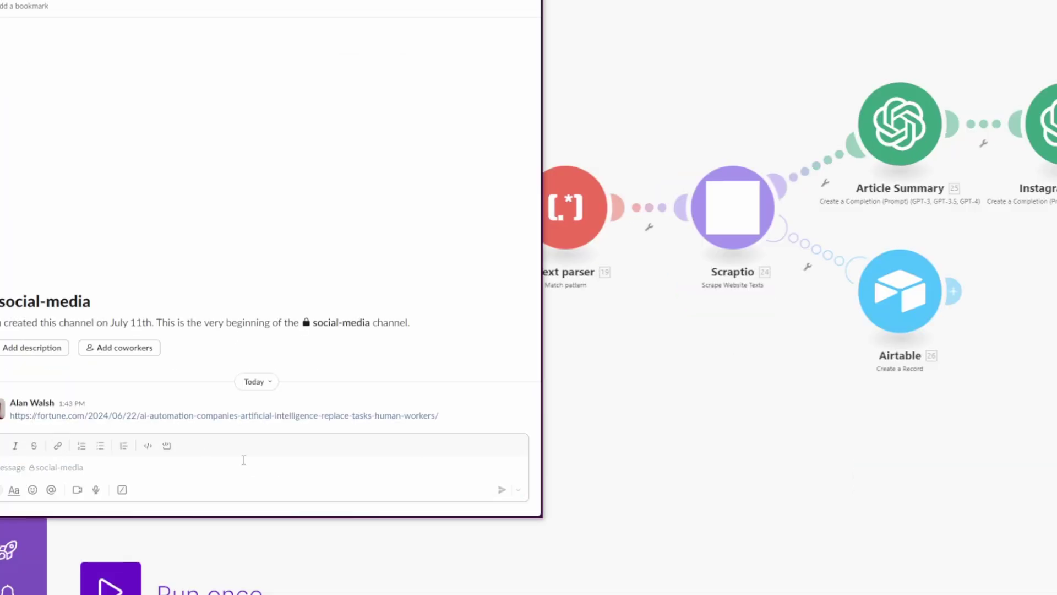
pyautogui.click(209, 417)
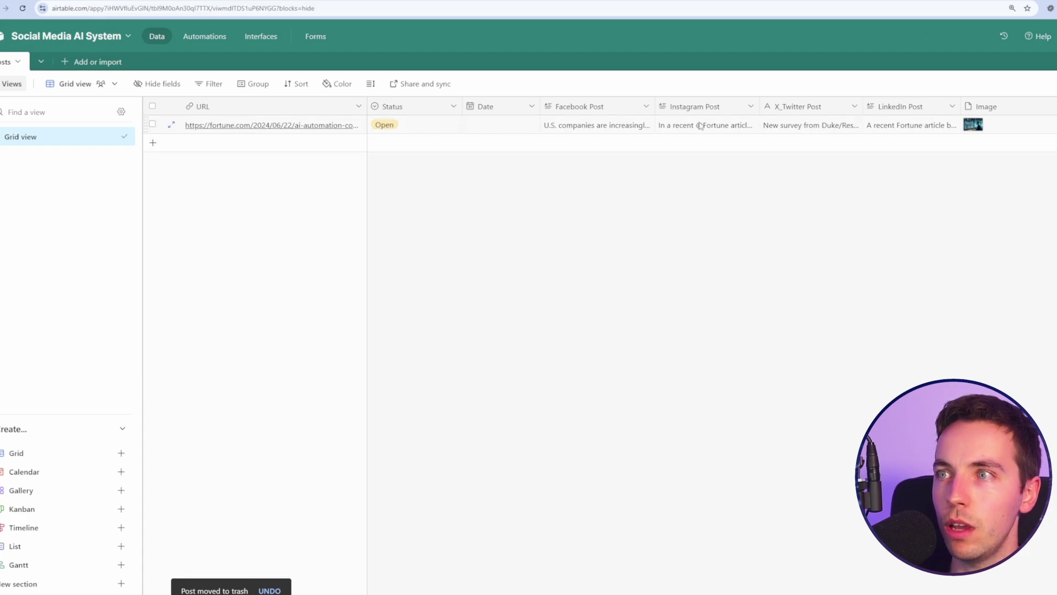
# View the record's generated image and FLUX-pro request, and read the Facebook Post text.
pyautogui.click(974, 126)
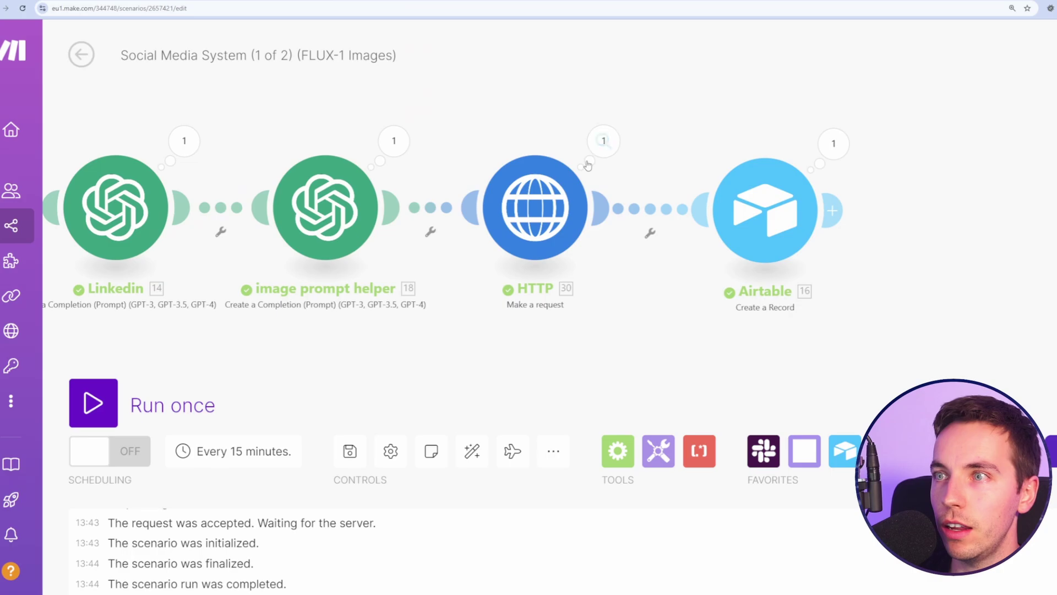
pyautogui.click(604, 141)
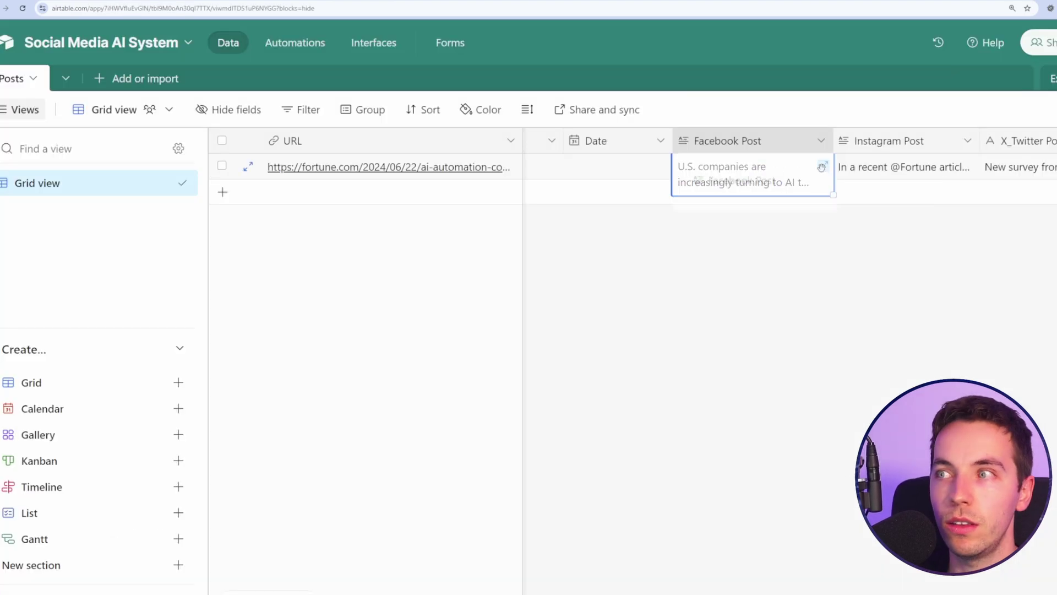
pyautogui.press('Return')
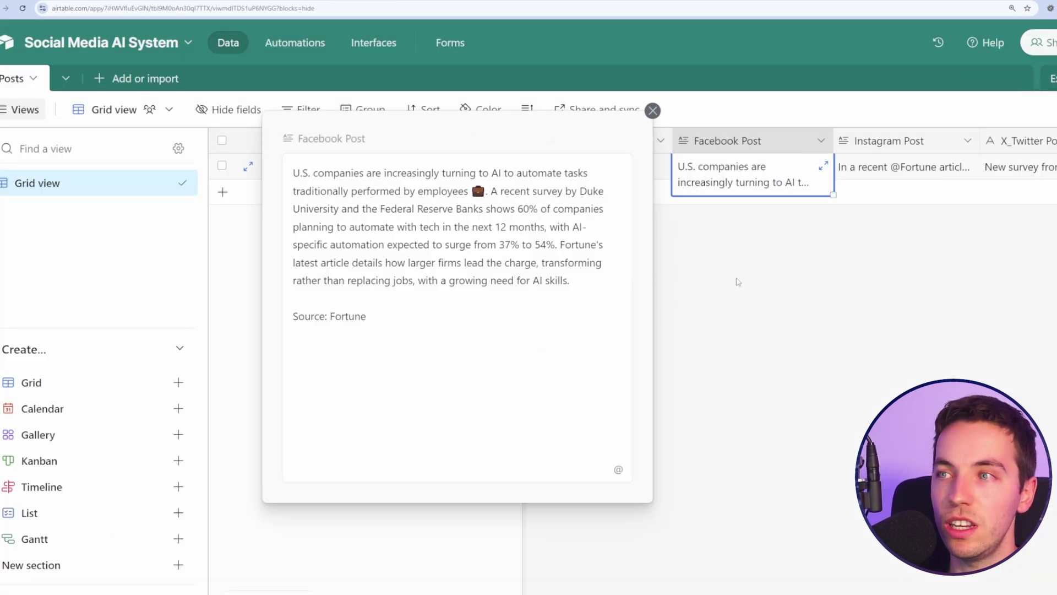
pyautogui.click(738, 280)
# Preview AI Automation in the Workplace.jpg full-screen and keep the record's Status on Open.
pyautogui.hscroll(6, 739, 253)
pyautogui.click(790, 166)
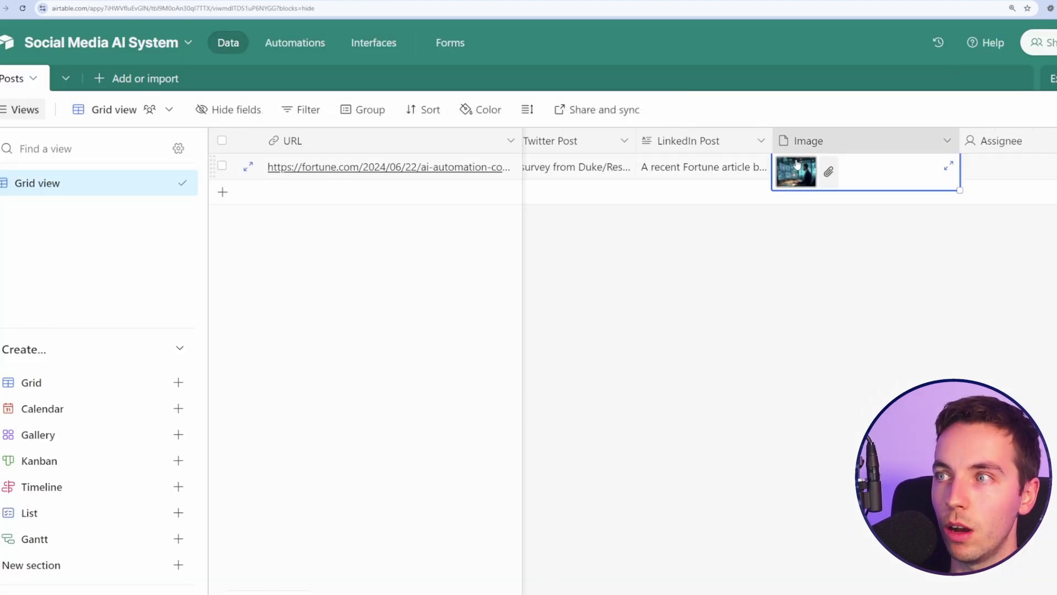
pyautogui.click(792, 167)
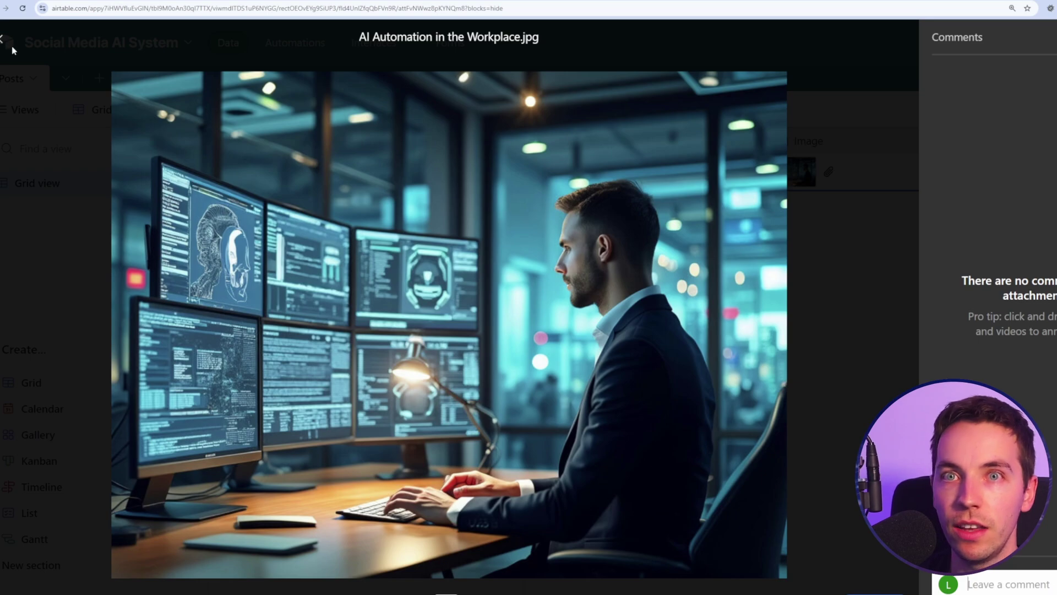
pyautogui.press('Escape')
pyautogui.click(593, 165)
pyautogui.click(592, 165)
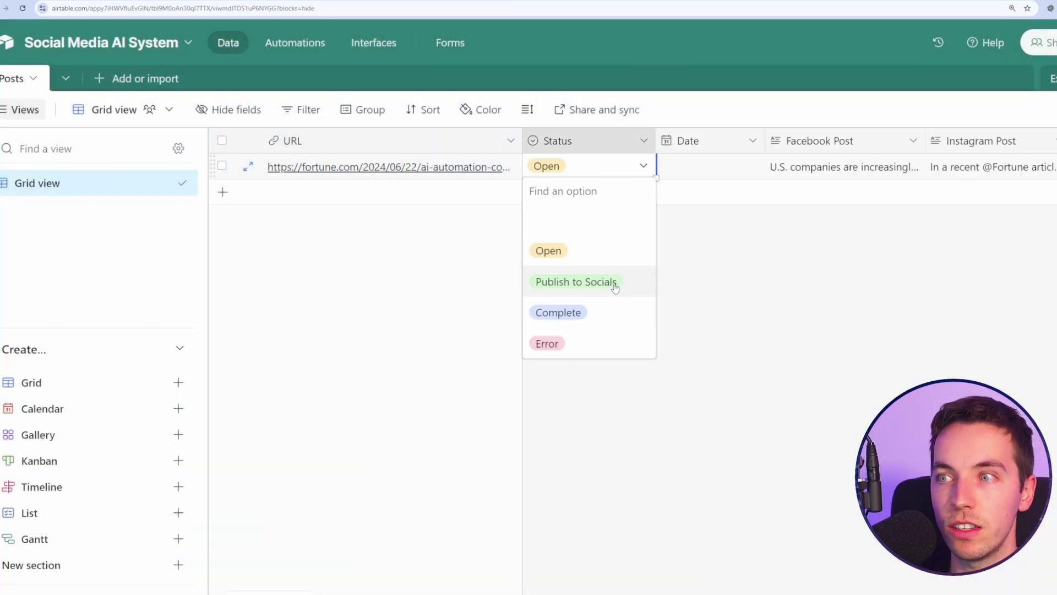
pyautogui.click(722, 171)
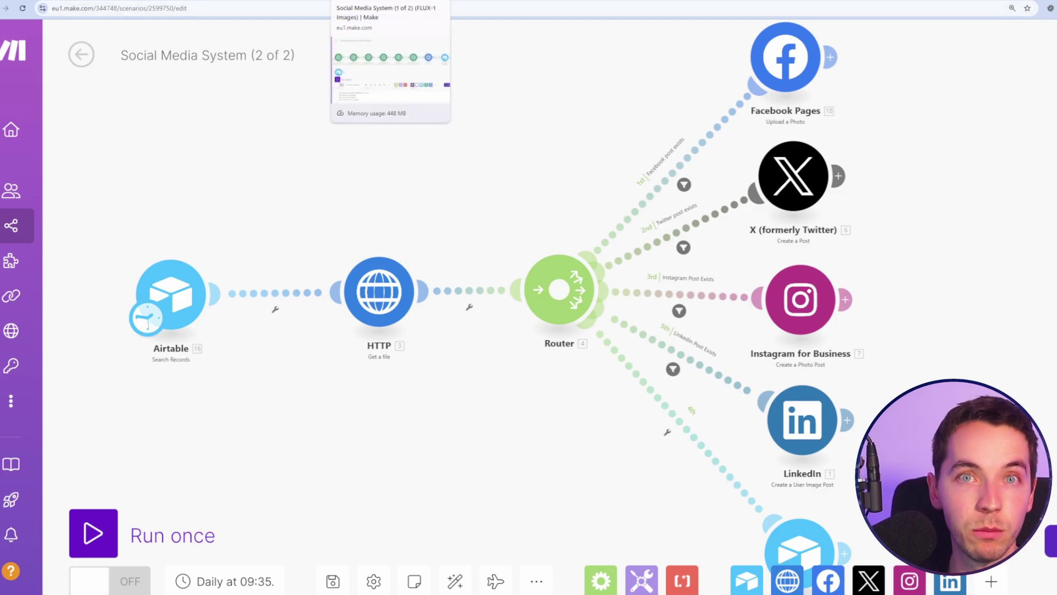
pyautogui.click(391, 1)
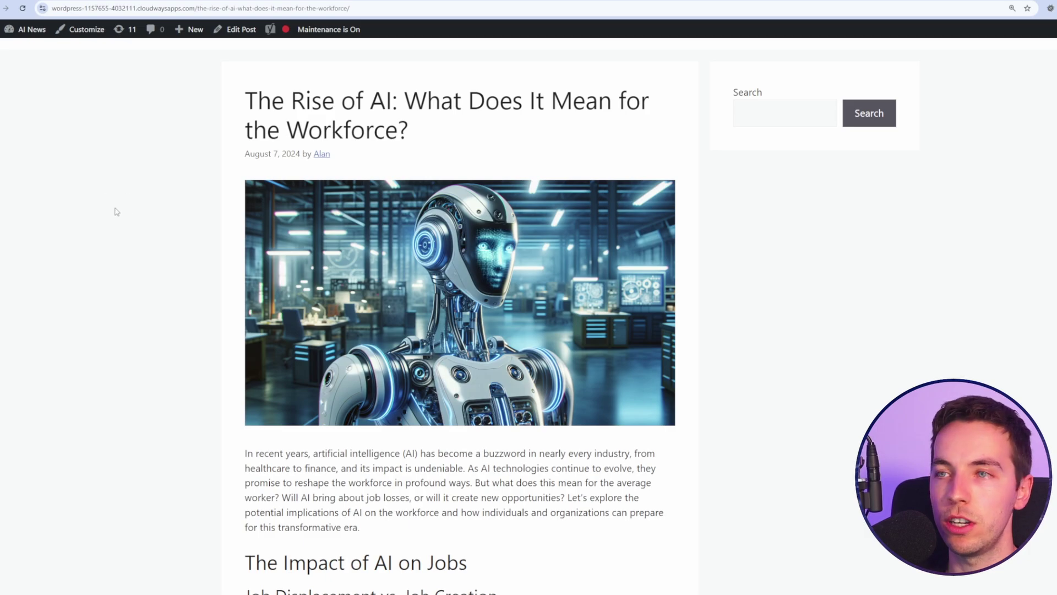
pyautogui.scroll(-1, 113, 211)
pyautogui.scroll(1, 102, 211)
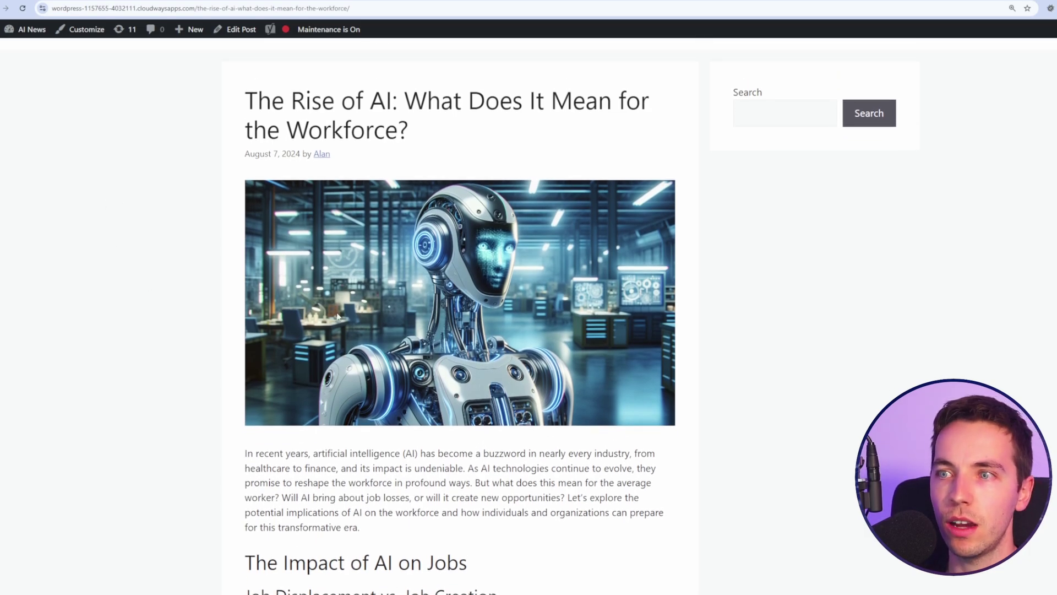
pyautogui.scroll(-8, 196, 250)
pyautogui.scroll(6, 189, 267)
pyautogui.scroll(3, 419, 487)
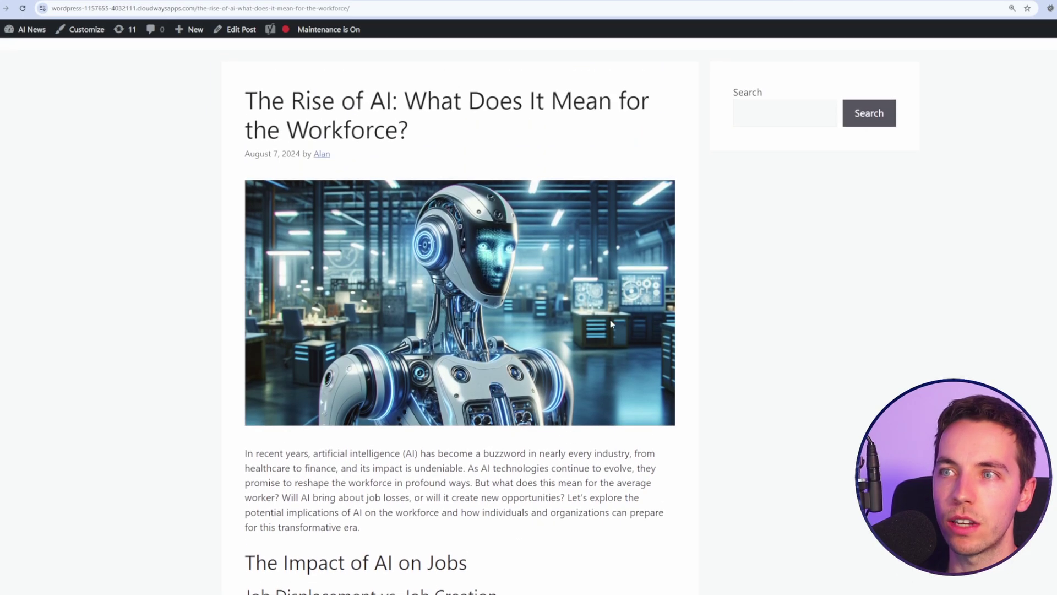
pyautogui.scroll(-1, 443, 322)
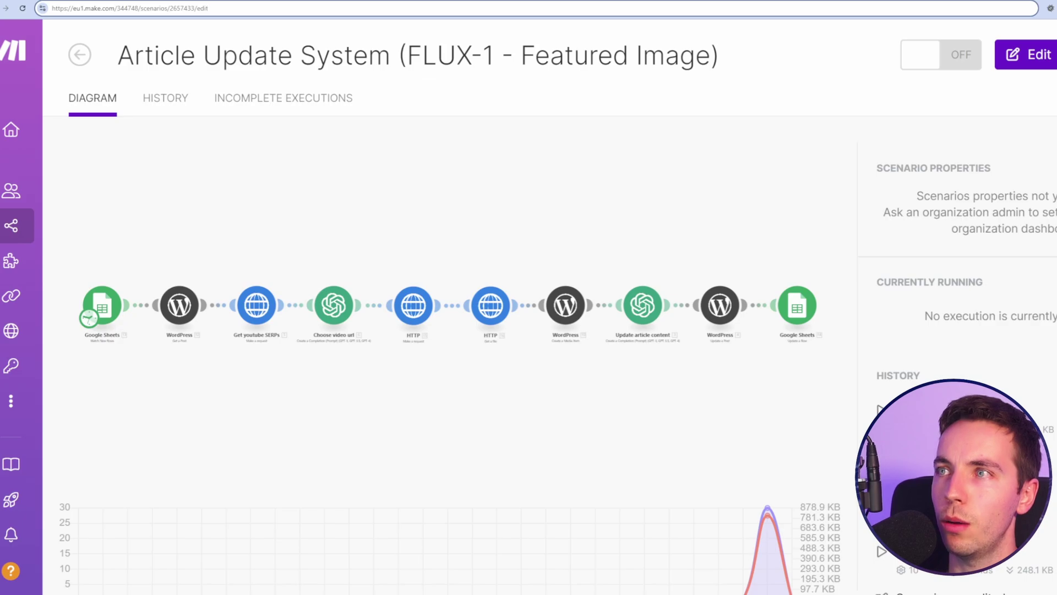
# Paste the article's edit link into the sheet and run the Article Update System scenario.
pyautogui.press('Return')
pyautogui.scroll(2, 824, 238)
pyautogui.hscroll(5, 906, 216)
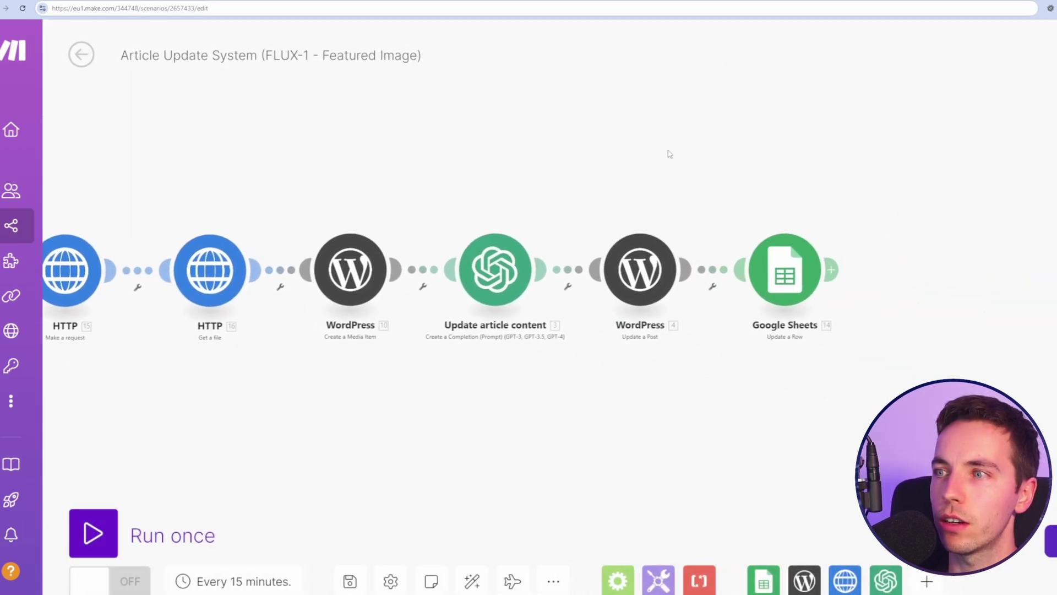
pyautogui.hscroll(-1, 586, 165)
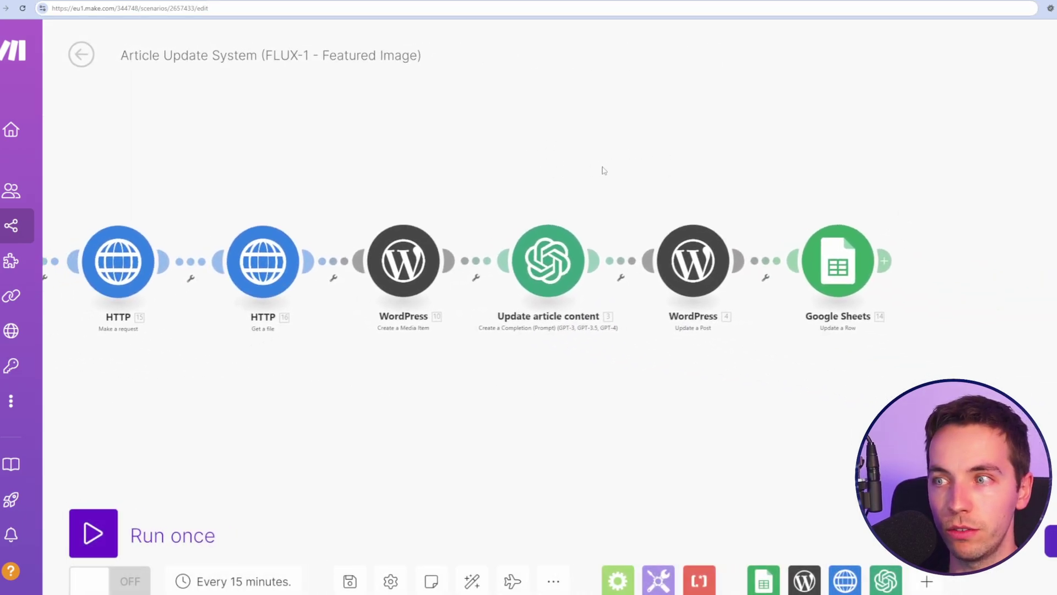
pyautogui.hscroll(-5, 565, 174)
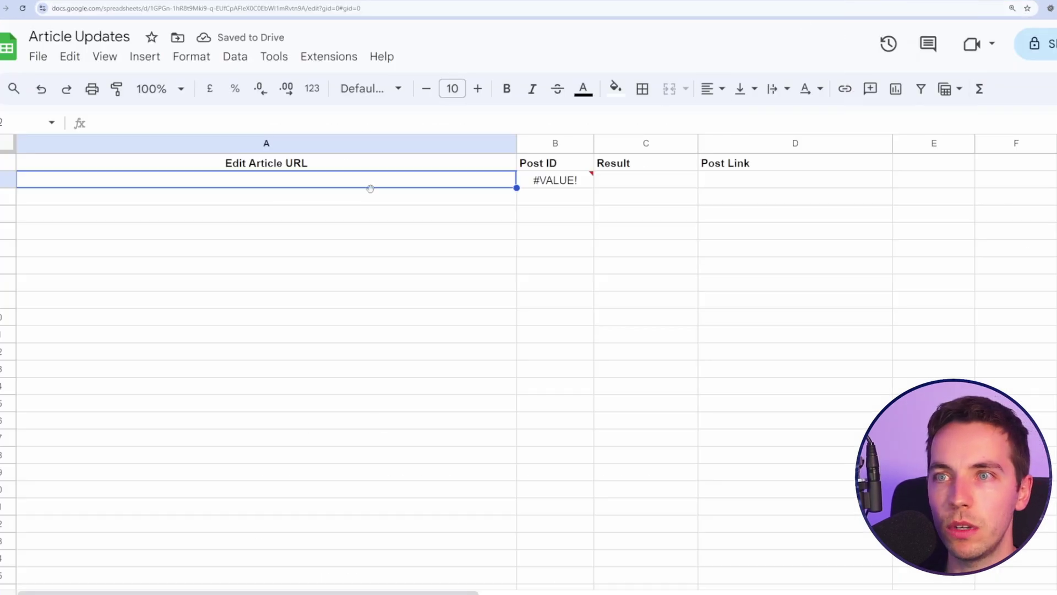
pyautogui.write('https://wordpress-1157655-4032111.cloudwaysapps.com/wp-admin/post.php?post=7059&action=edit')
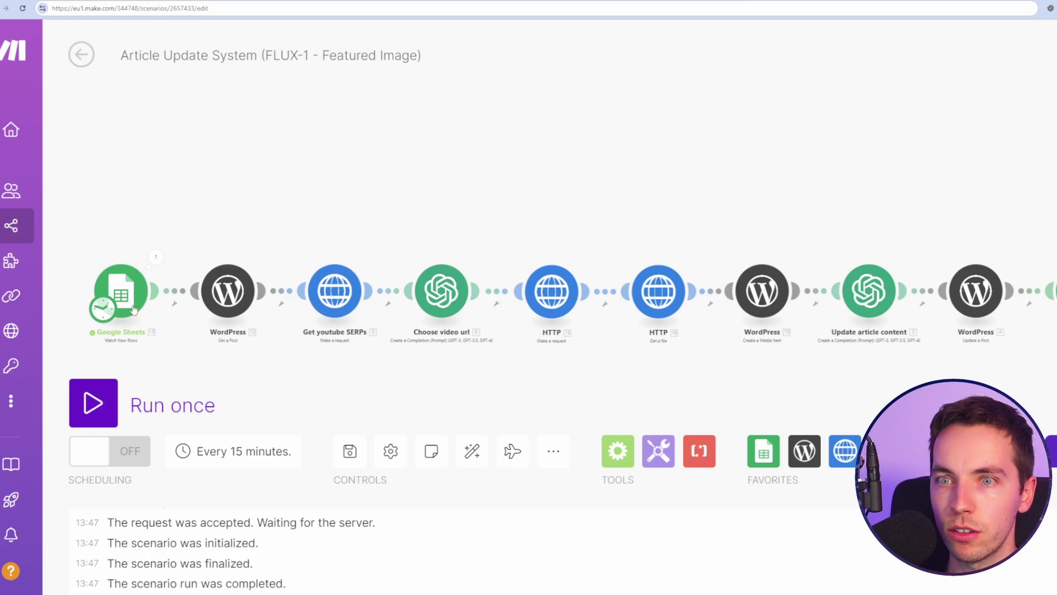
pyautogui.rightClick(133, 303)
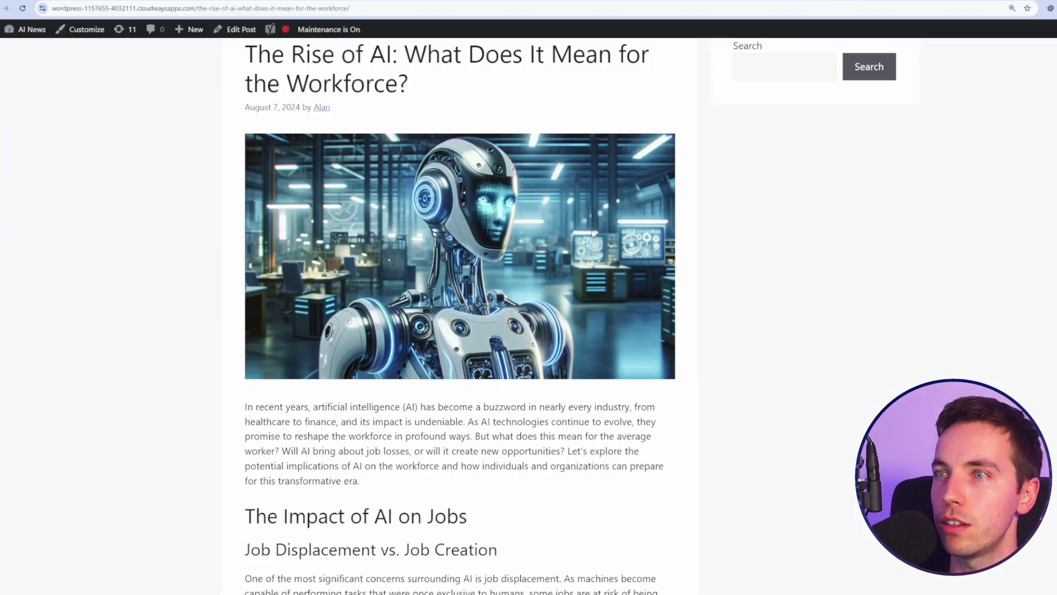
# Inspect the HTTP Get a file output and select the generated FLUX image URL.
pyautogui.scroll(-1, 473, 257)
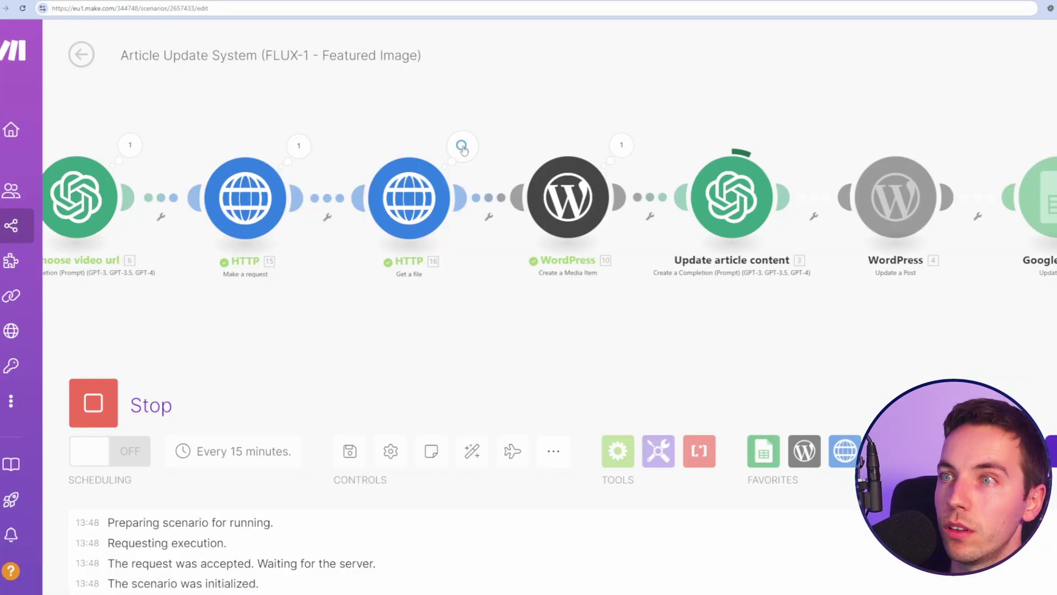
pyautogui.click(463, 145)
pyautogui.tripleClick(637, 178)
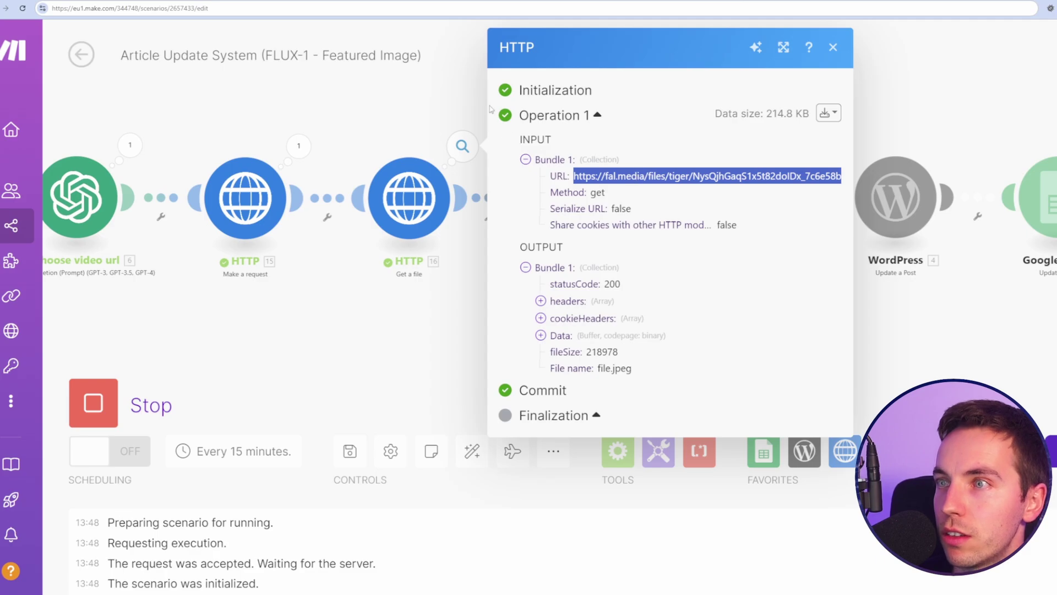
pyautogui.click(473, 99)
pyautogui.moveTo(473, 99); pyautogui.dragTo(417, 131)
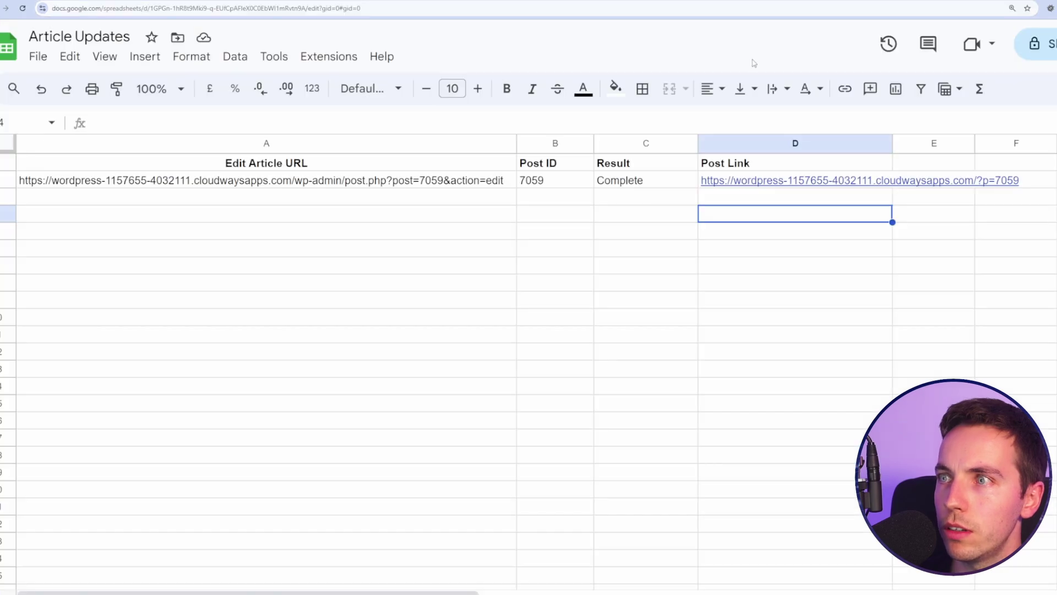
# Open post 7059's Post Link from cell D2 of the Article Updates sheet.
pyautogui.click(723, 184)
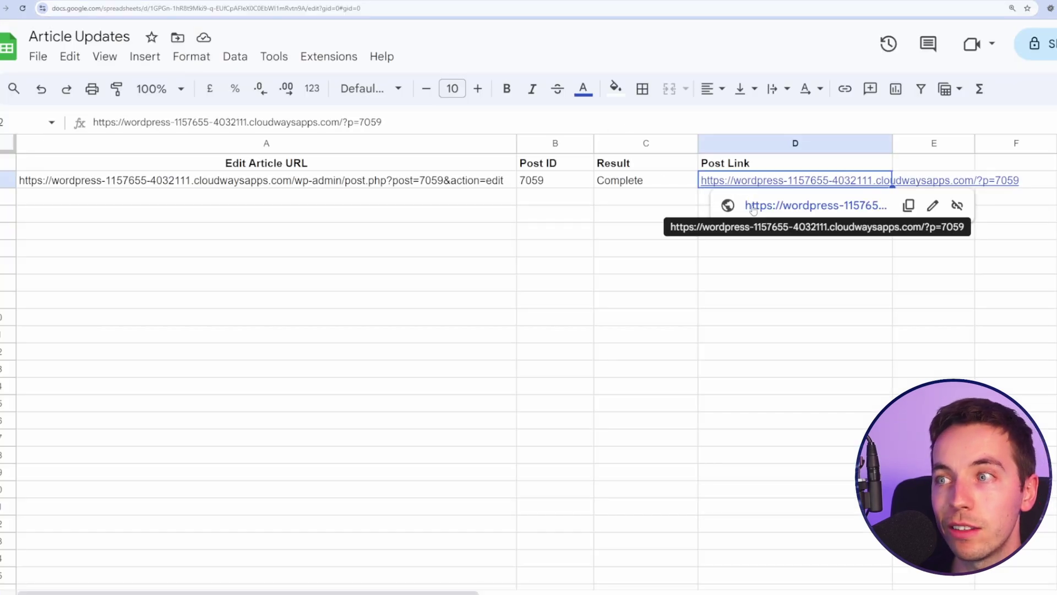
pyautogui.click(773, 207)
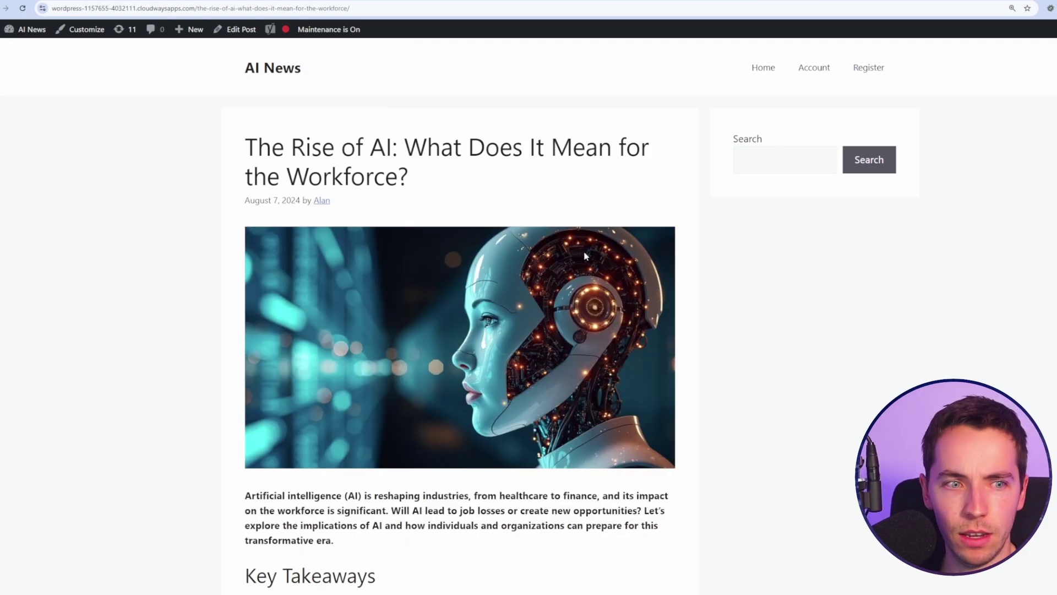
# Scroll the updated article checking the cyborg featured image, intro, Key Takeaways and video.
pyautogui.hotkey('ctrl', '+')
pyautogui.hotkey('ctrl', '+')
pyautogui.scroll(-3, 577, 267)
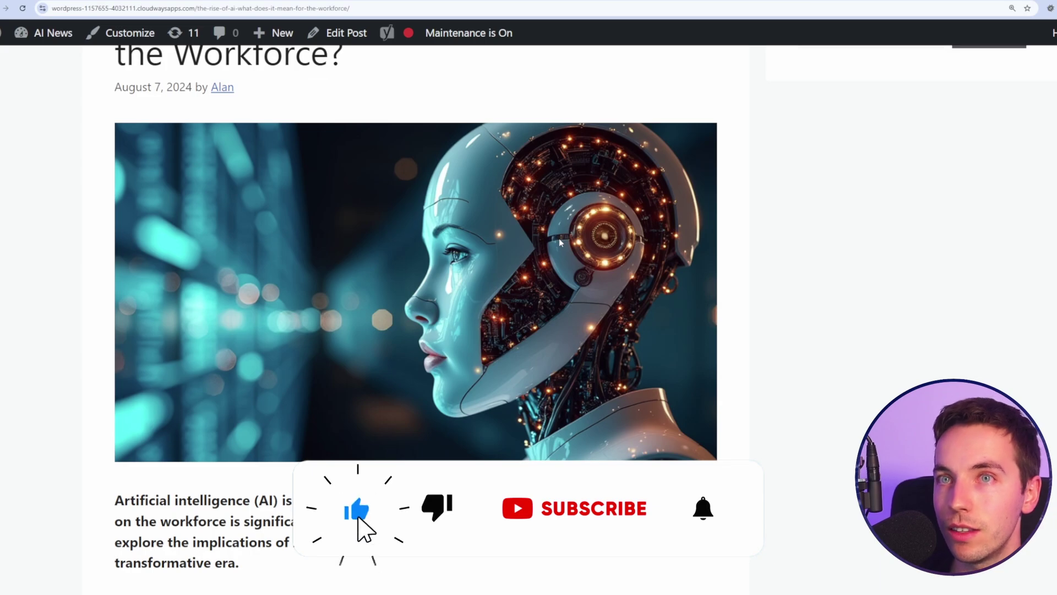
pyautogui.hotkey('ctrl', '-')
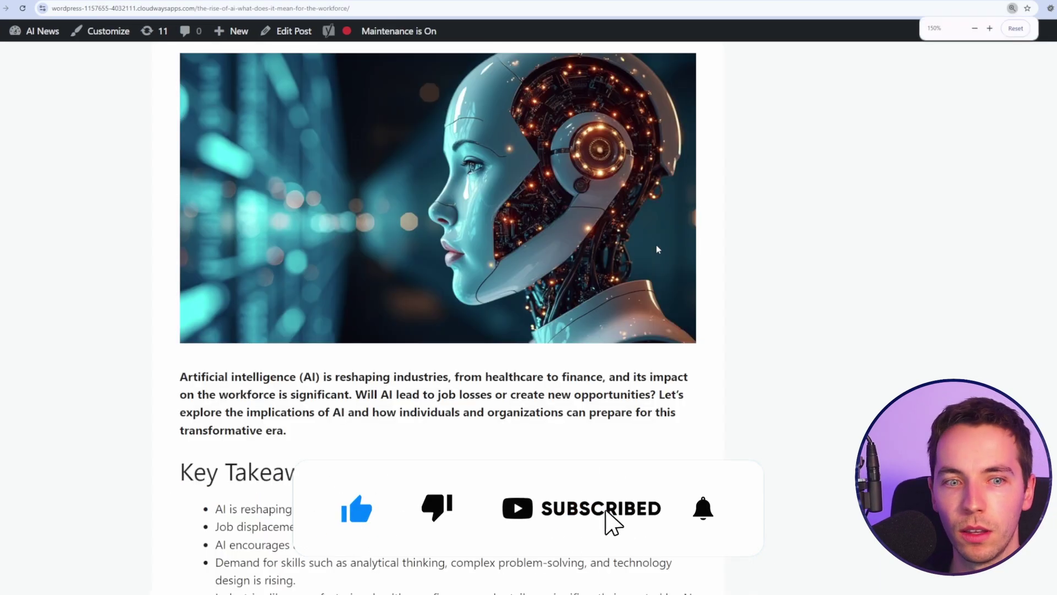
pyautogui.hotkey('ctrl', '-')
pyautogui.scroll(-6, 575, 221)
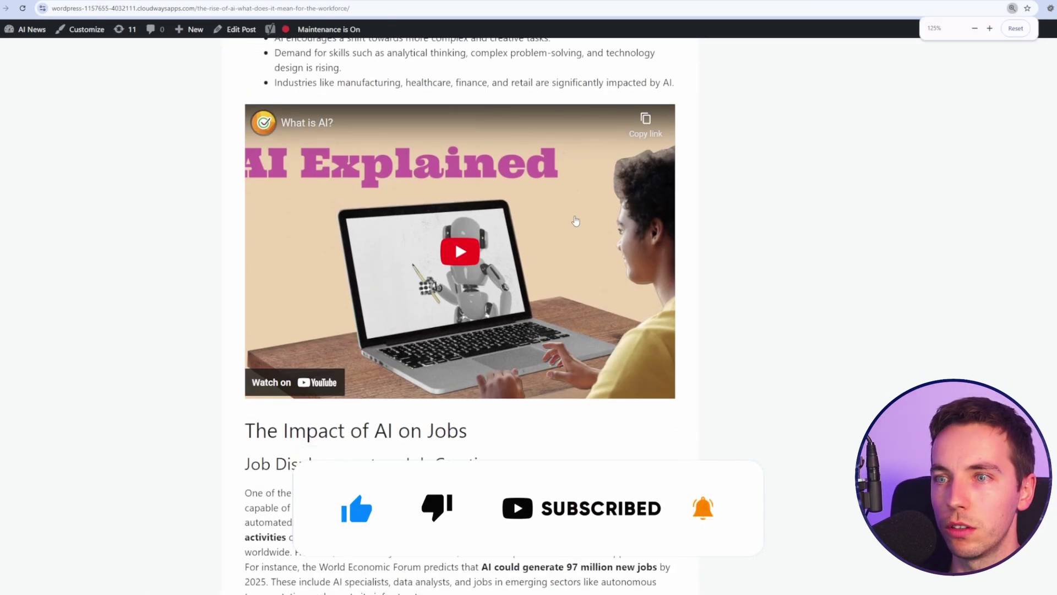
pyautogui.scroll(-3, 575, 221)
pyautogui.scroll(5, 534, 330)
pyautogui.scroll(4, 533, 330)
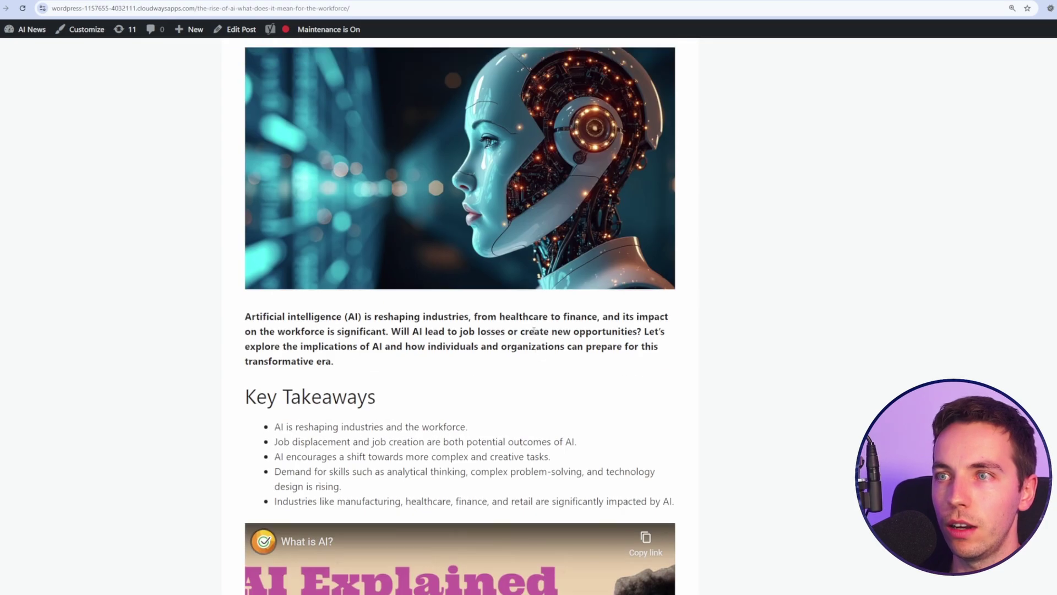
pyautogui.scroll(3, 534, 330)
pyautogui.scroll(-3, 537, 258)
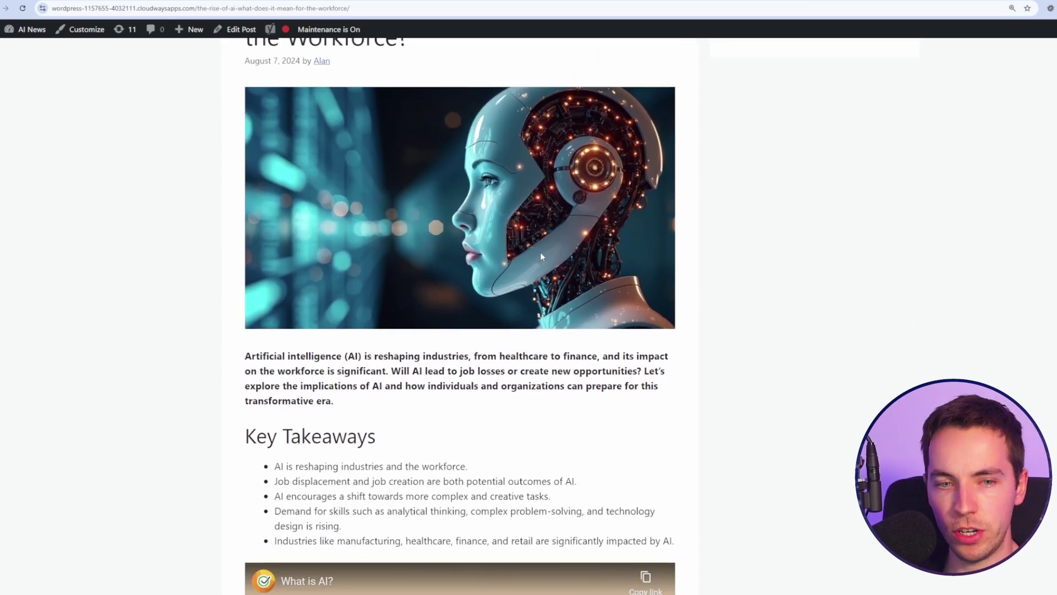